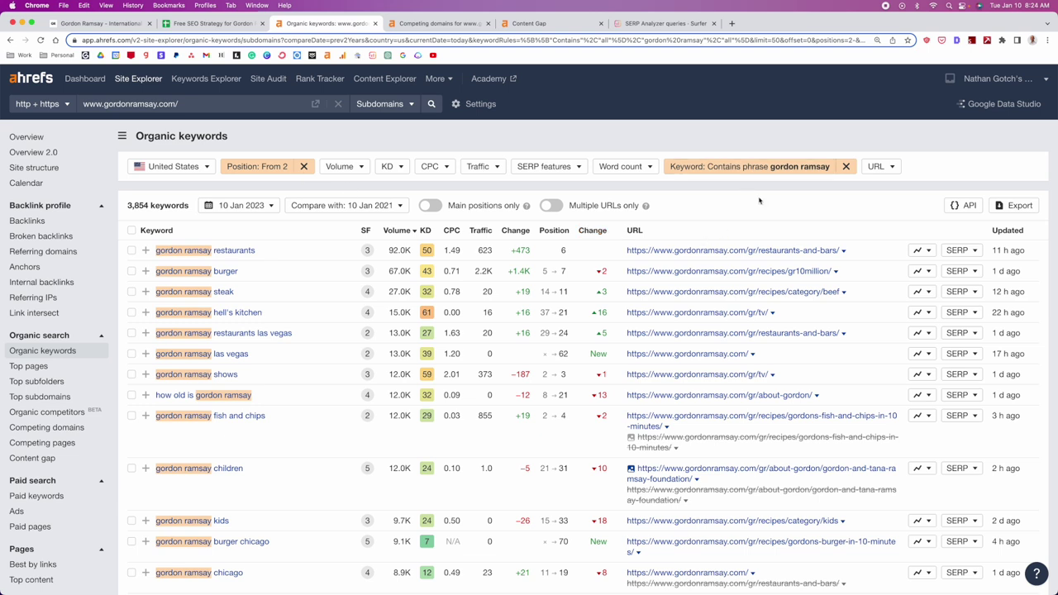
click(729, 166)
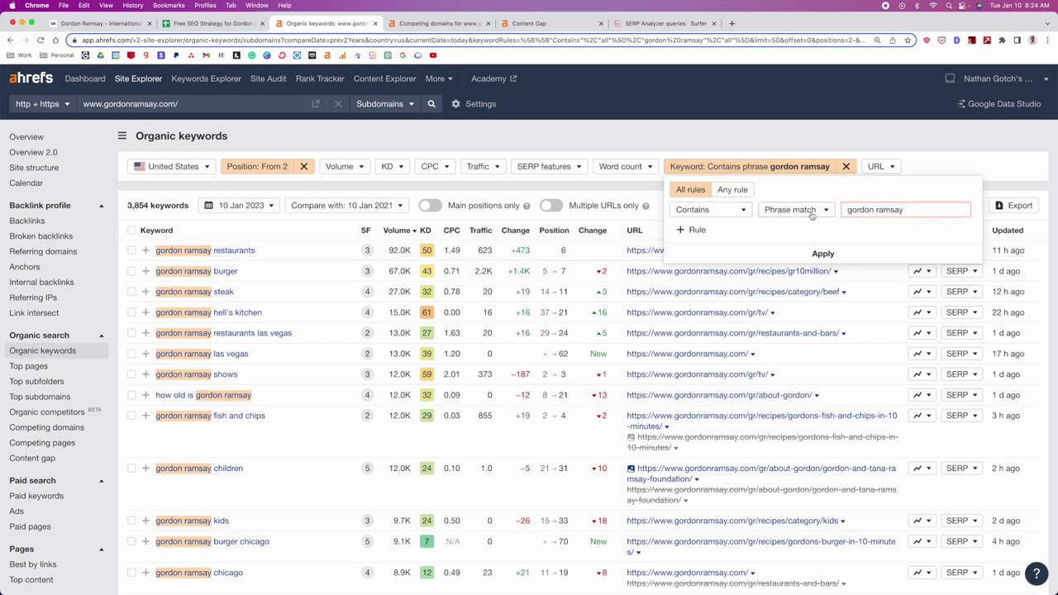
click(642, 203)
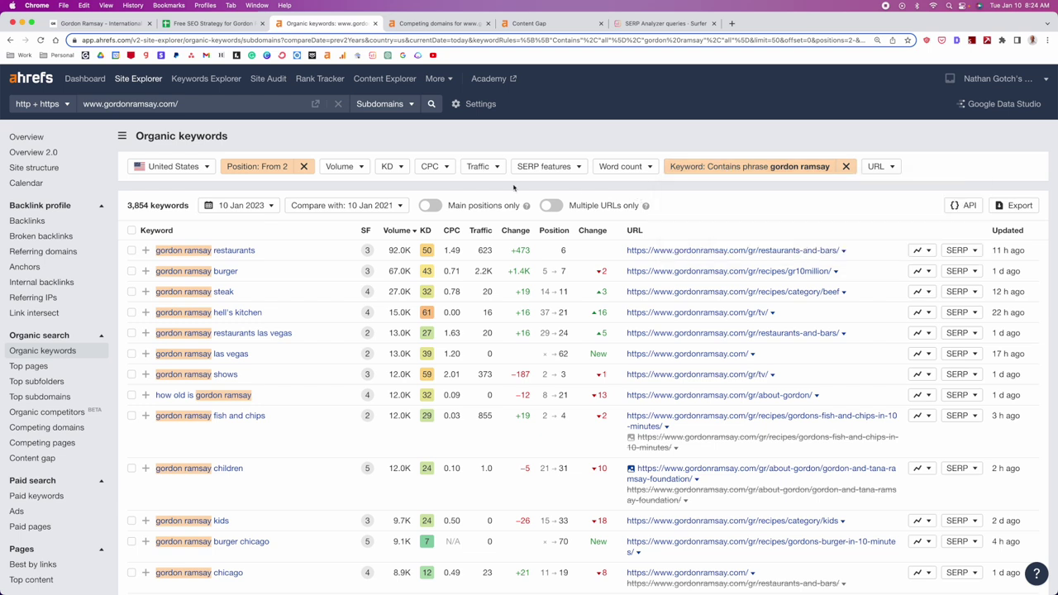
- Sort the organic keywords by position and review the list of best-ranking "gordon ramsay" terms
click(554, 233)
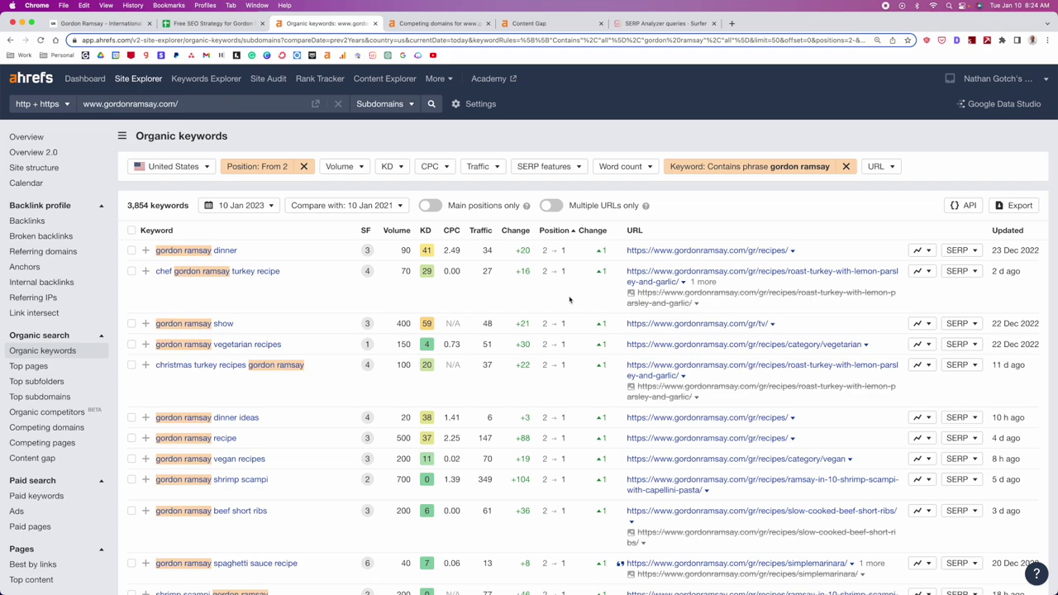
scroll(588, 303, down, 5)
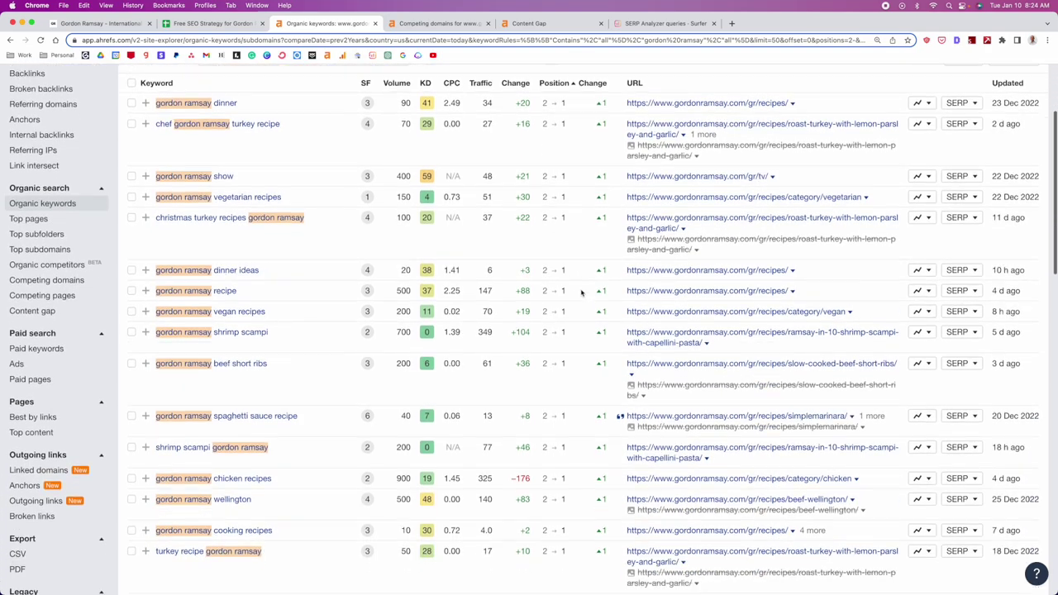
scroll(583, 291, down, 10)
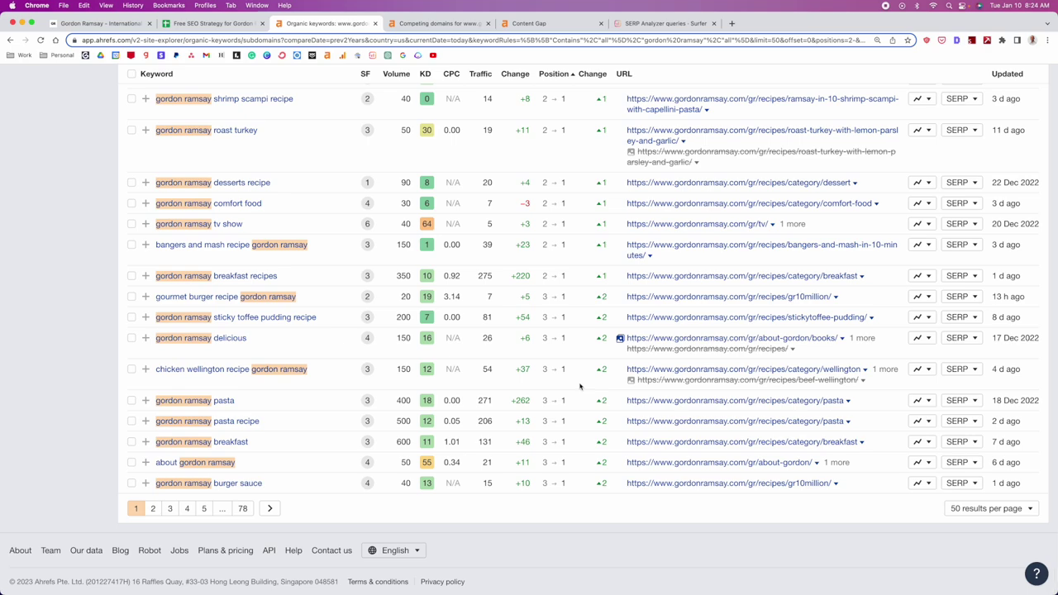
scroll(570, 380, up, 15)
scroll(558, 382, down, 1)
- Sort the organic keywords by highest volume and examine the positions and ranking URLs of the "gordon ramsay" terms
click(400, 232)
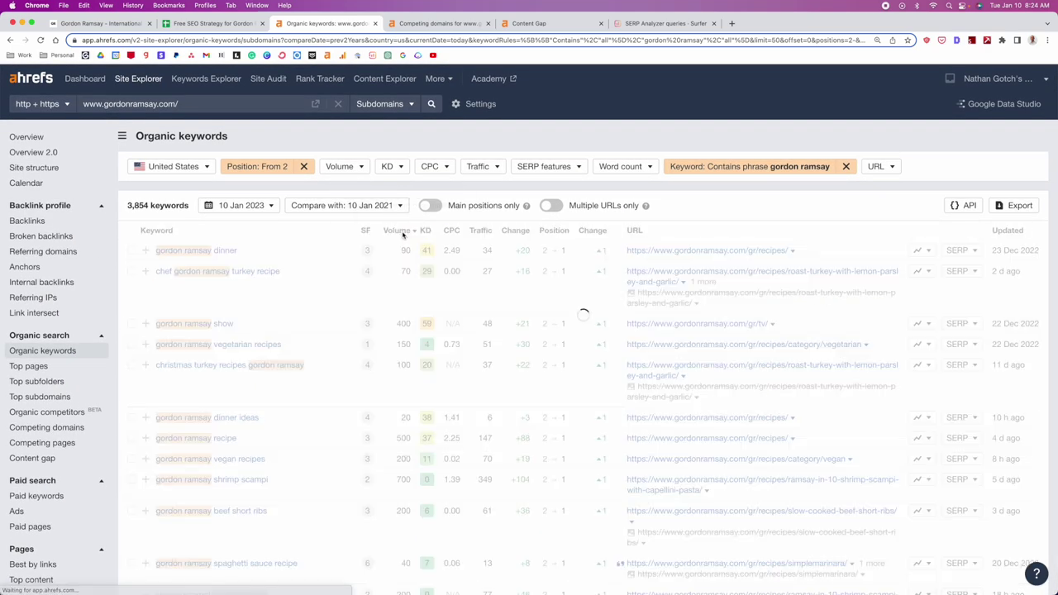
scroll(474, 304, down, 1)
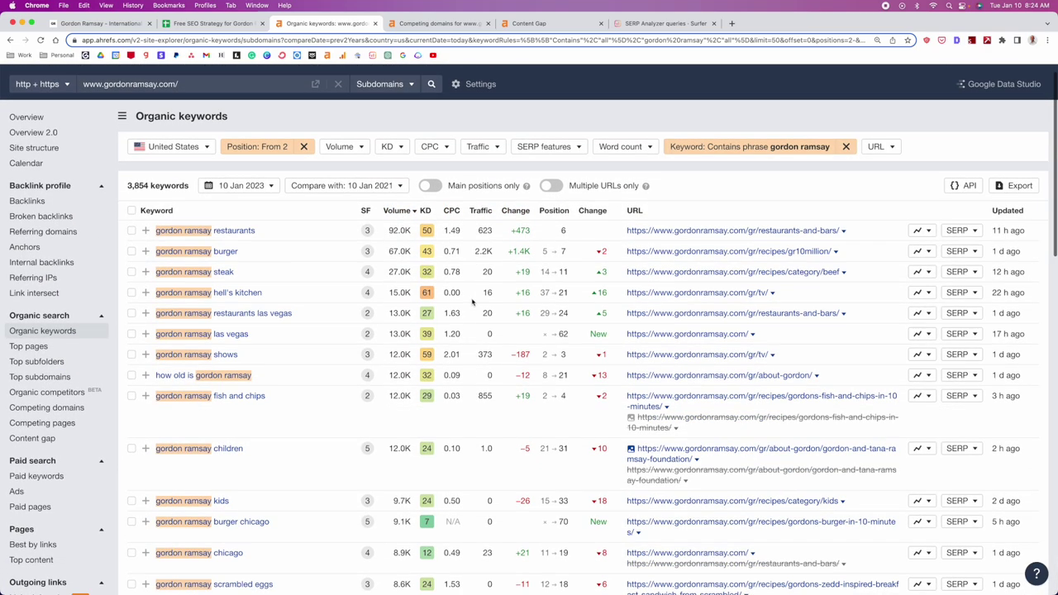
scroll(493, 298, down, 1)
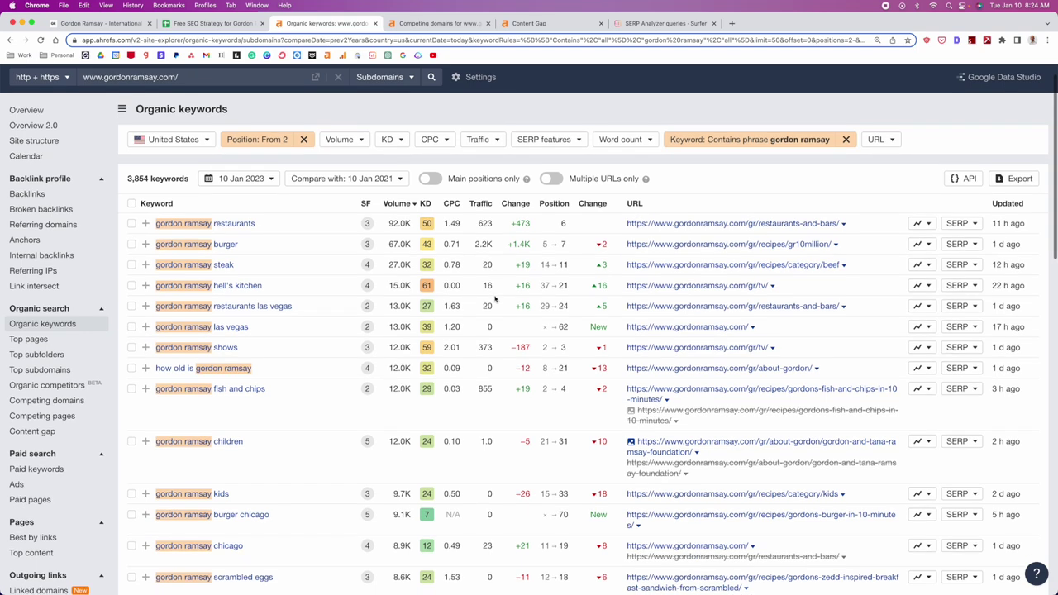
scroll(367, 267, down, 2)
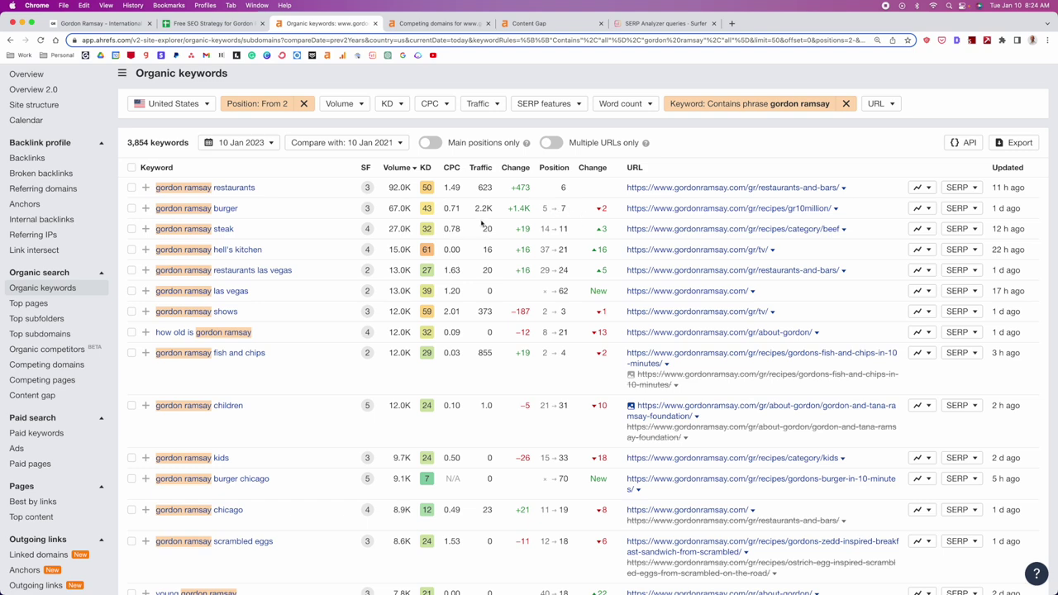
scroll(552, 234, down, 5)
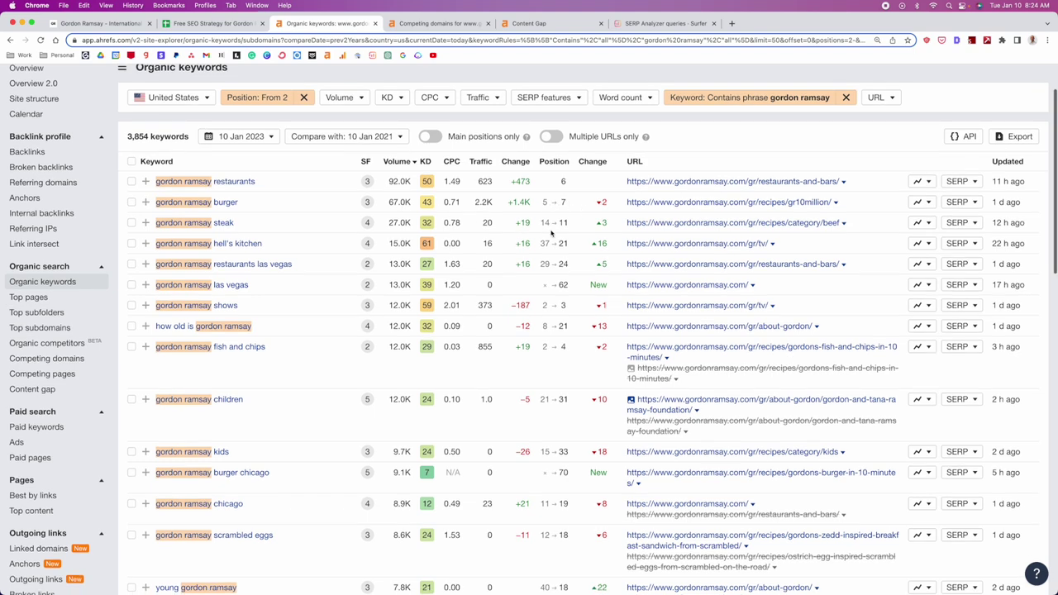
scroll(552, 234, down, 9)
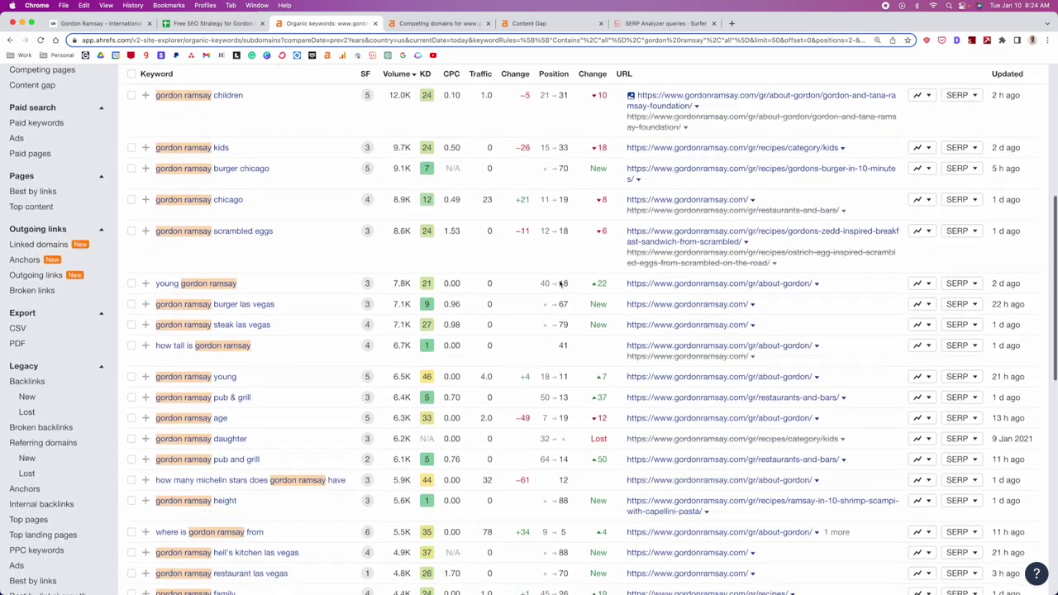
scroll(550, 282, down, 4)
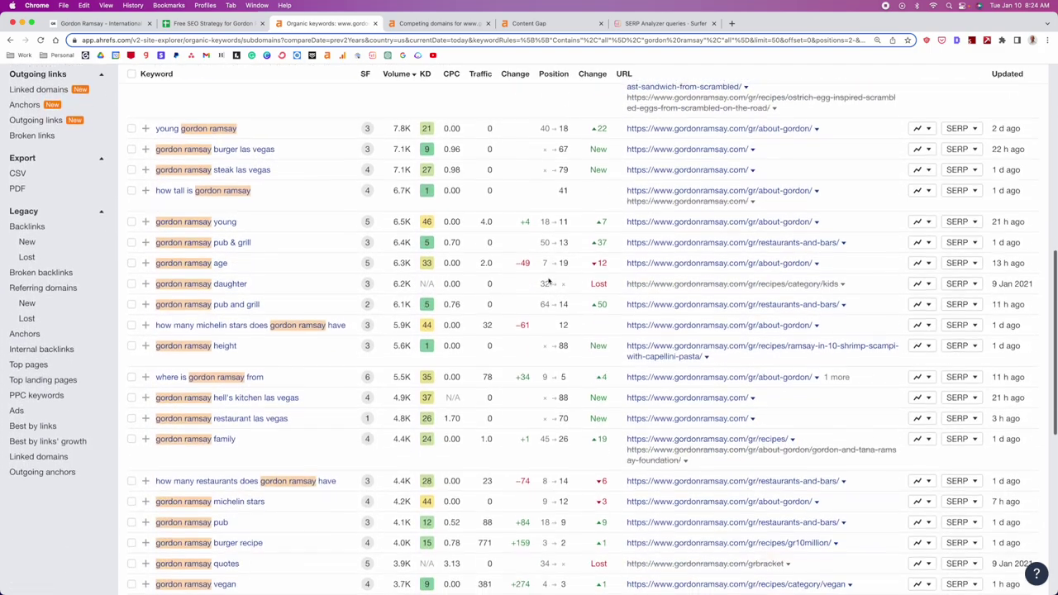
scroll(522, 291, down, 2)
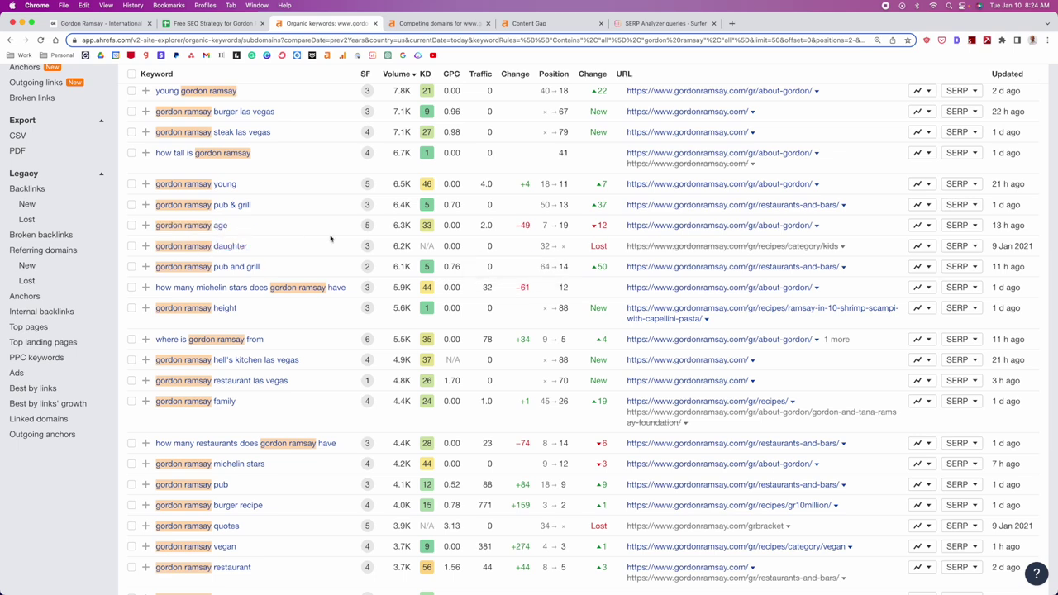
scroll(496, 335, up, 2)
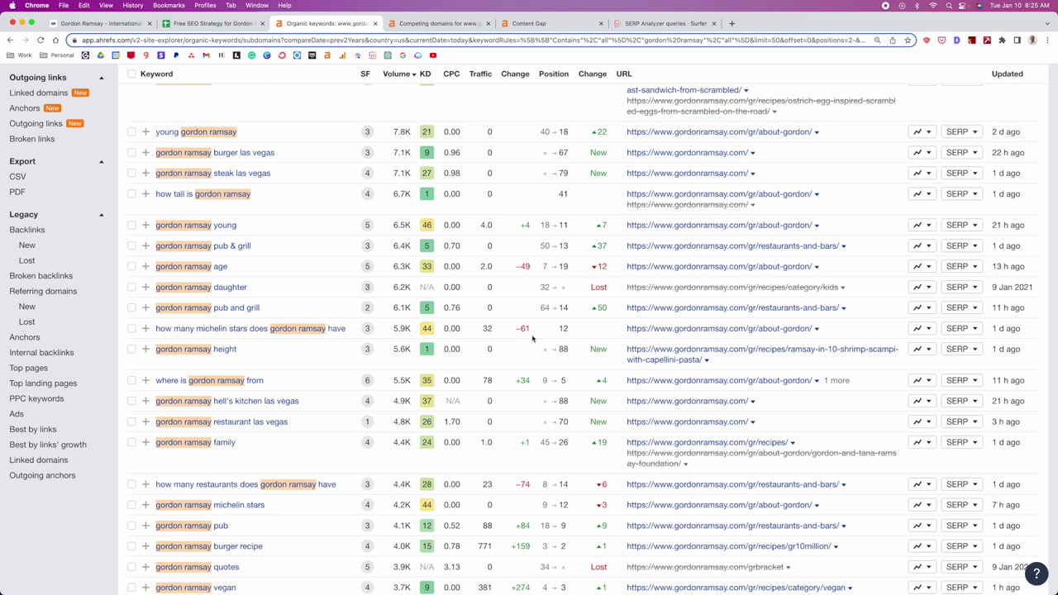
scroll(545, 334, down, 3)
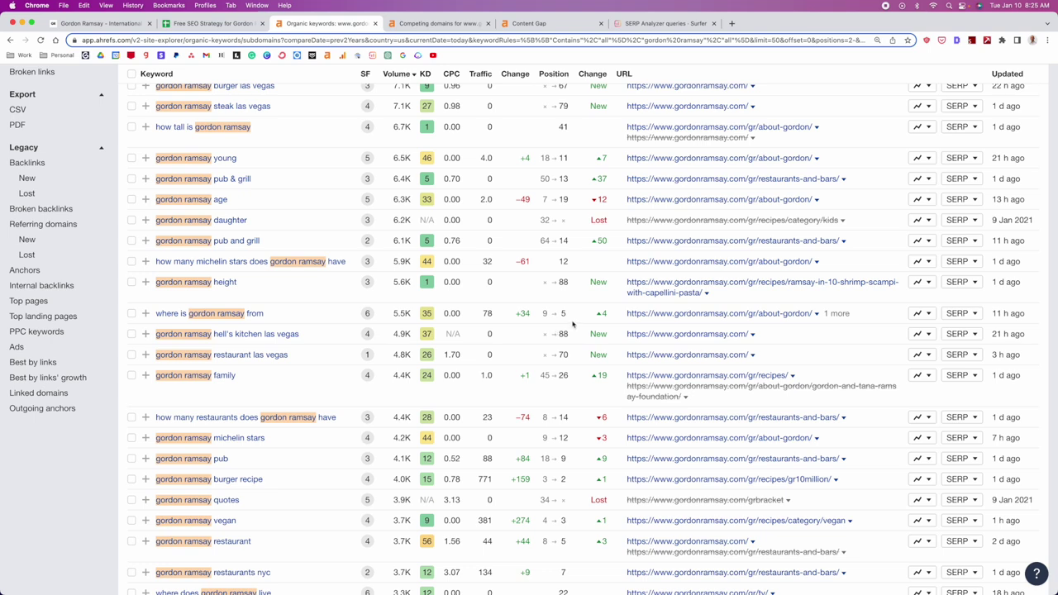
scroll(574, 322, up, 15)
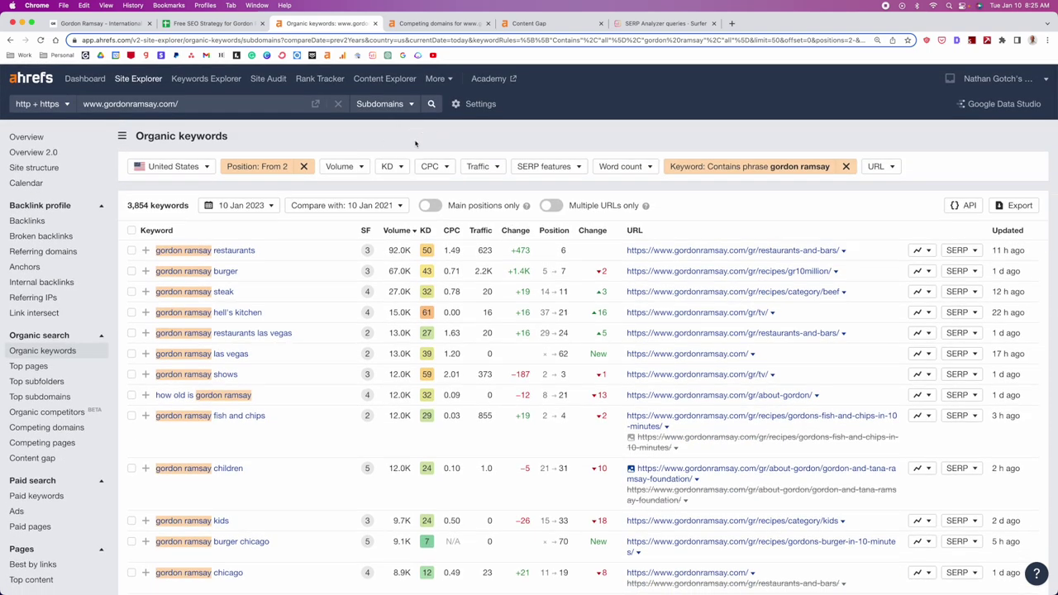
- Add a volume filter to the organic keywords with a minimum of 100
click(356, 166)
text(1)
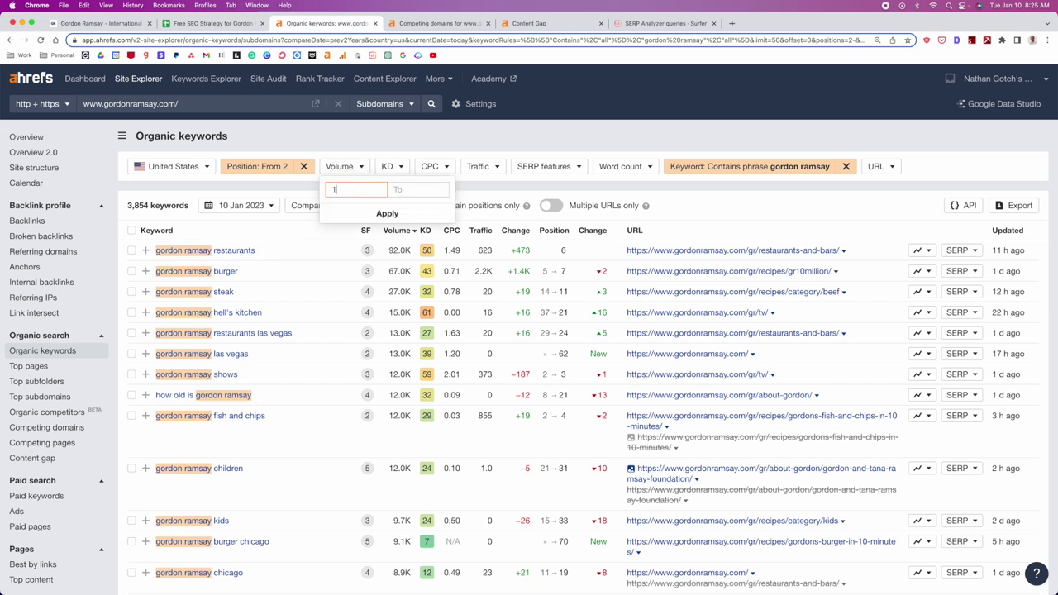
text(00)
click(388, 214)
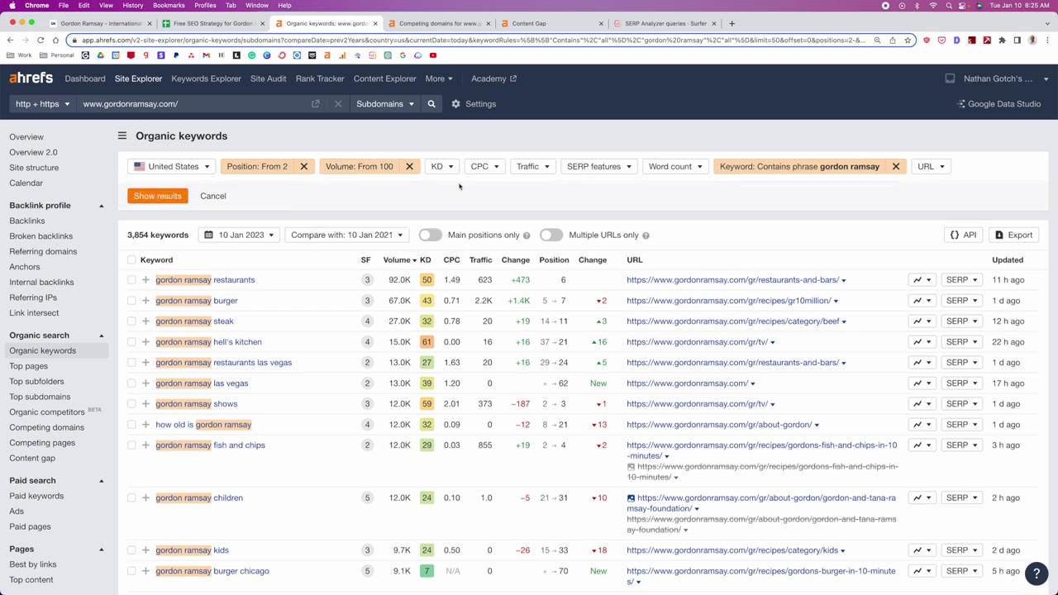
- Limit the keyword difficulty (KD) filter to a maximum of 30
click(442, 166)
click(504, 190)
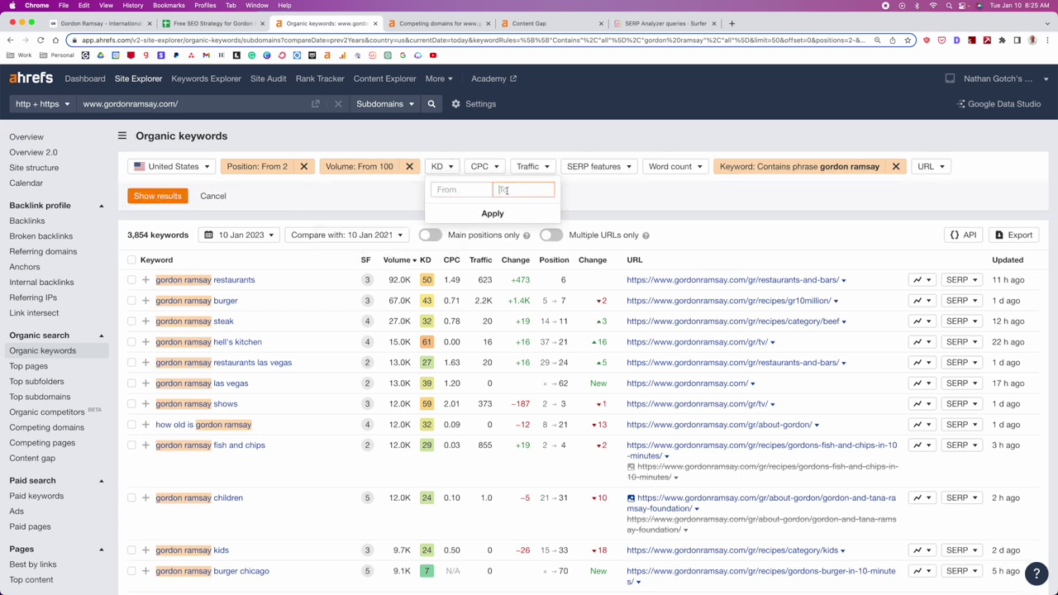
text(30)
click(493, 213)
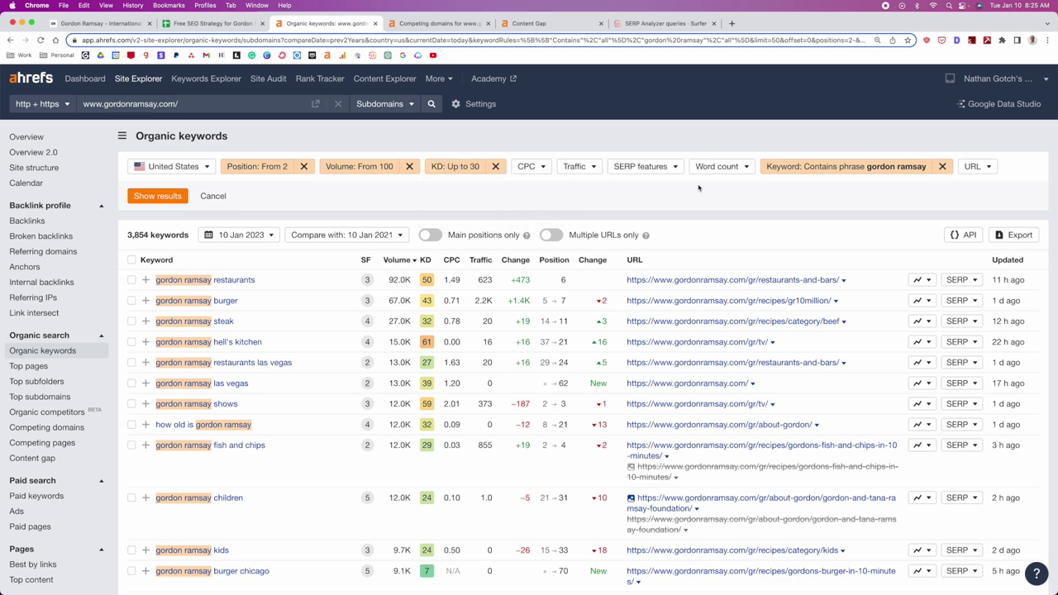
- Change the keyword rule to exclude terms containing the phrase "gordon ramsay" and show the filtered results
click(847, 172)
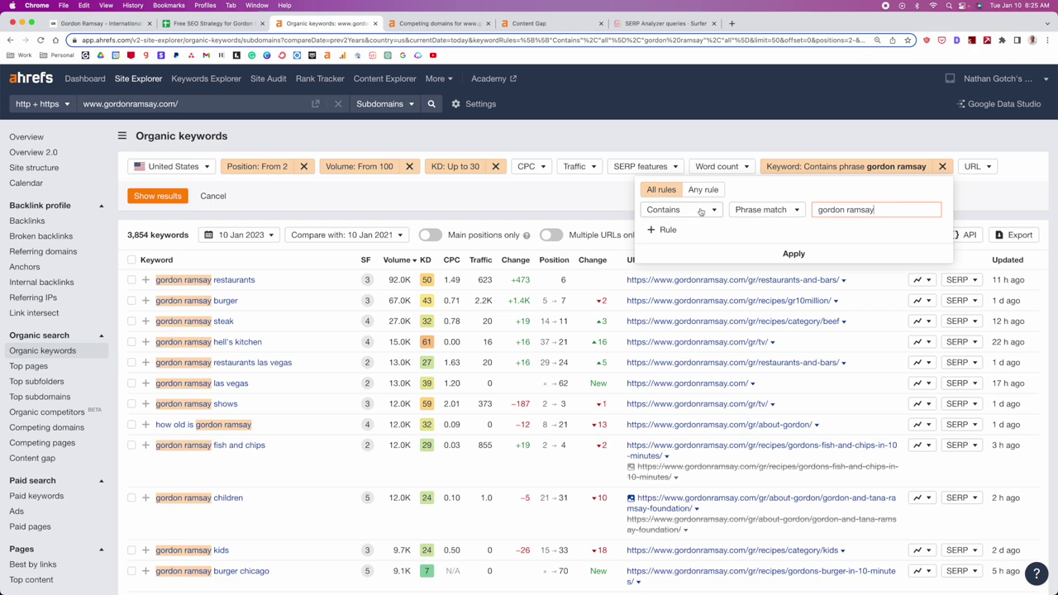
click(700, 212)
click(687, 279)
click(793, 255)
click(155, 198)
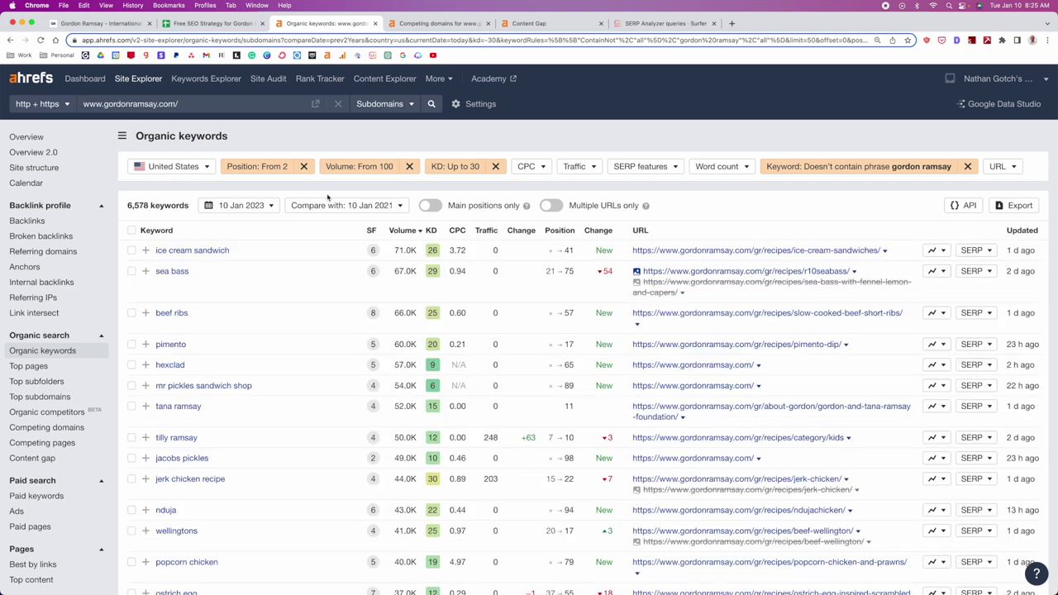
- Examine the non-branded keywords for their volume, difficulty, position and ranking URLs
scroll(567, 342, down, 1)
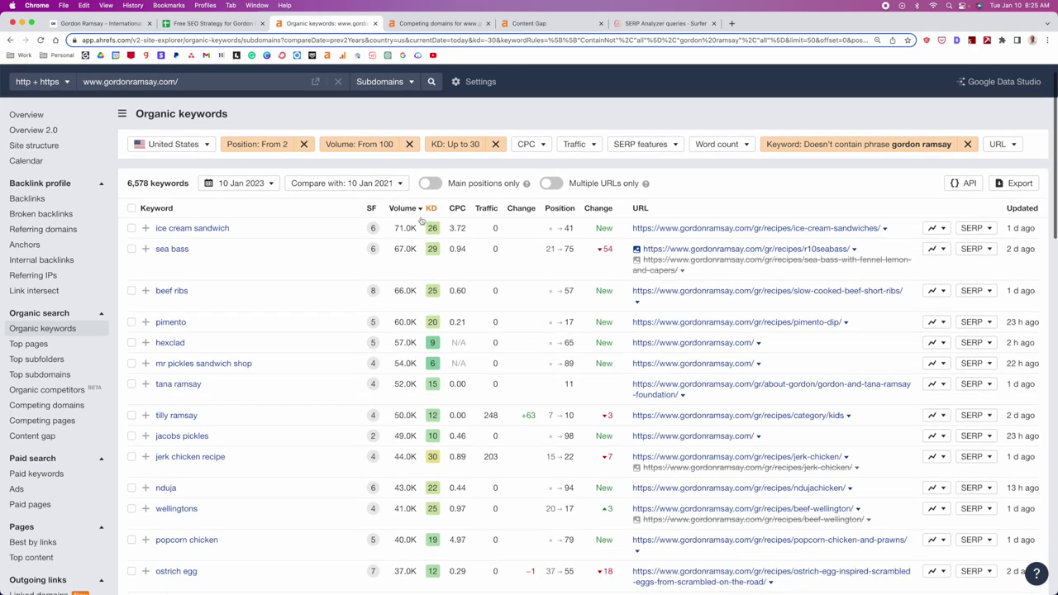
scroll(289, 269, down, 1)
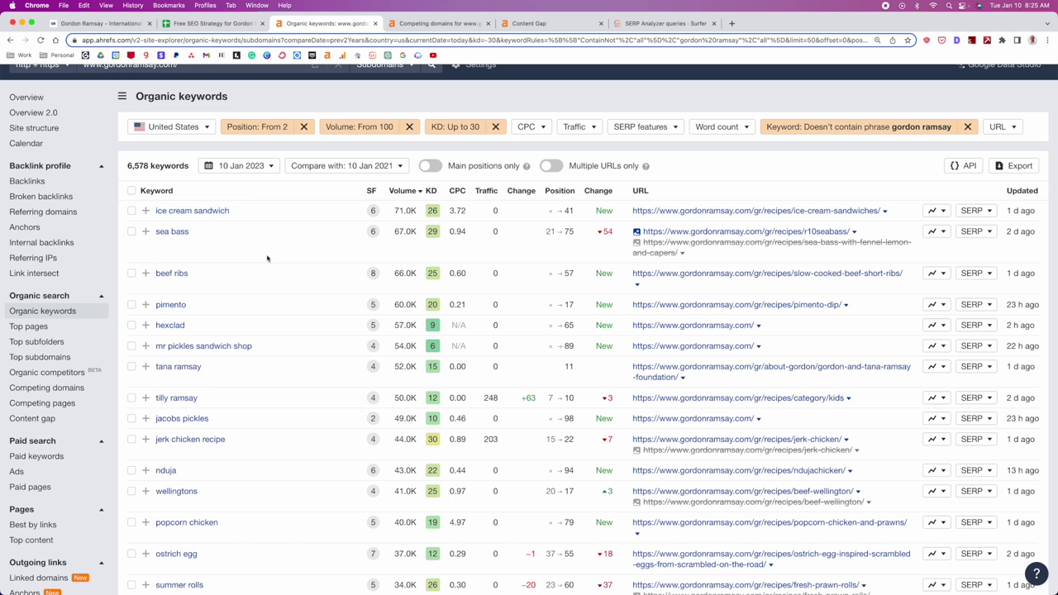
scroll(310, 267, down, 1)
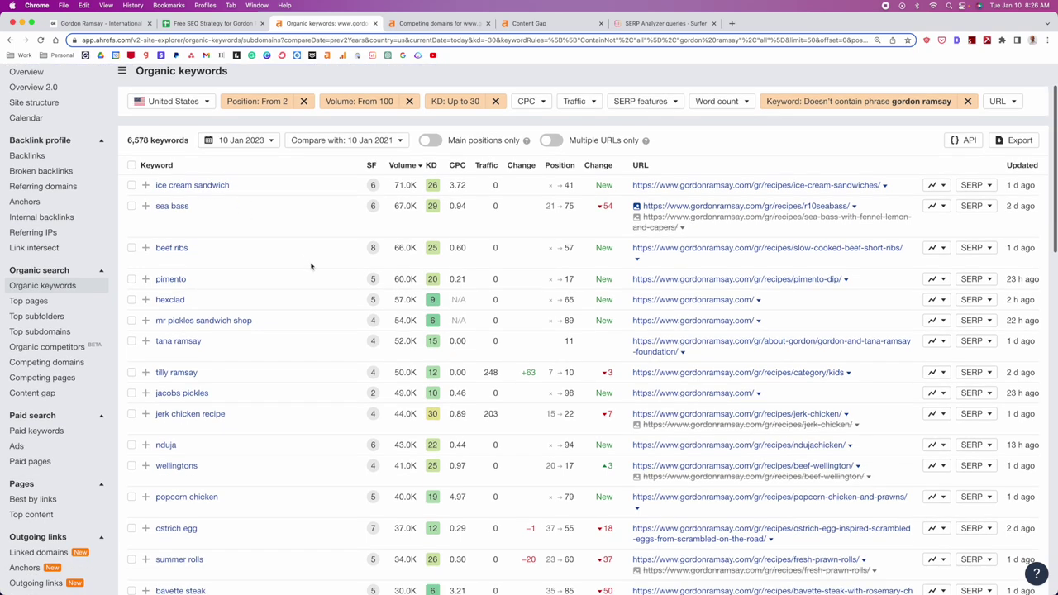
scroll(279, 265, down, 1)
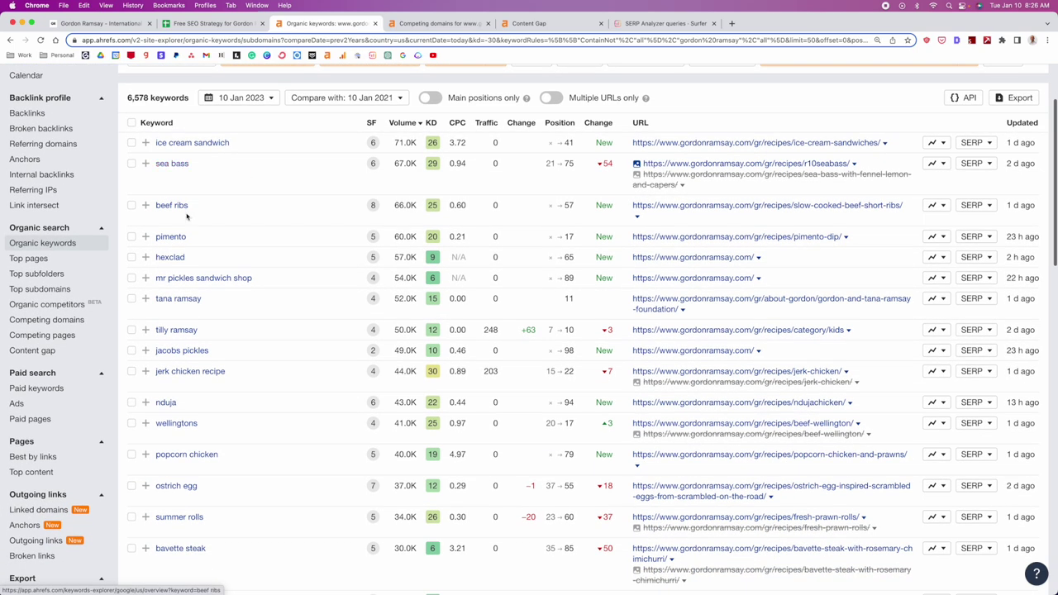
scroll(273, 225, up, 3)
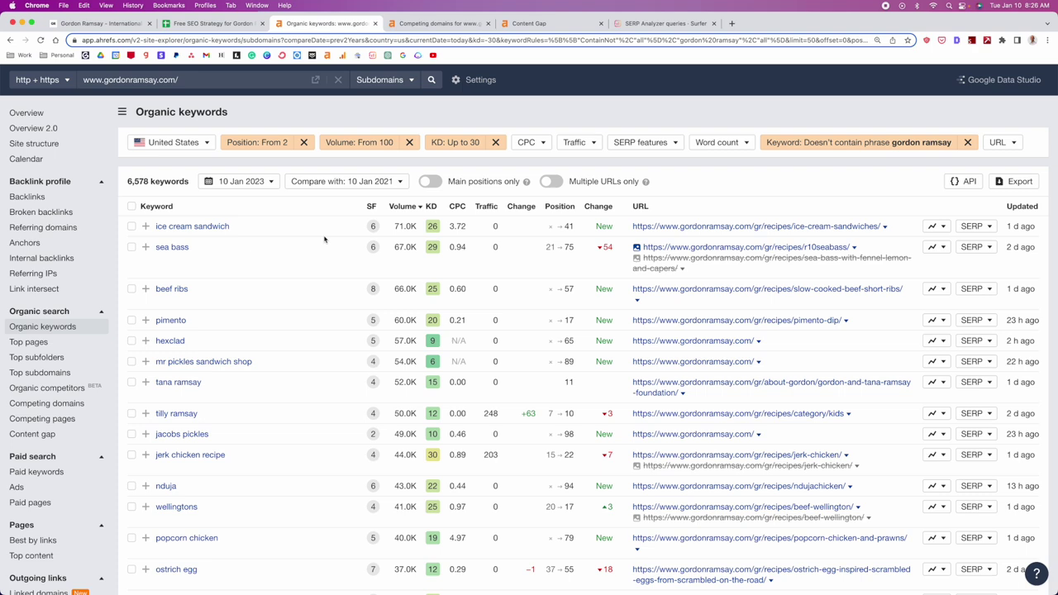
scroll(326, 244, down, 3)
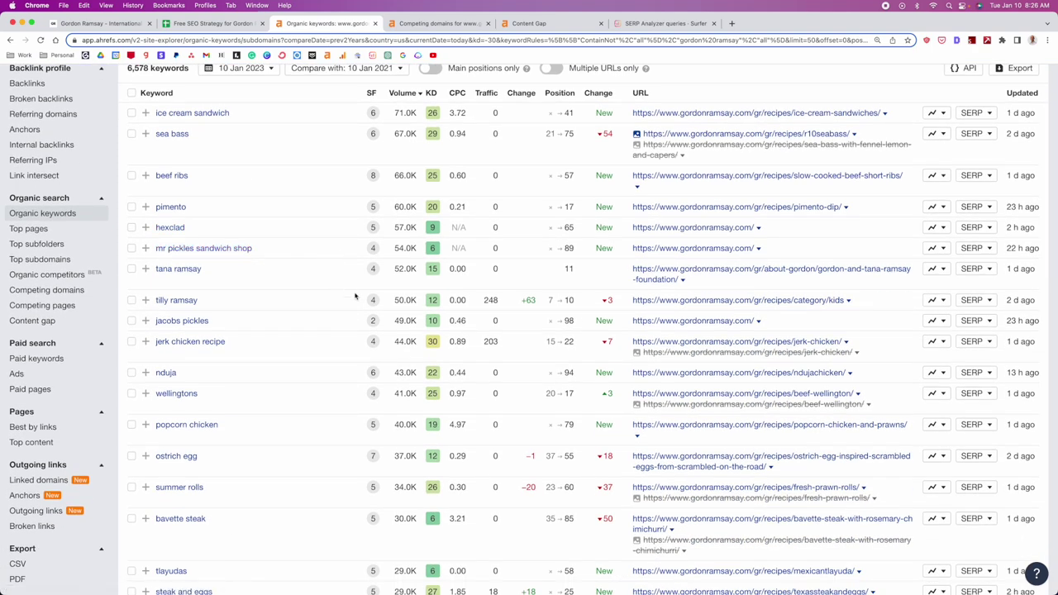
- Add a second keyword rule requiring the phrase "recipe" and show the filtered results
scroll(355, 296, up, 3)
click(825, 167)
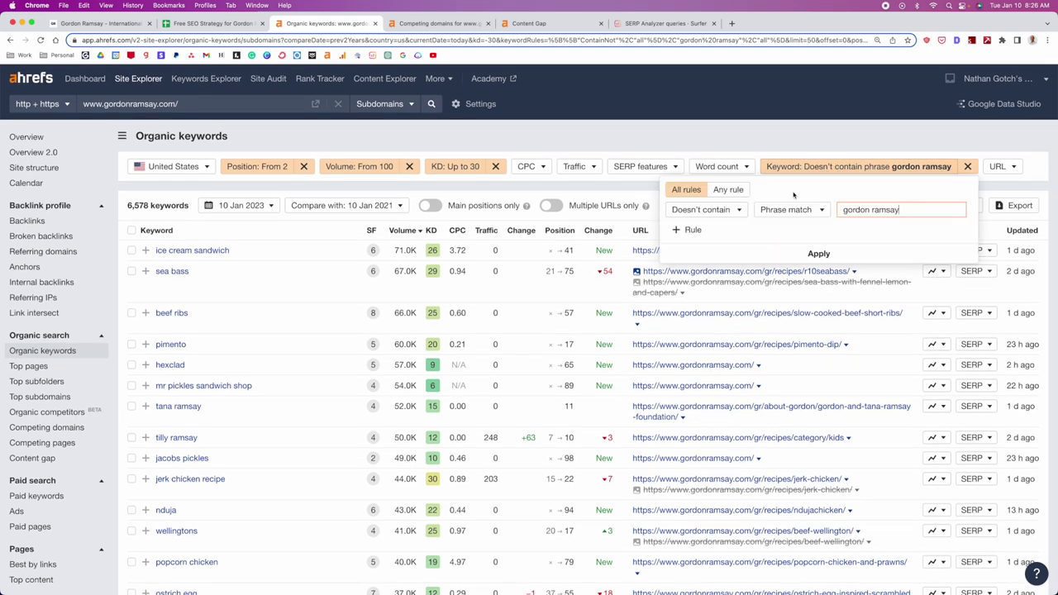
click(693, 230)
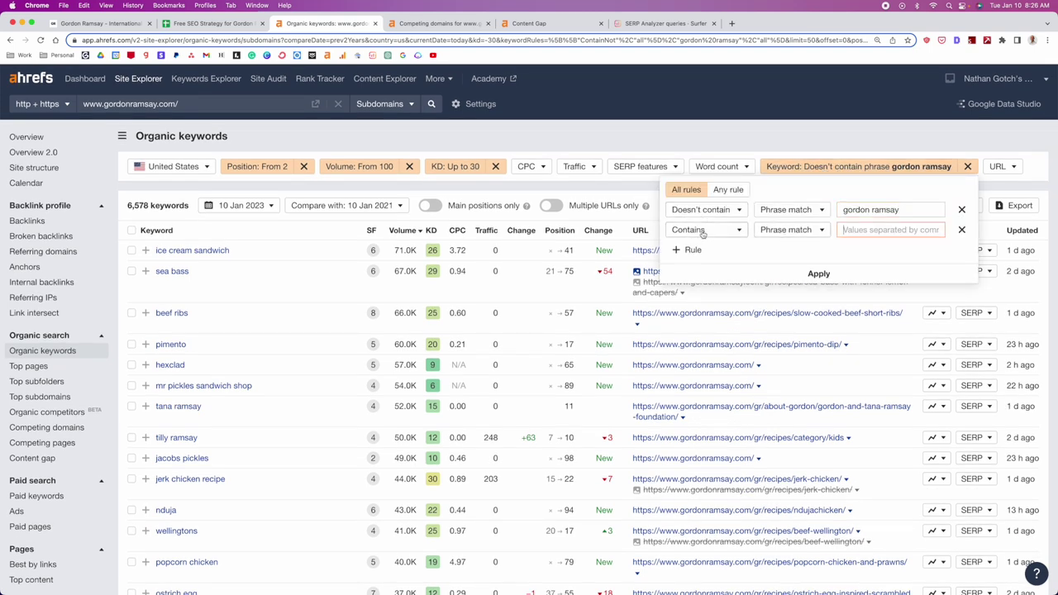
text(recipe)
click(818, 274)
click(145, 216)
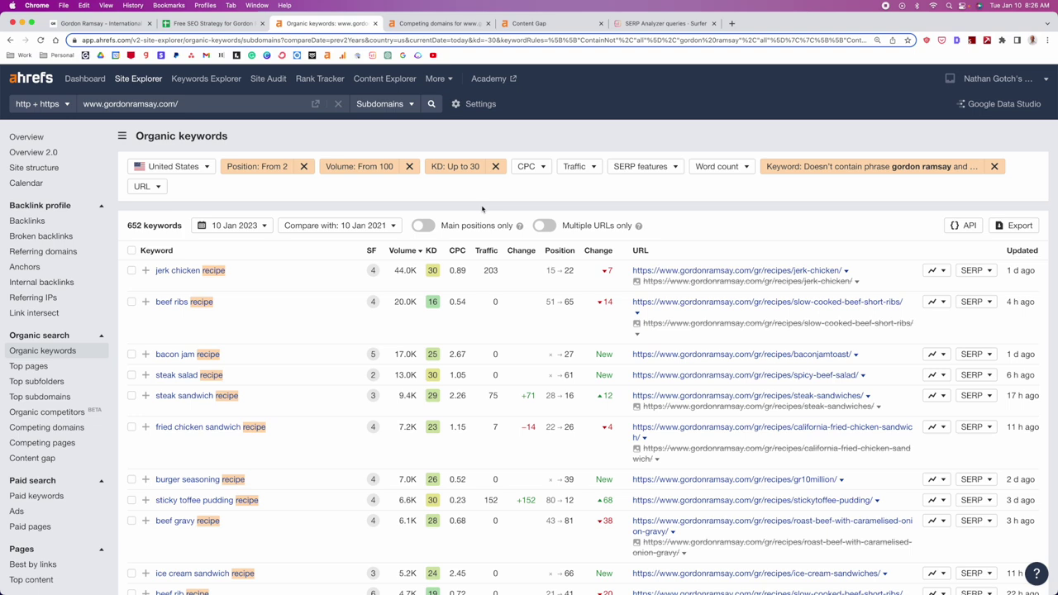
- Review the non-branded recipe keywords for their volume, difficulty, current positions and ranking pages
scroll(483, 209, down, 2)
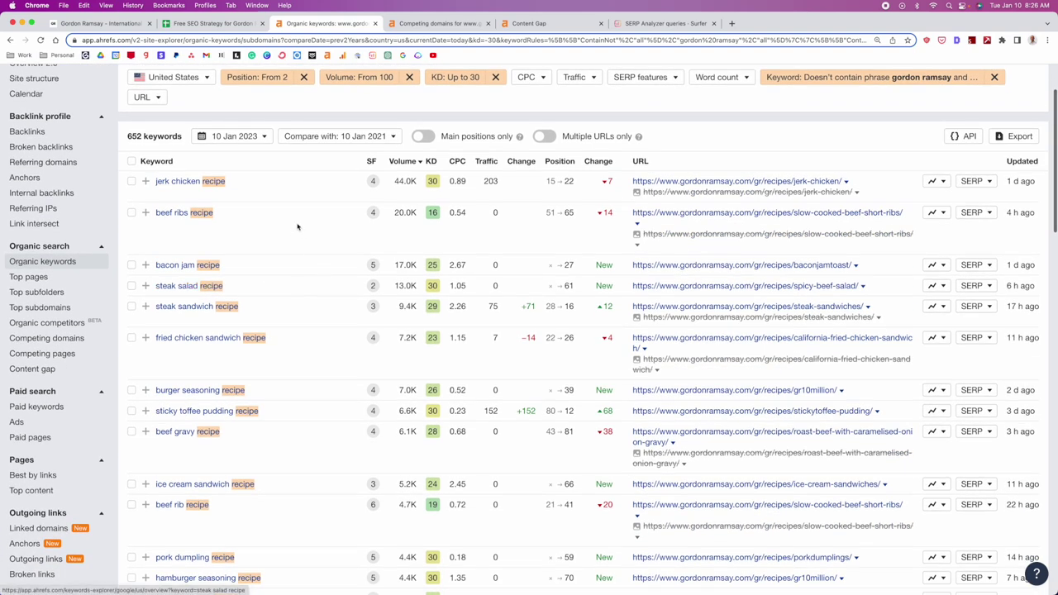
scroll(303, 183, down, 1)
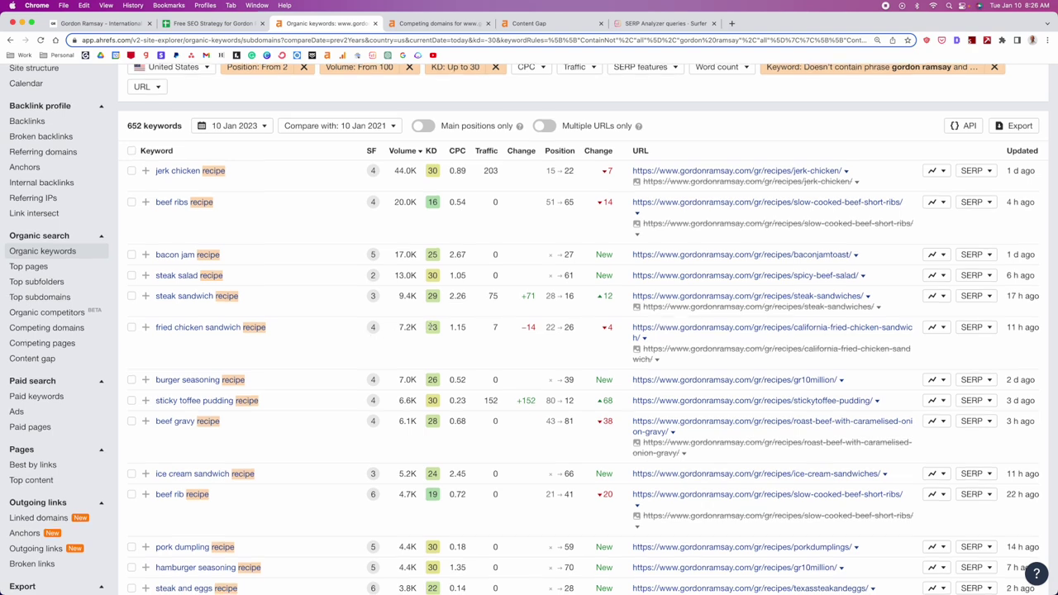
scroll(366, 333, down, 1)
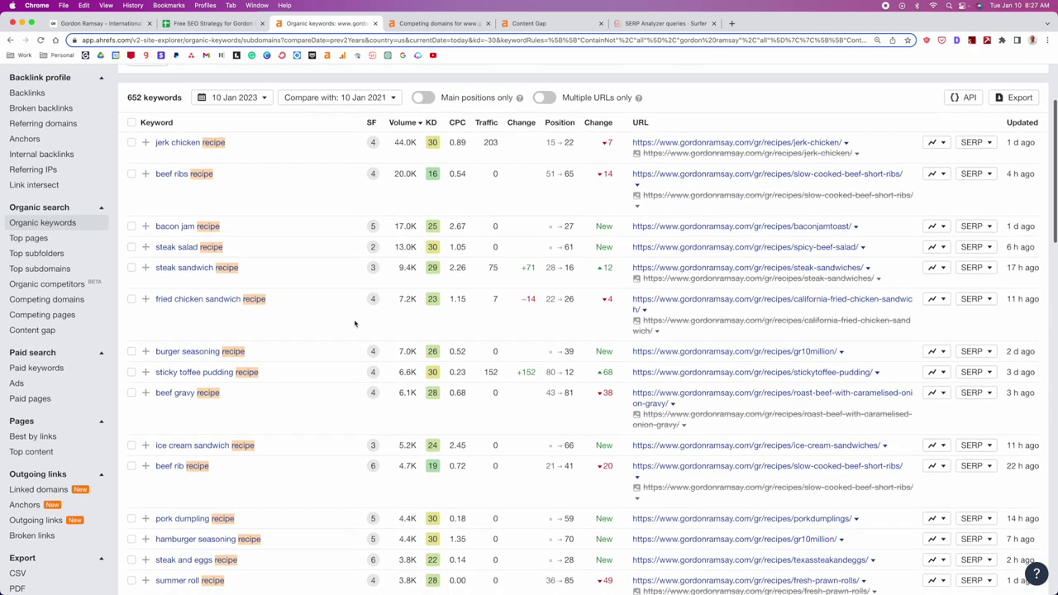
scroll(356, 319, down, 1)
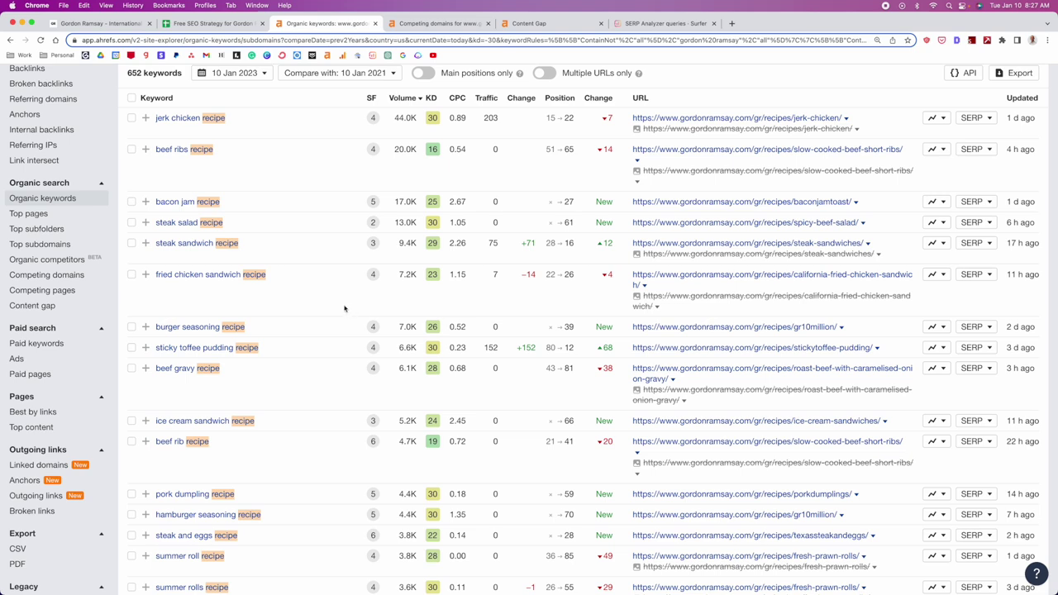
- Switch to the Competing Domains report for gordonramsay.com and review the listed domains and their unique and common keywords
scroll(344, 309, up, 1)
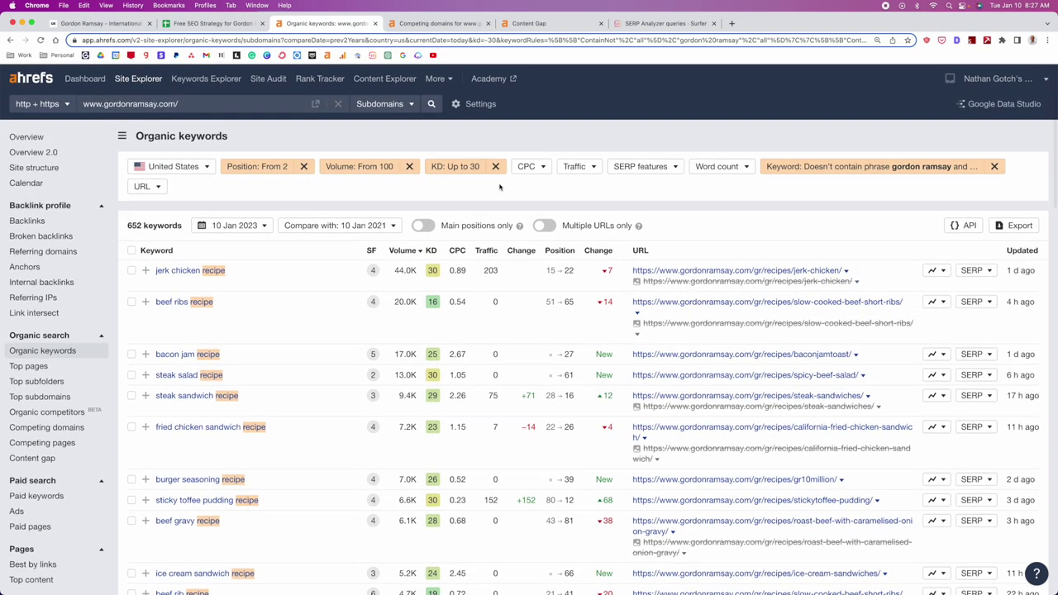
click(434, 23)
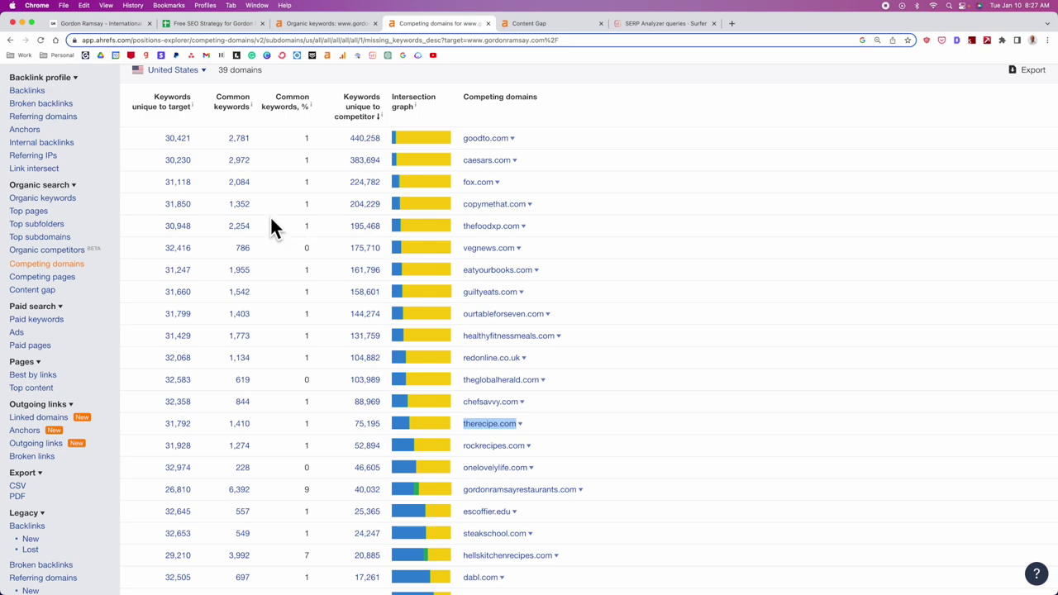
scroll(493, 192, up, 2)
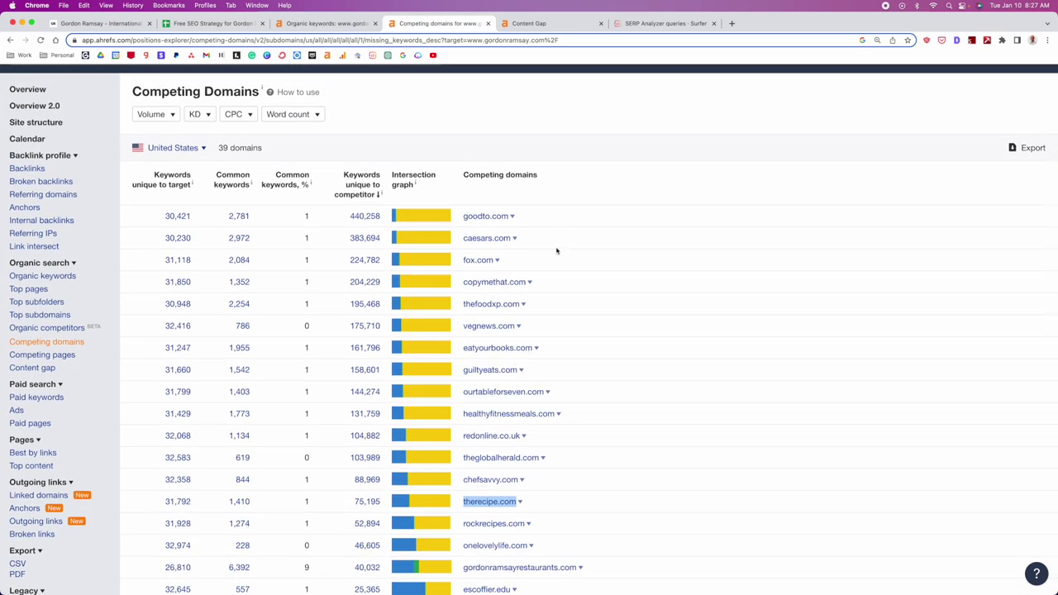
scroll(559, 248, down, 1)
scroll(579, 340, down, 3)
scroll(610, 328, up, 2)
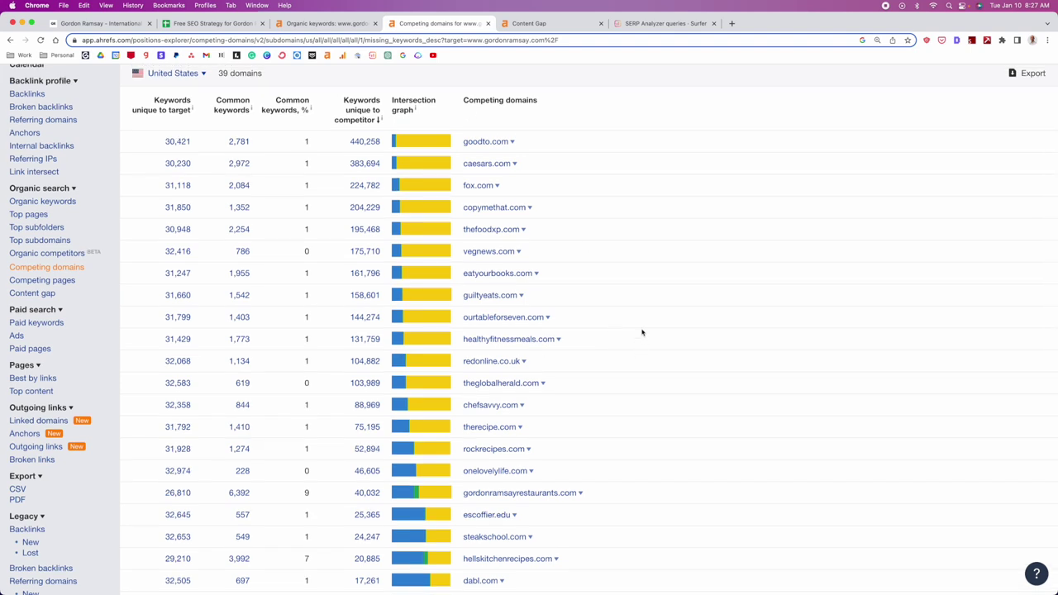
- Open the Content Gap report and expand its target settings to check the comparison of chefsavvy.com against gordonramsay.com
click(552, 23)
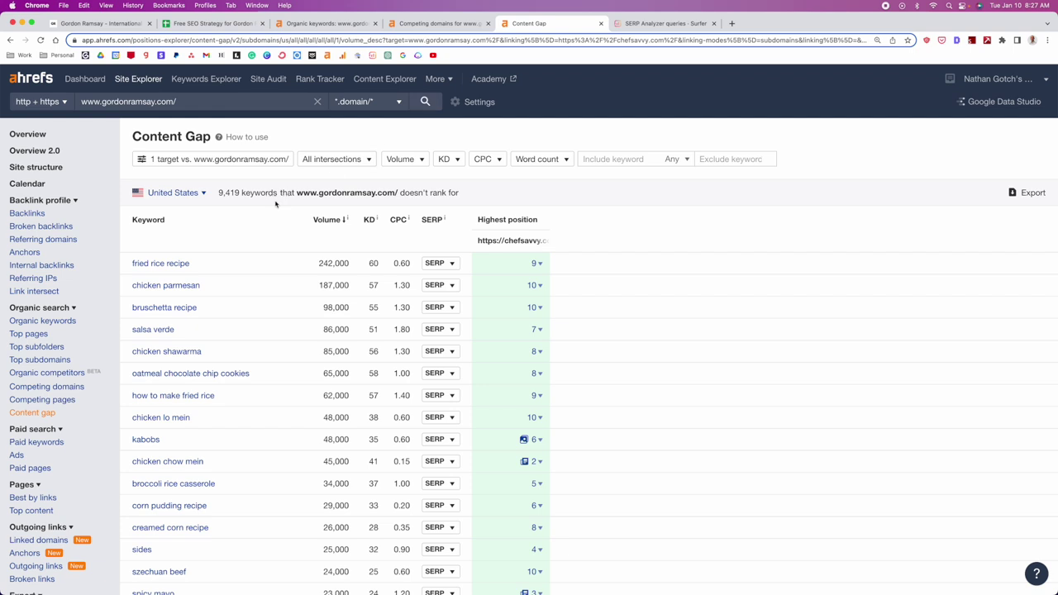
click(250, 162)
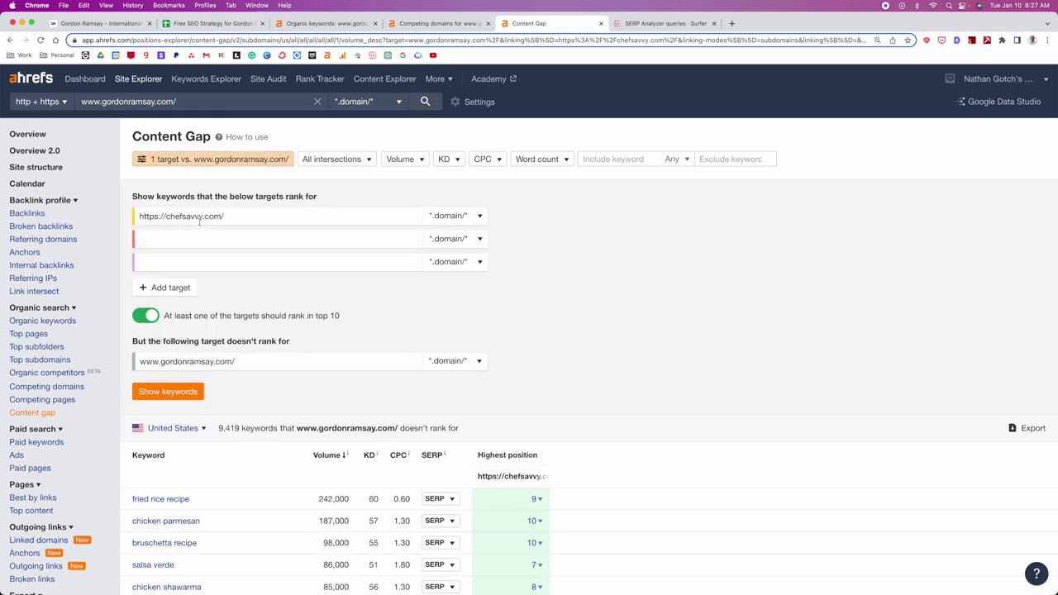
scroll(602, 206, down, 1)
scroll(728, 307, down, 5)
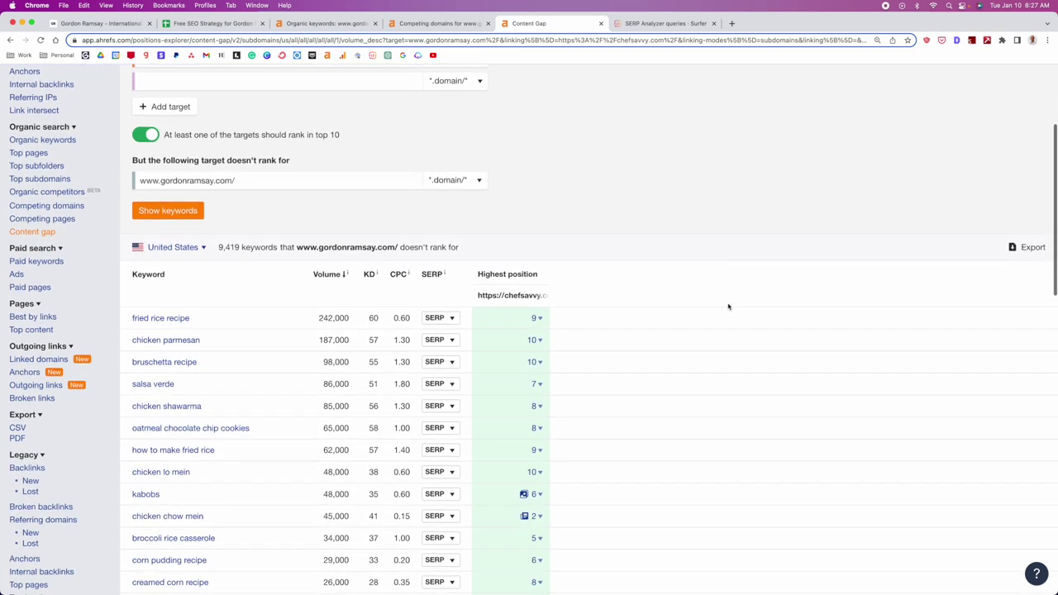
scroll(729, 307, down, 3)
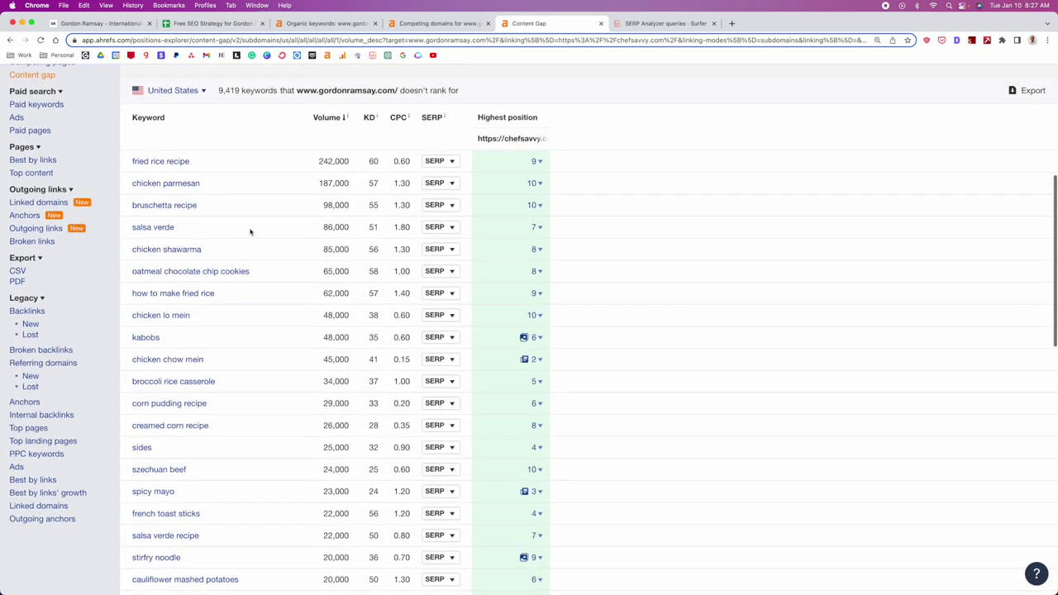
scroll(347, 227, up, 4)
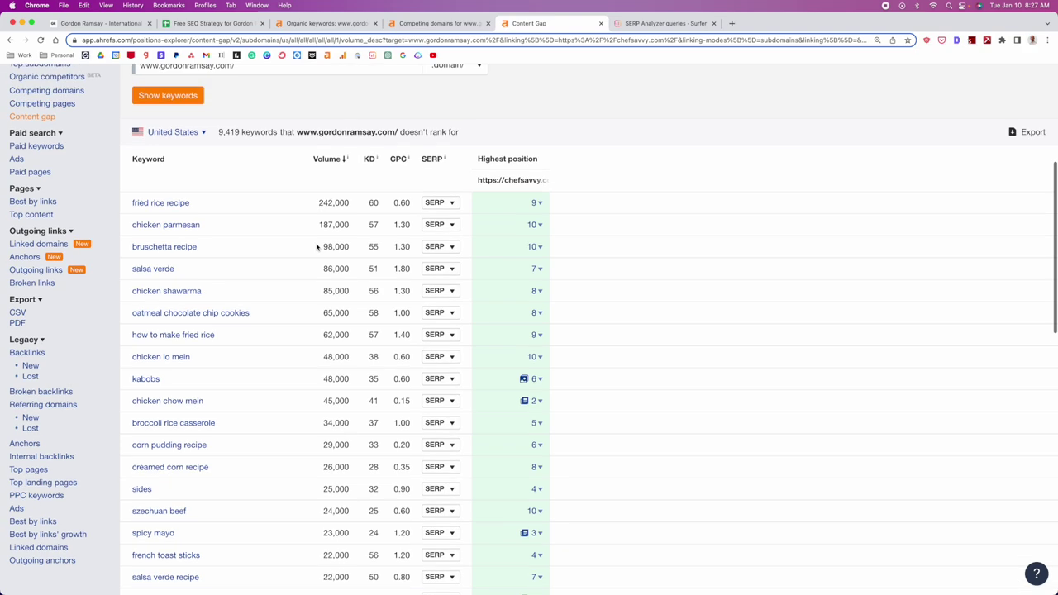
scroll(302, 252, up, 1)
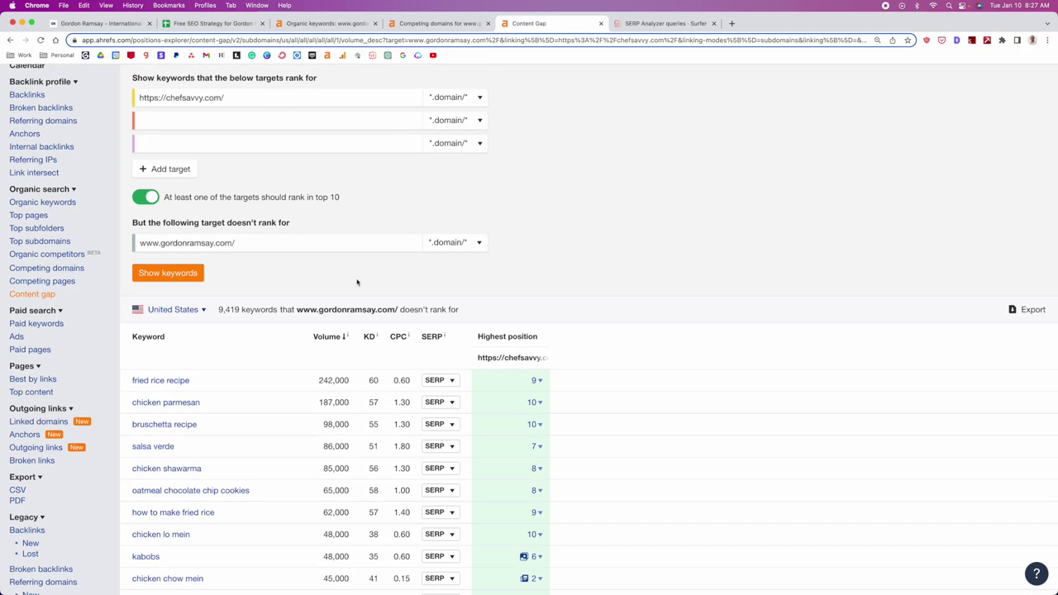
- Examine the content gap keywords that chefsavvy.com ranks for, checking their volume, difficulty and highest position
scroll(357, 282, down, 2)
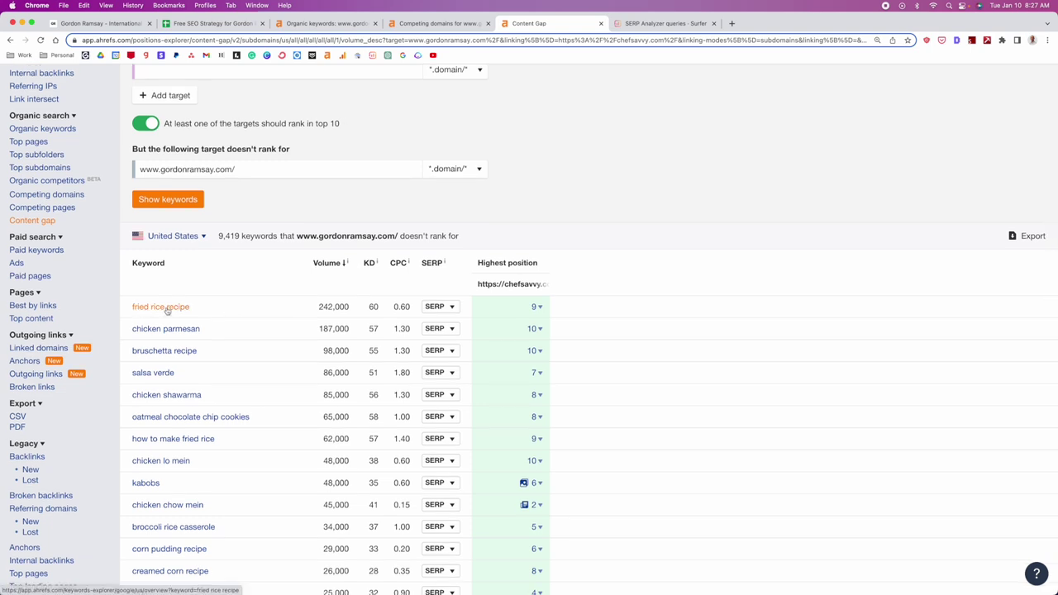
scroll(285, 312, up, 1)
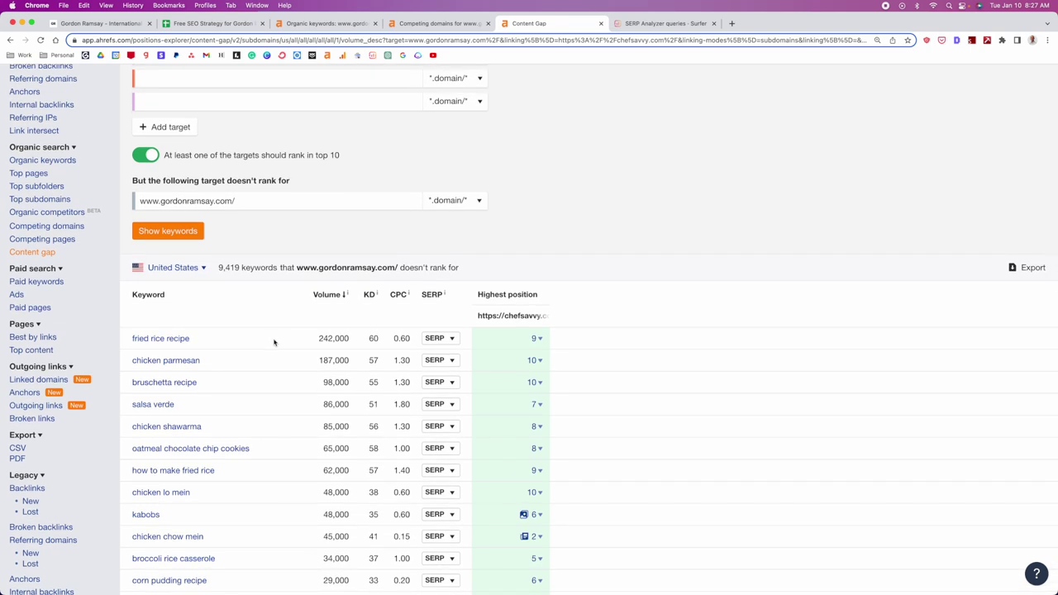
scroll(275, 343, up, 1)
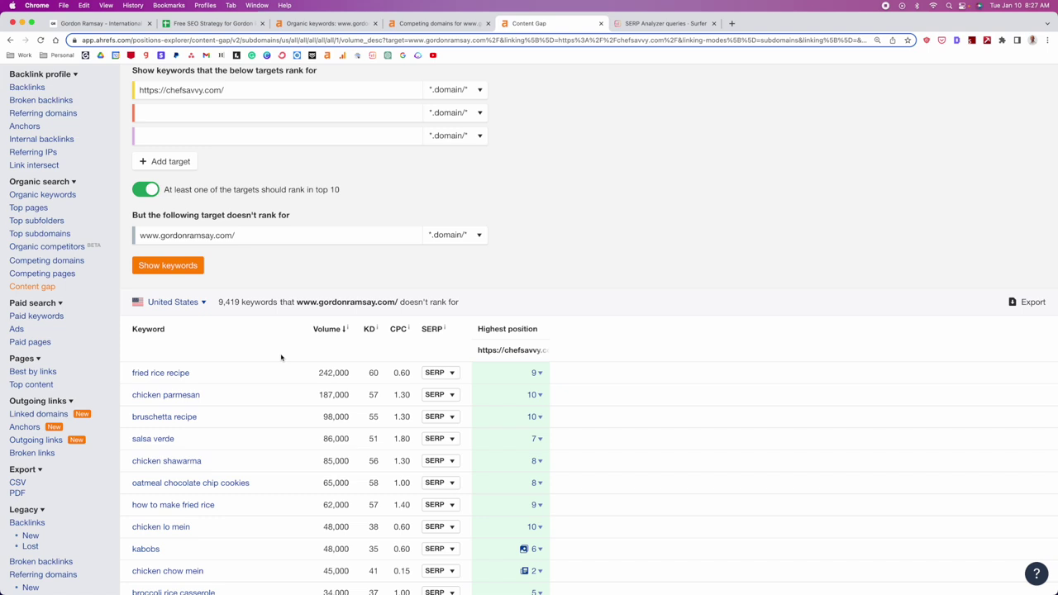
scroll(281, 357, down, 5)
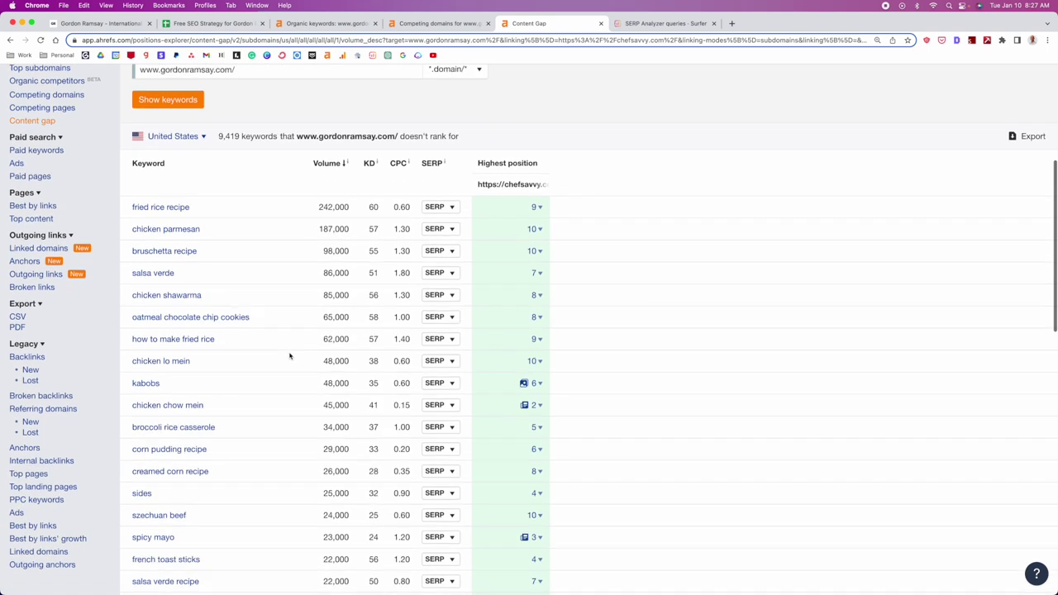
scroll(272, 286, down, 3)
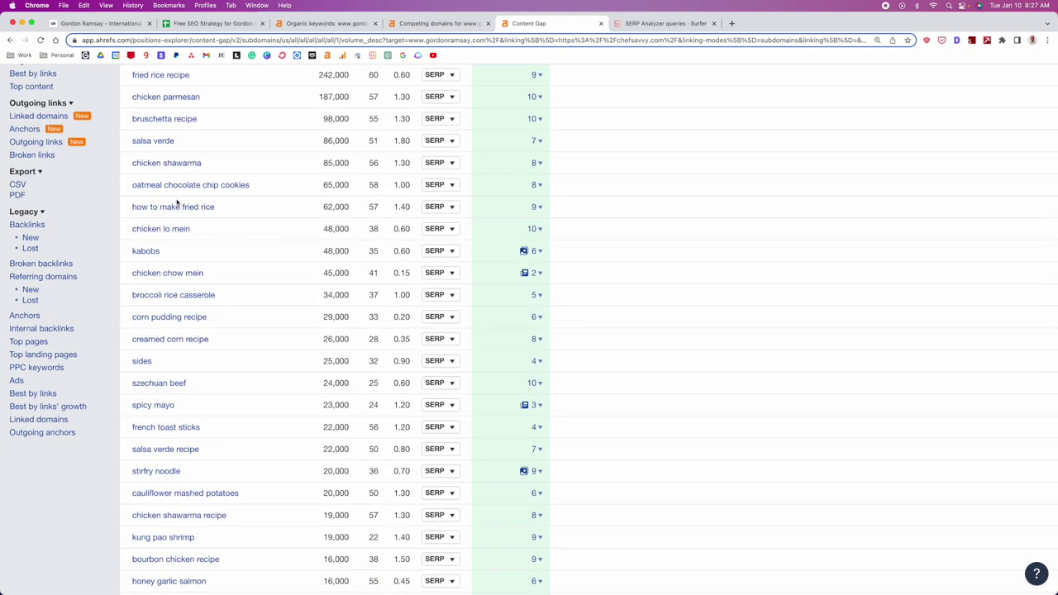
scroll(299, 250, down, 1)
scroll(300, 249, down, 3)
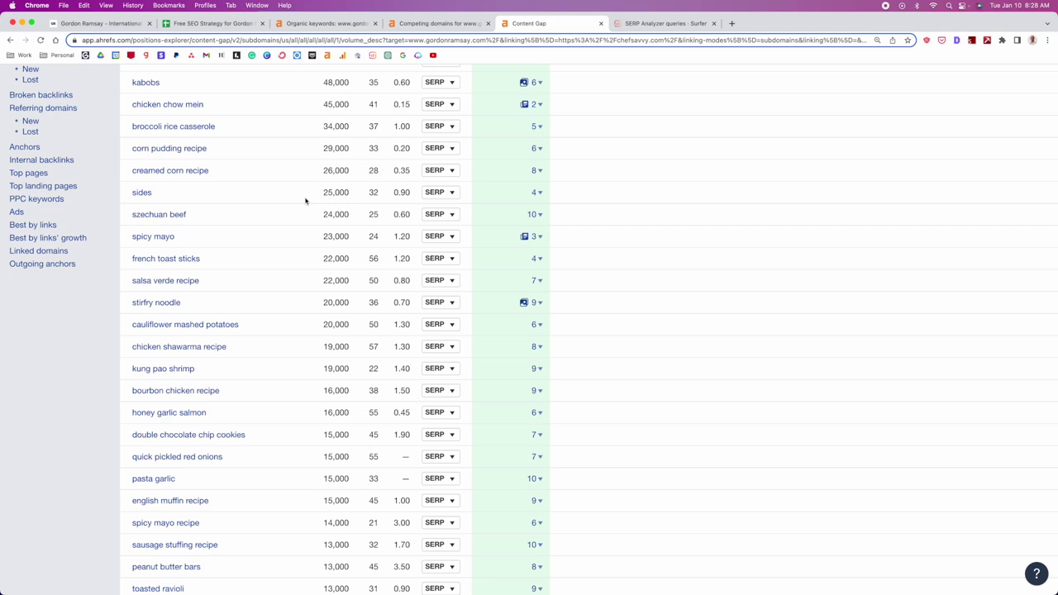
scroll(305, 201, up, 10)
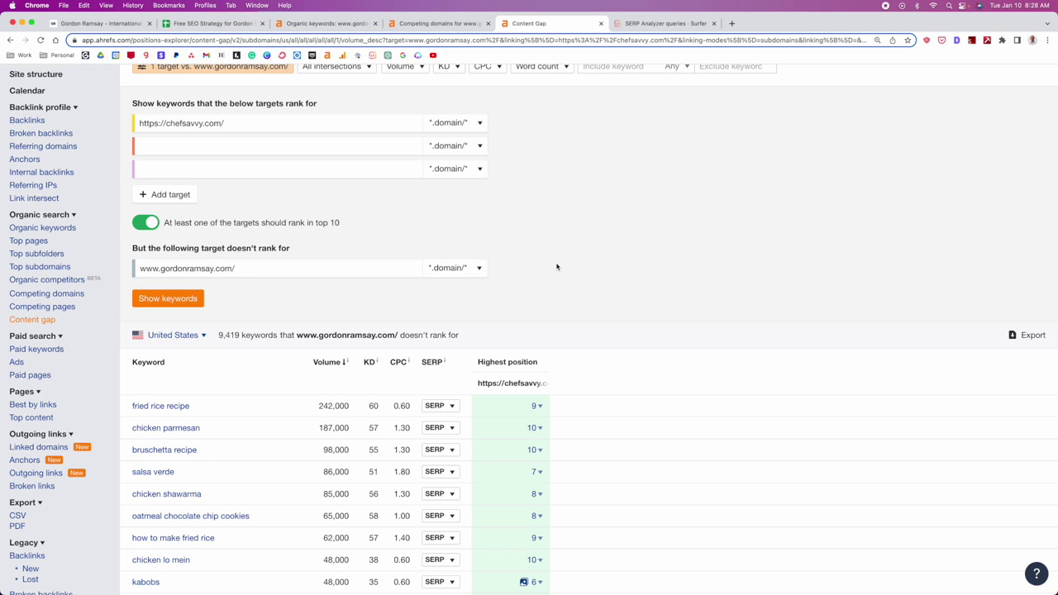
scroll(562, 267, down, 5)
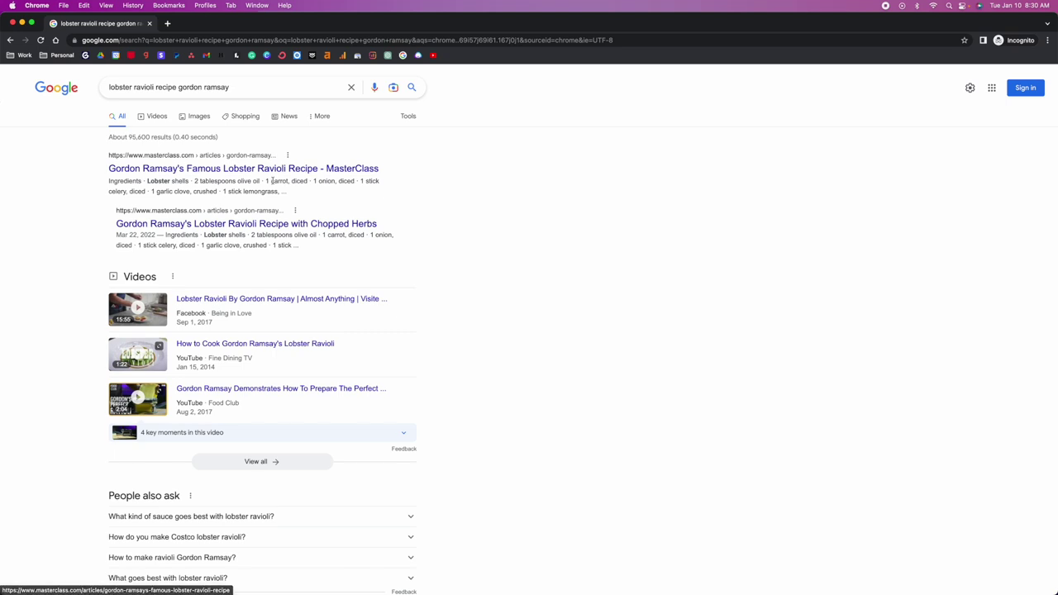
- Review the Google results for "lobster ravioli recipe gordon ramsay" to see which sites rank for the query
scroll(52, 220, down, 1)
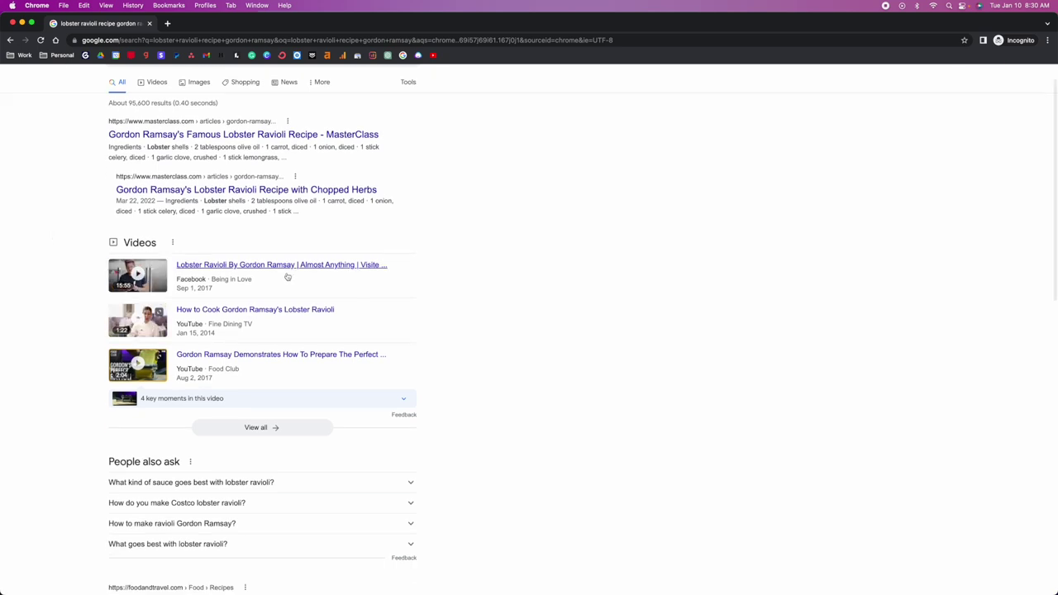
scroll(194, 343, down, 1)
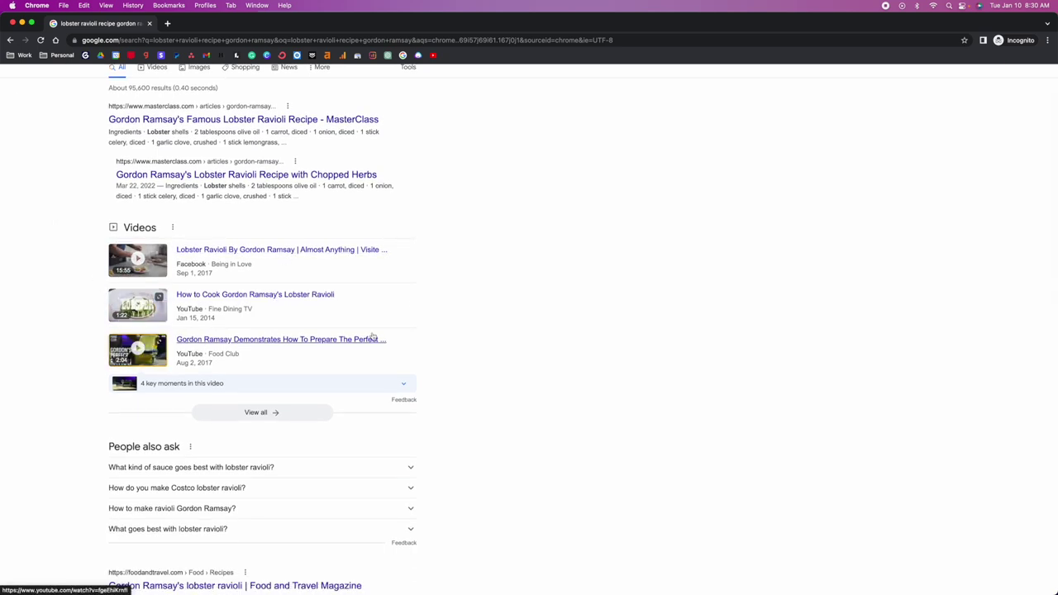
scroll(421, 318, down, 3)
scroll(496, 296, down, 5)
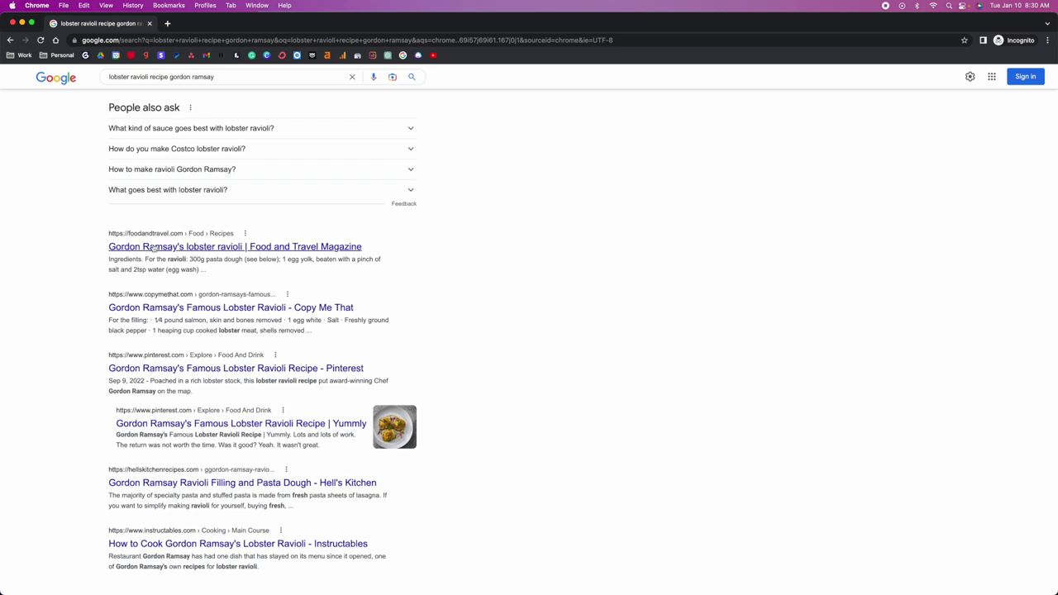
scroll(518, 261, down, 1)
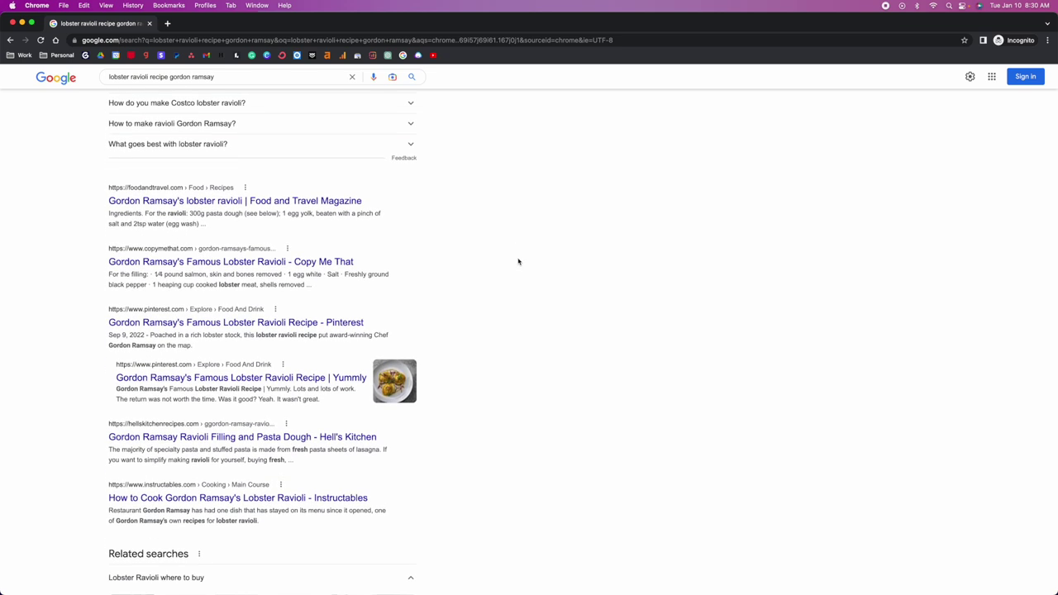
scroll(555, 312, up, 10)
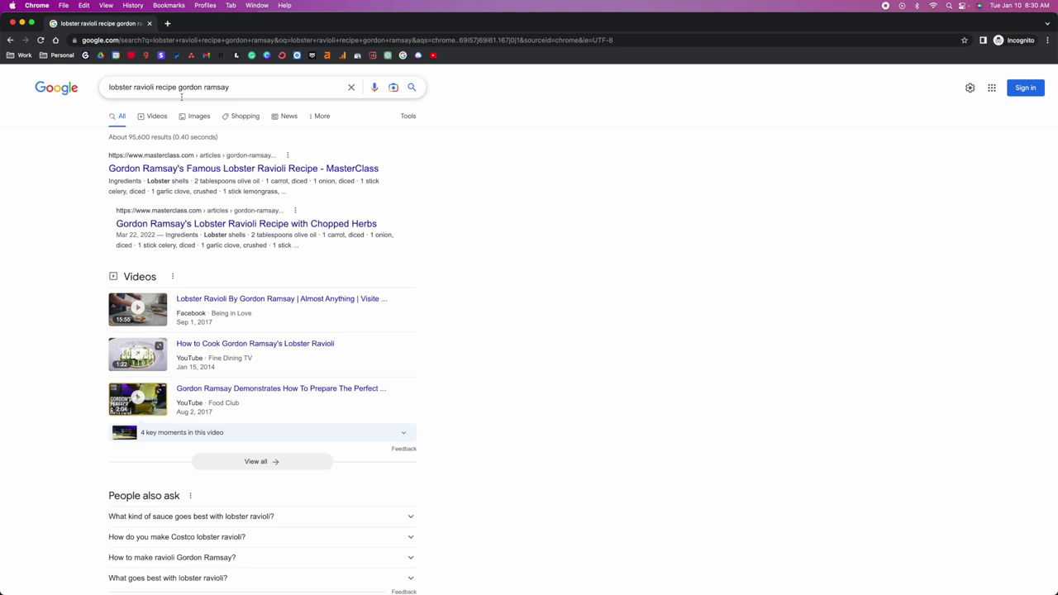
scroll(300, 149, down, 5)
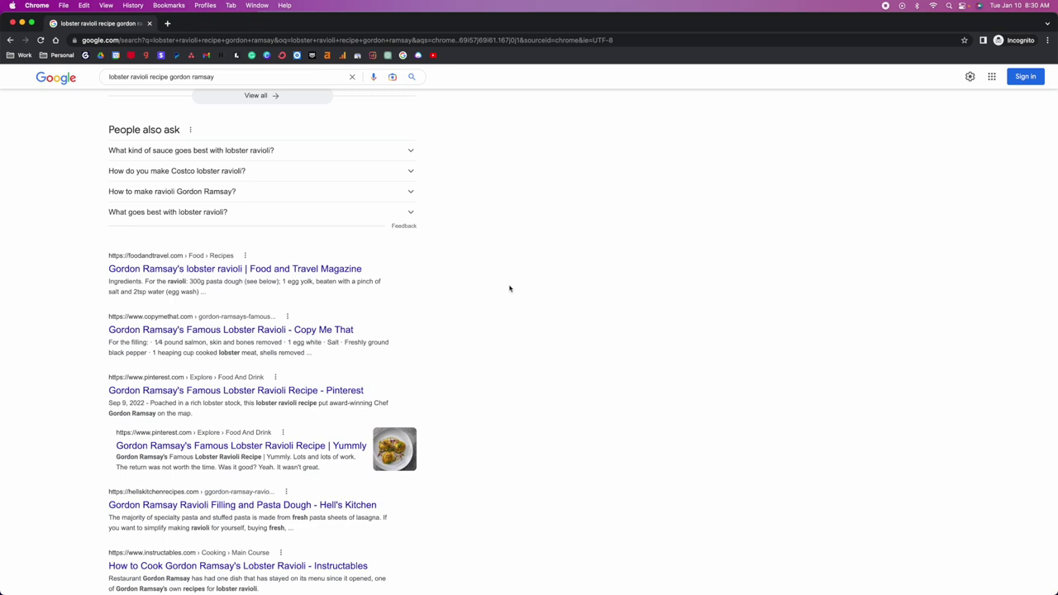
scroll(509, 288, up, 9)
scroll(510, 288, down, 7)
scroll(512, 289, up, 1)
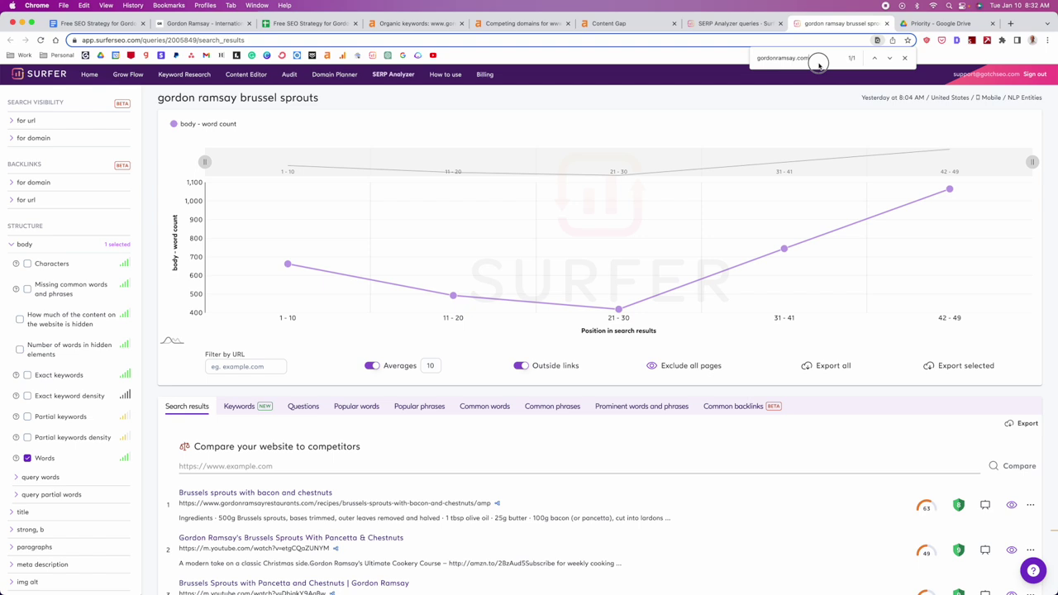
- Search the Surfer SERP analyses of "gordon ramsay brussel sprouts" and "cauliflower steak gordon ramsay" for gordonramsay.com
key(Return)
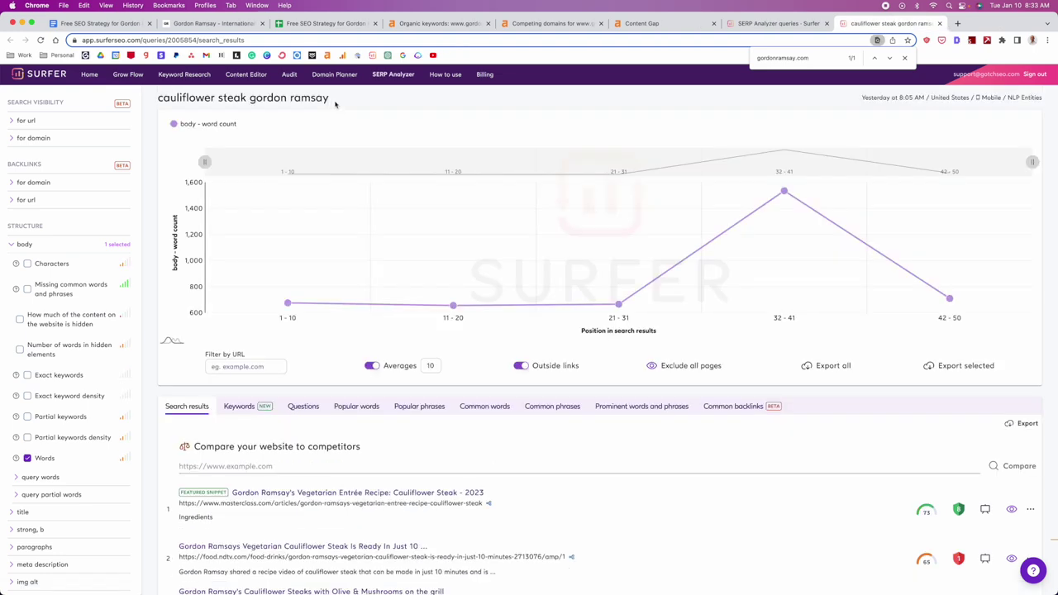
drag(332, 100, 162, 98)
key(Return)
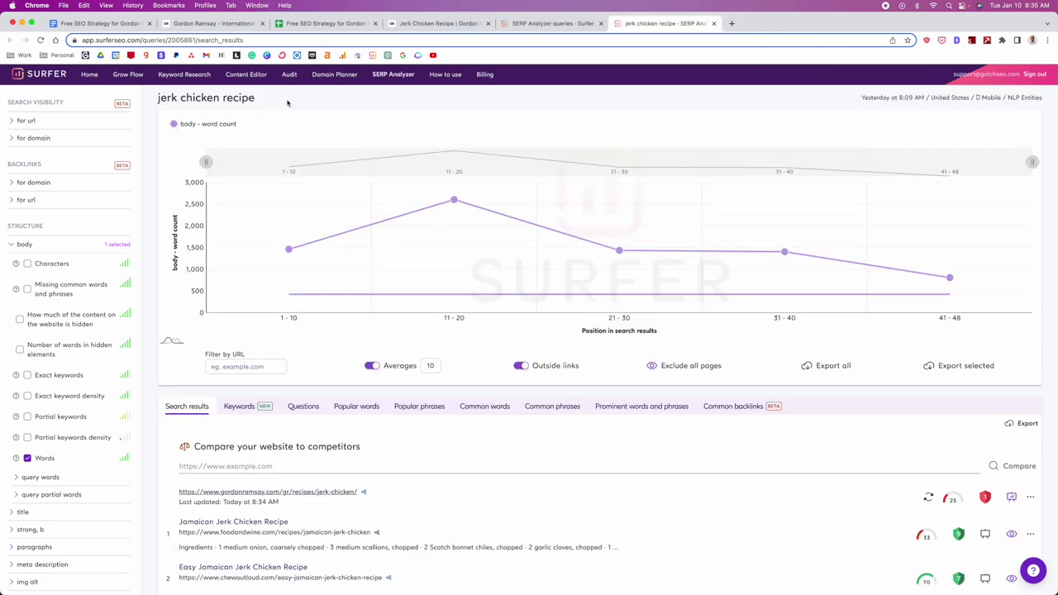
- In the "jerk chicken recipe" SERP analysis, compare the content and domain scores of gordonramsay.com's jerk chicken page with its competitors
drag(157, 100, 284, 100)
click(289, 100)
scroll(422, 279, down, 3)
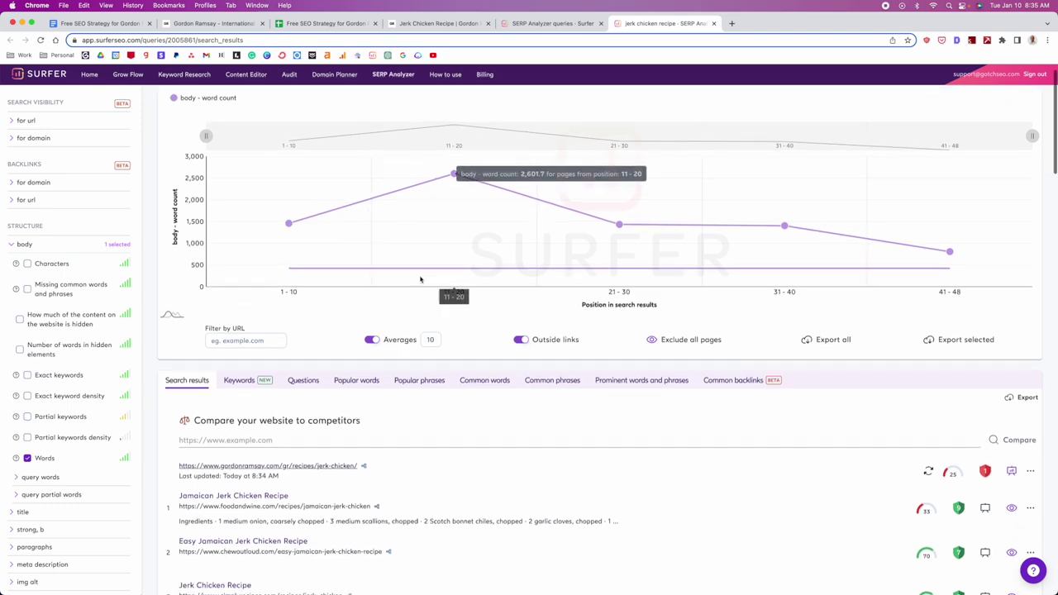
right_click(331, 382)
click(356, 430)
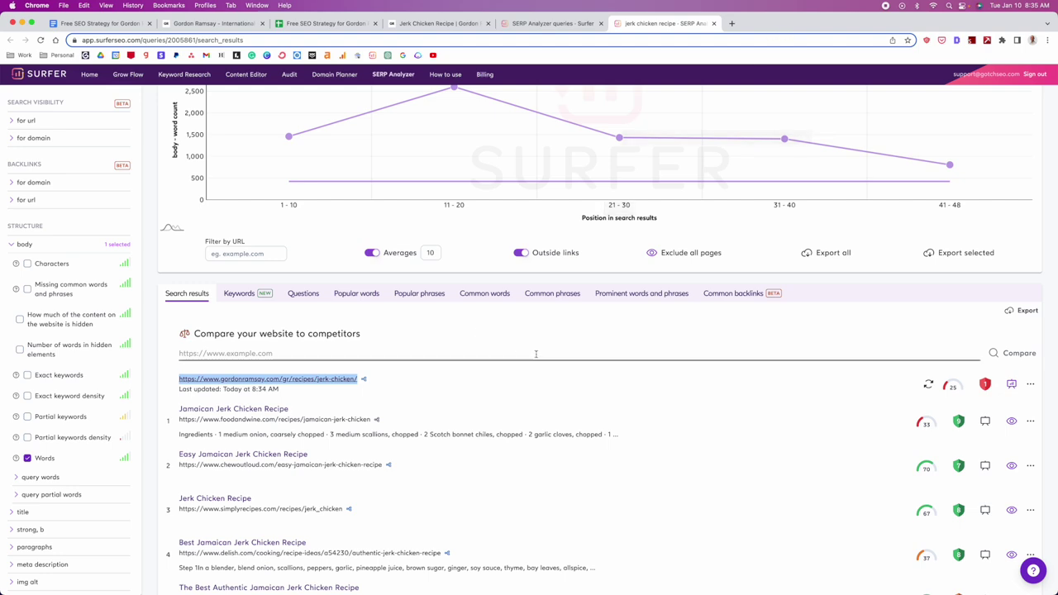
click(539, 385)
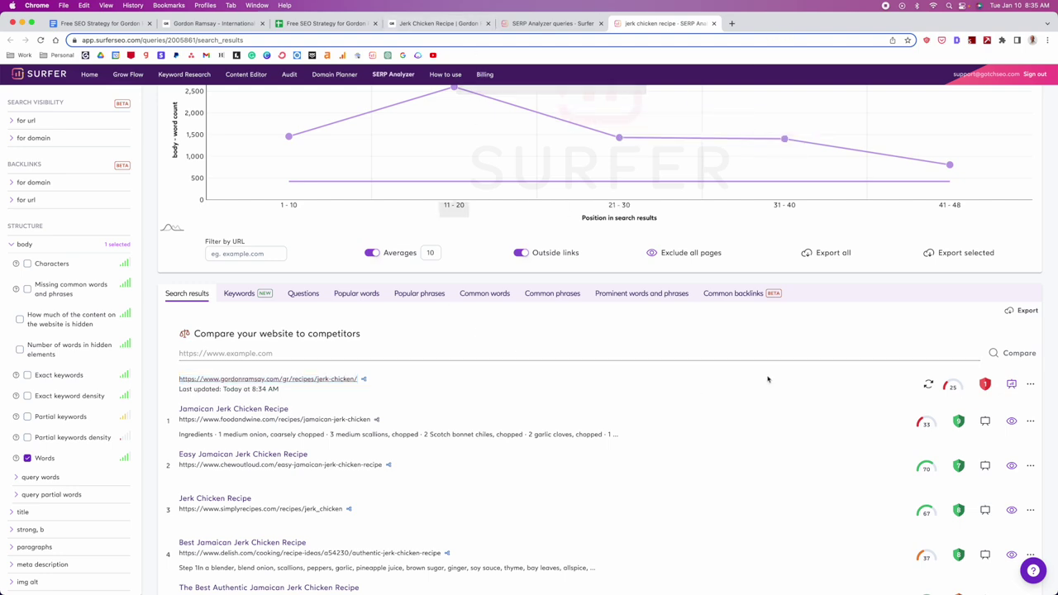
scroll(767, 378, down, 2)
scroll(683, 379, down, 1)
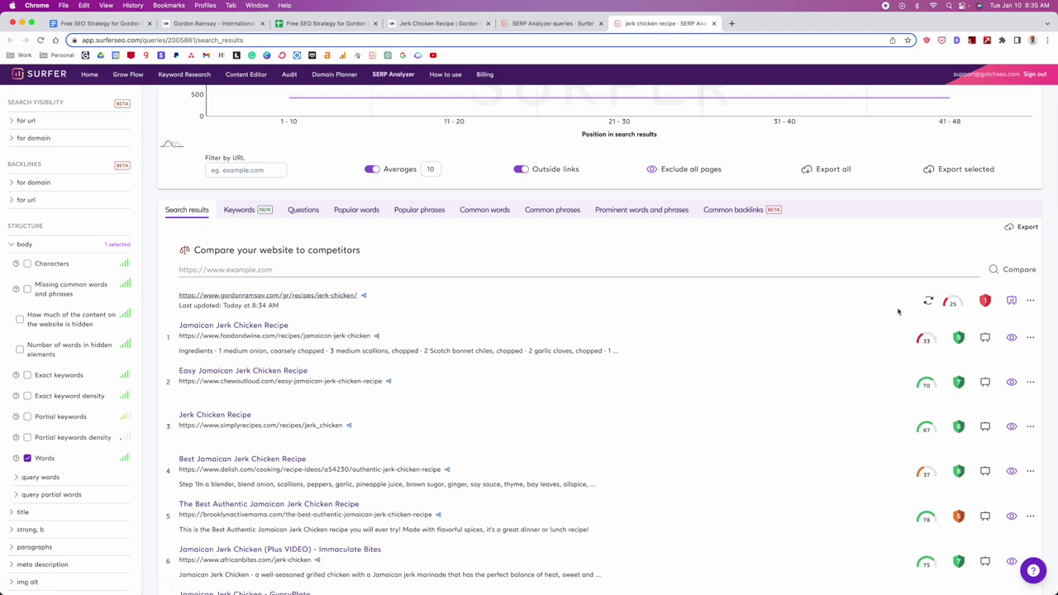
- Move the Jerk Chicken recipe page after the SERP analysis among the open pages and show its on-page SEO overview
click(447, 25)
drag(447, 25, 690, 28)
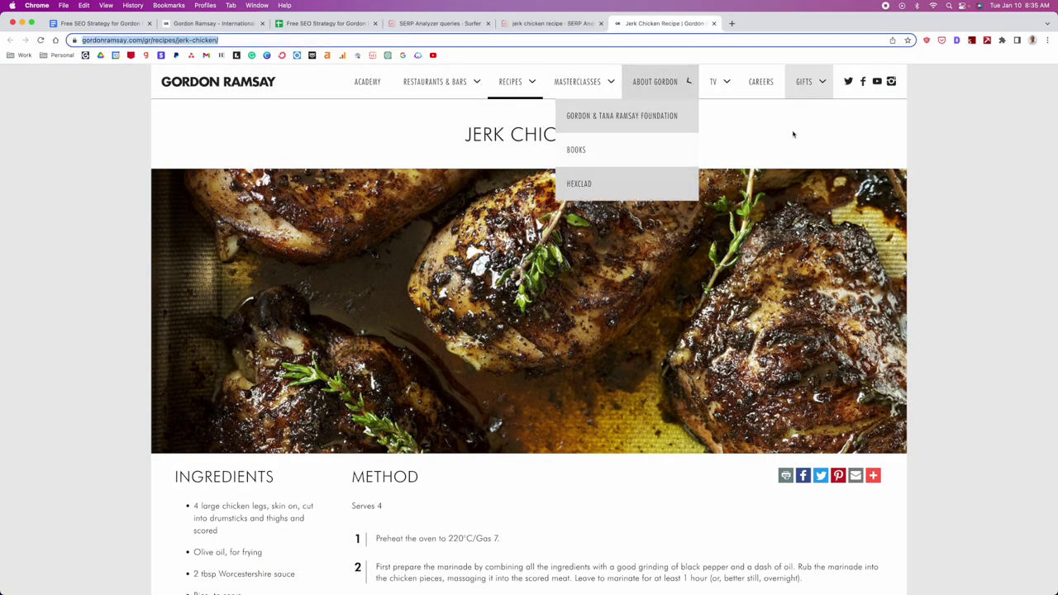
click(958, 40)
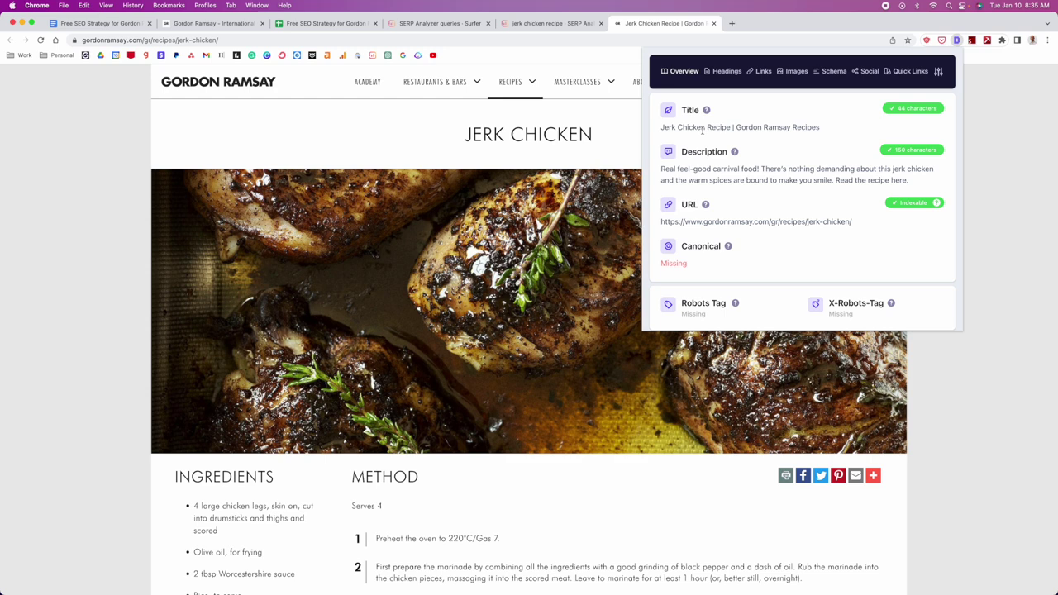
- Check the jerk chicken page's title and meta description for use of the target keyword
drag(660, 129, 727, 127)
click(729, 127)
drag(905, 180, 659, 174)
click(732, 171)
drag(893, 168, 936, 169)
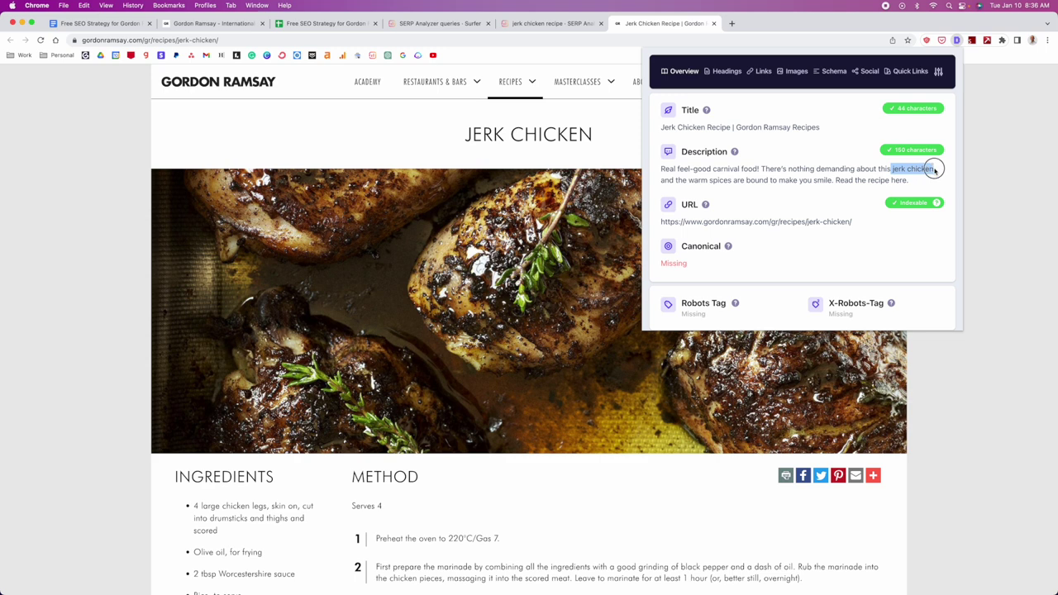
click(881, 181)
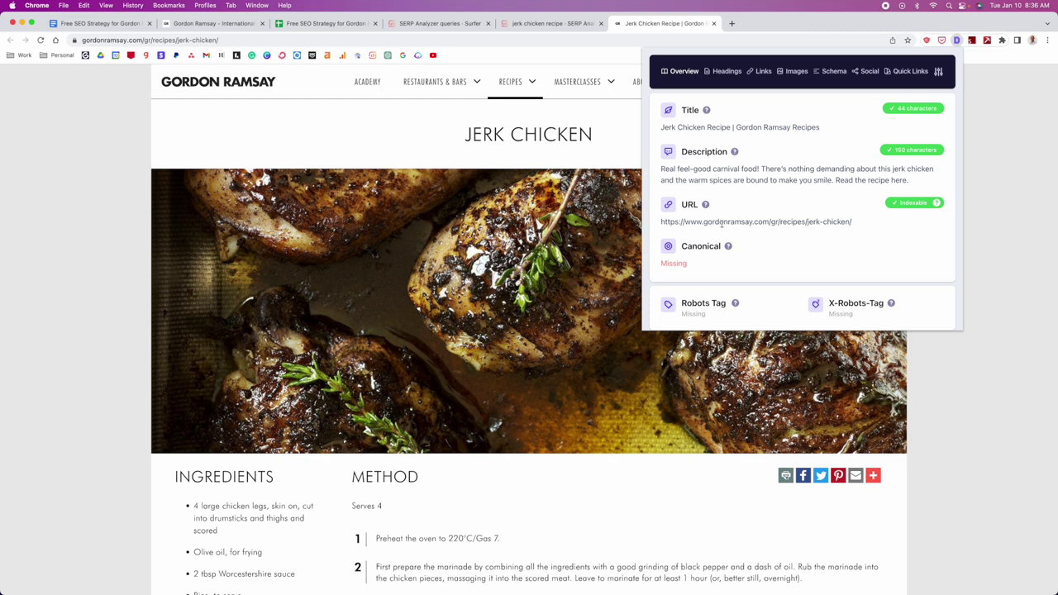
- Check the jerk chicken page's URL for the target keyword and examine the remaining details of its on-page SEO overview
double_click(791, 221)
click(835, 221)
scroll(821, 221, down, 5)
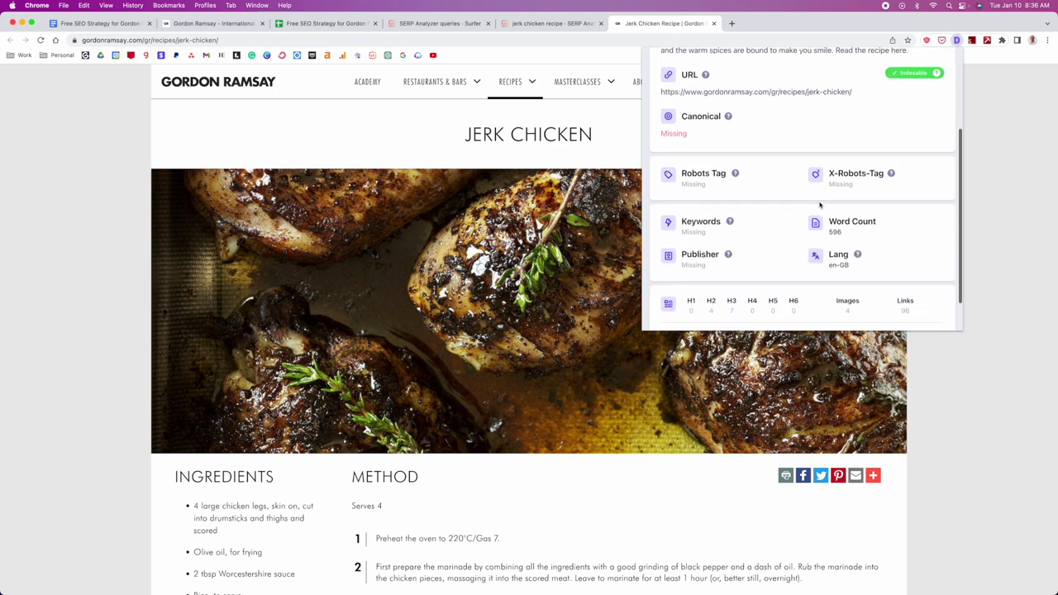
scroll(820, 205, up, 5)
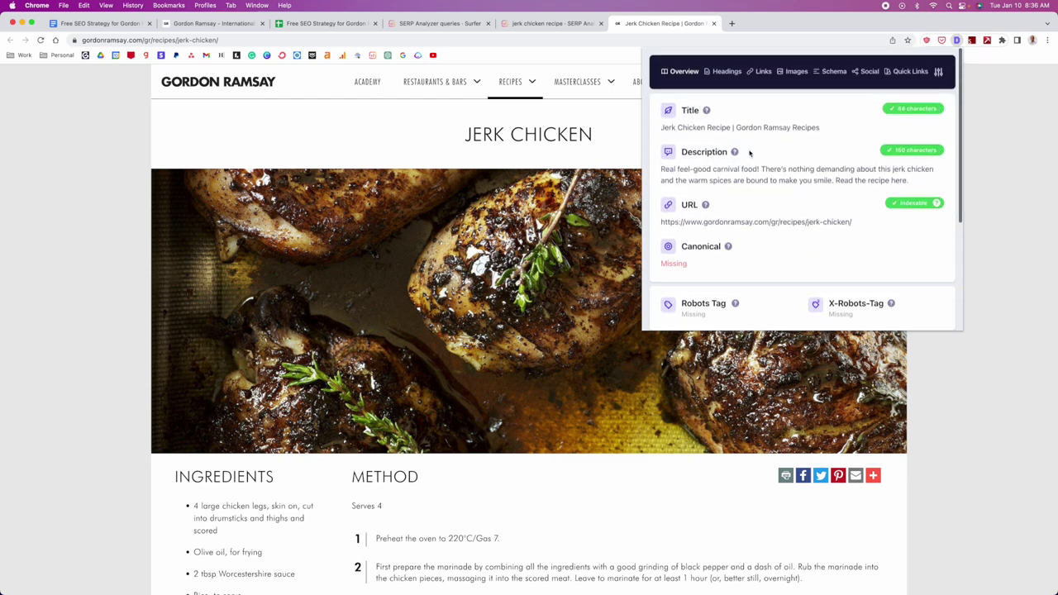
- Review the jerk chicken page's heading structure and locate its Jerk Chicken heading on the page itself
click(728, 71)
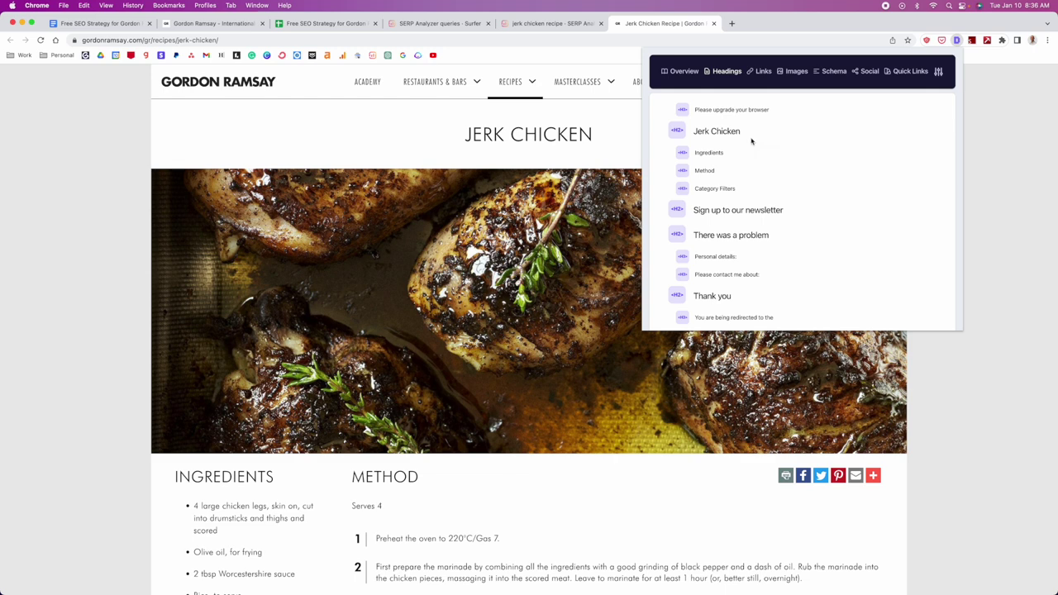
click(495, 143)
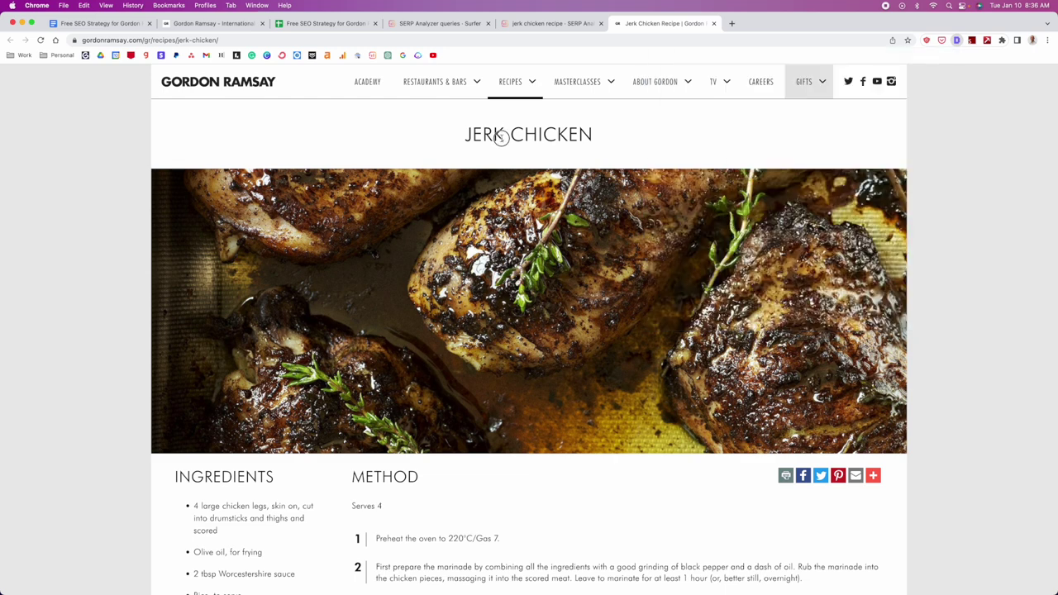
drag(460, 135, 594, 136)
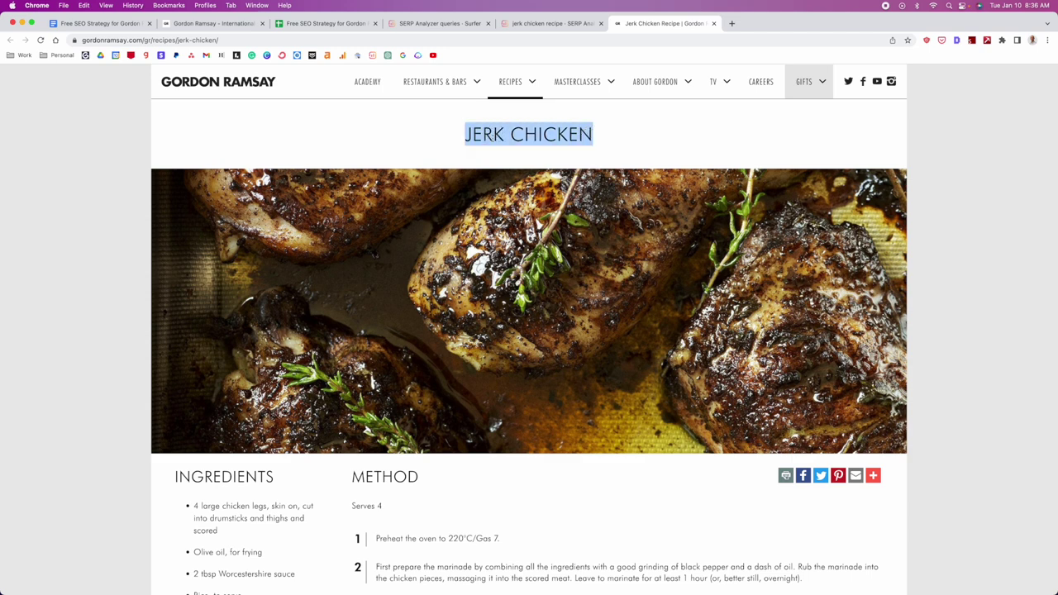
click(477, 138)
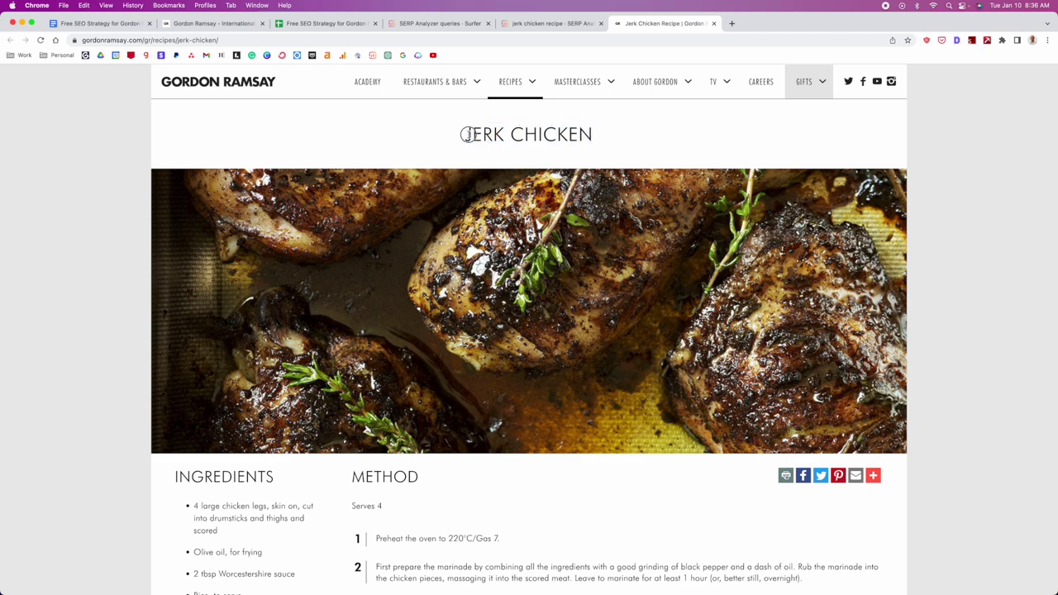
- Inspect the Jerk Chicken heading in the page's code and change its tag to h1
right_click(480, 134)
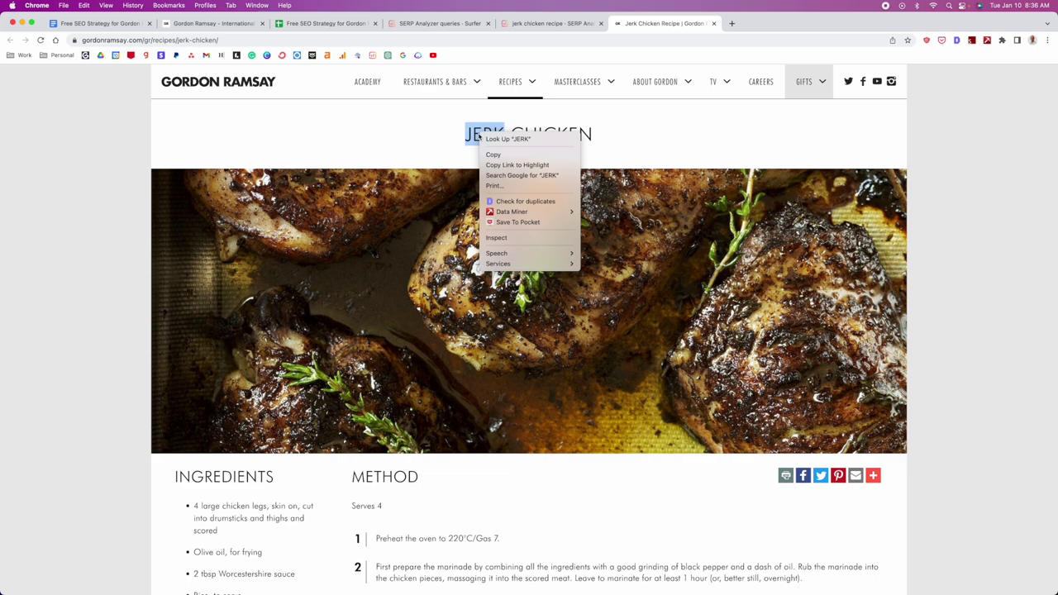
click(519, 239)
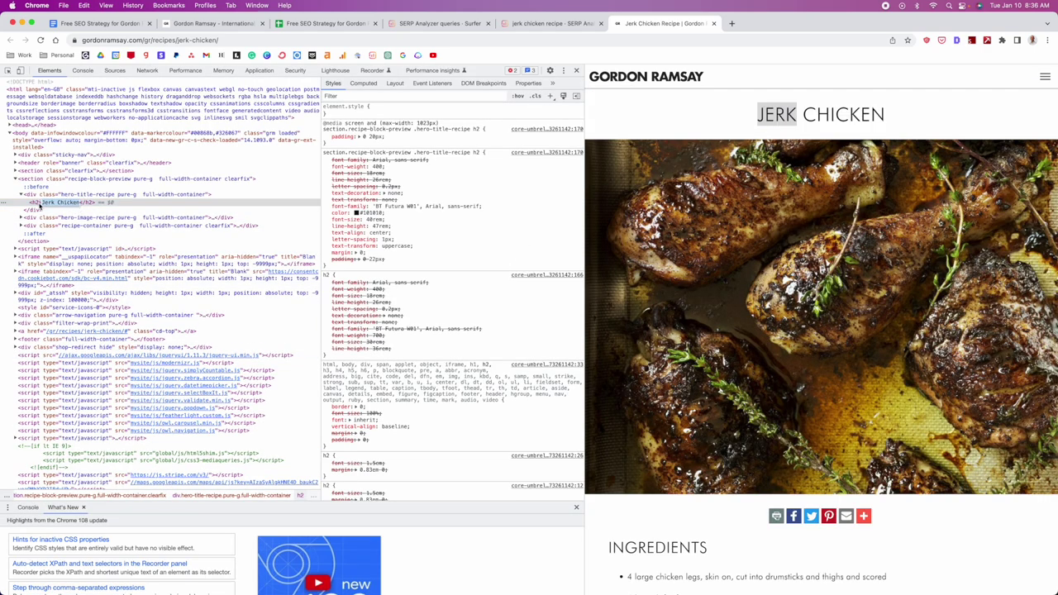
click(38, 203)
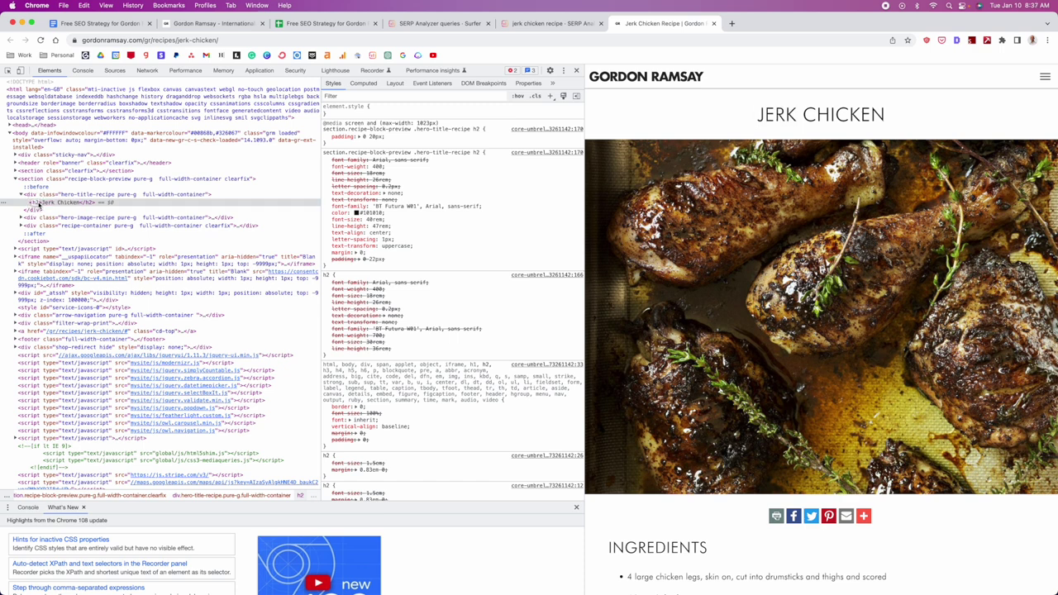
double_click(40, 202)
text(h1)
key(Return)
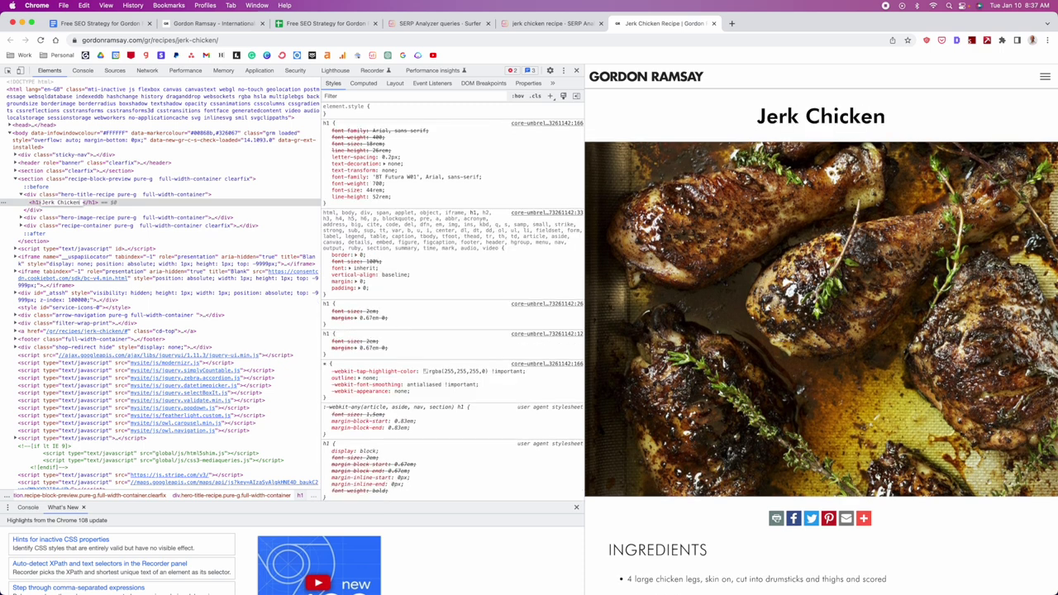
- Extend the h1 heading's text to "Jerk Chicken Recipe" and close the developer tools
text(Recipe)
key(Return)
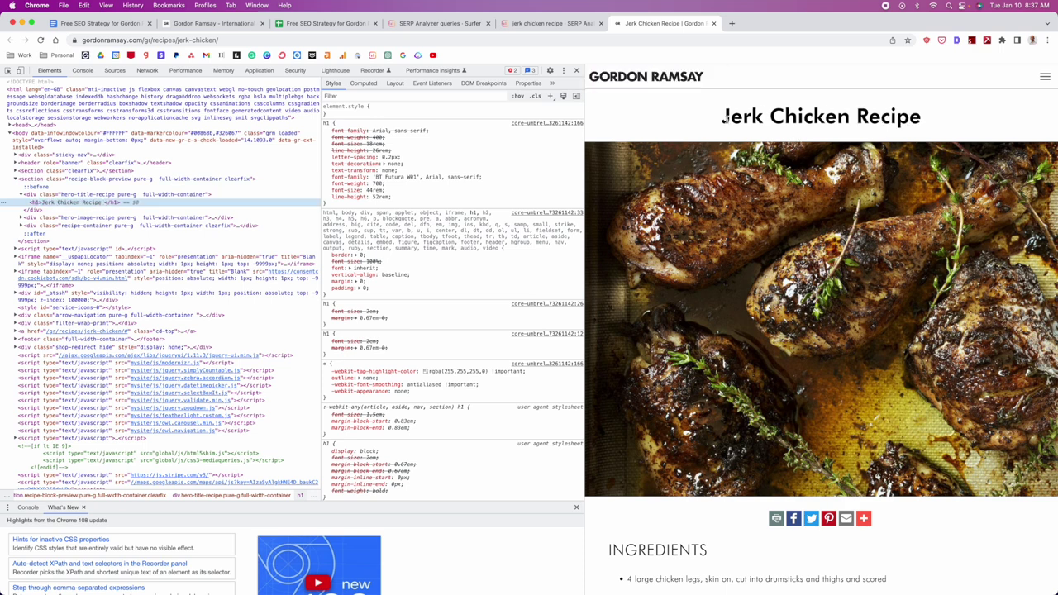
drag(721, 115, 933, 123)
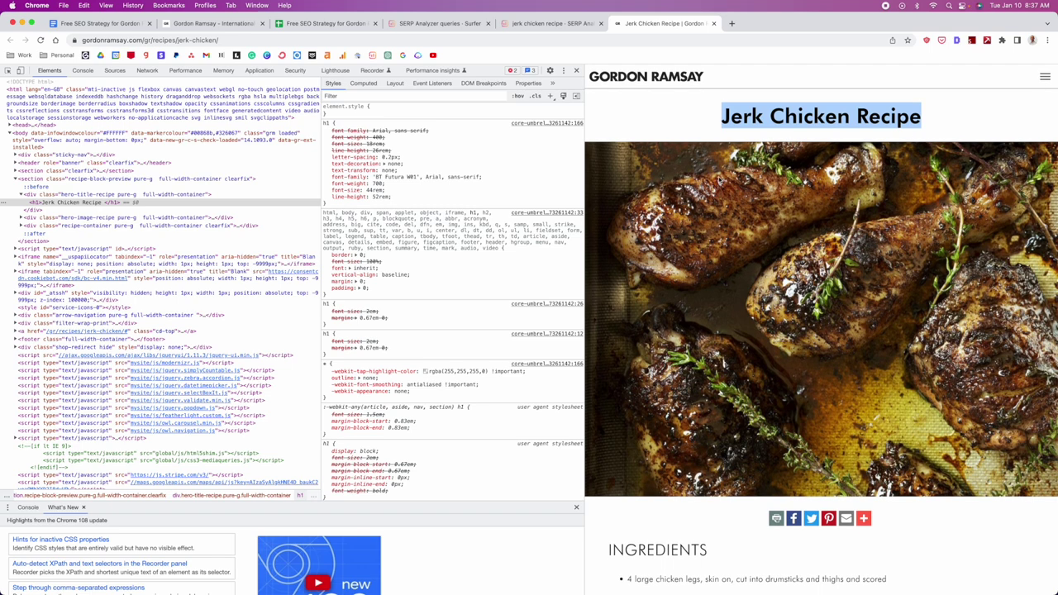
click(707, 132)
click(577, 71)
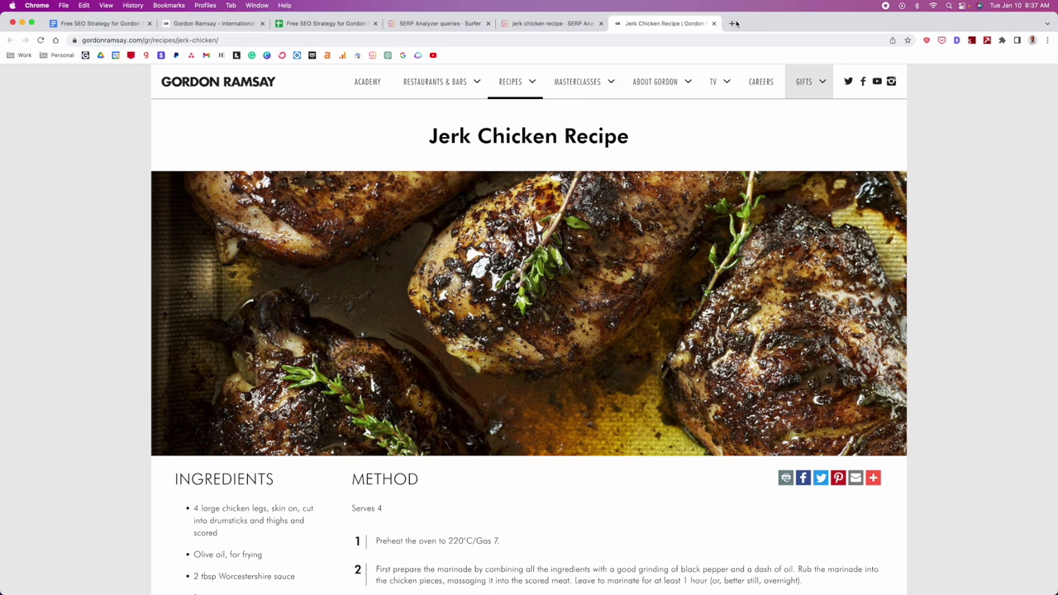
- Search the page for the phrase "Jerk Chicken Recipe" taken from the edited heading
scroll(542, 182, down, 1)
drag(641, 132, 426, 132)
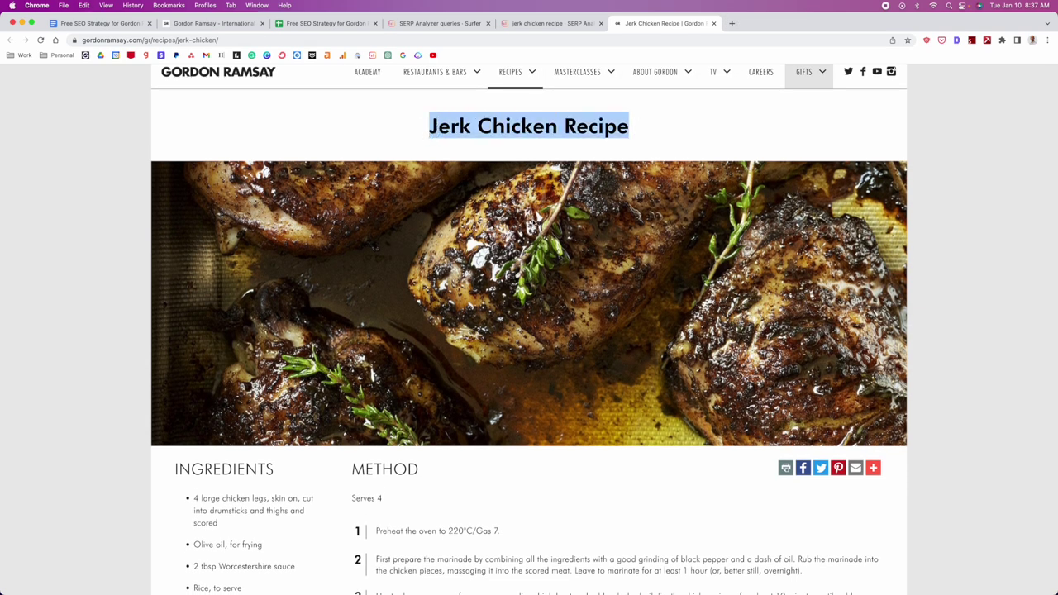
scroll(584, 319, down, 1)
scroll(744, 145, up, 1)
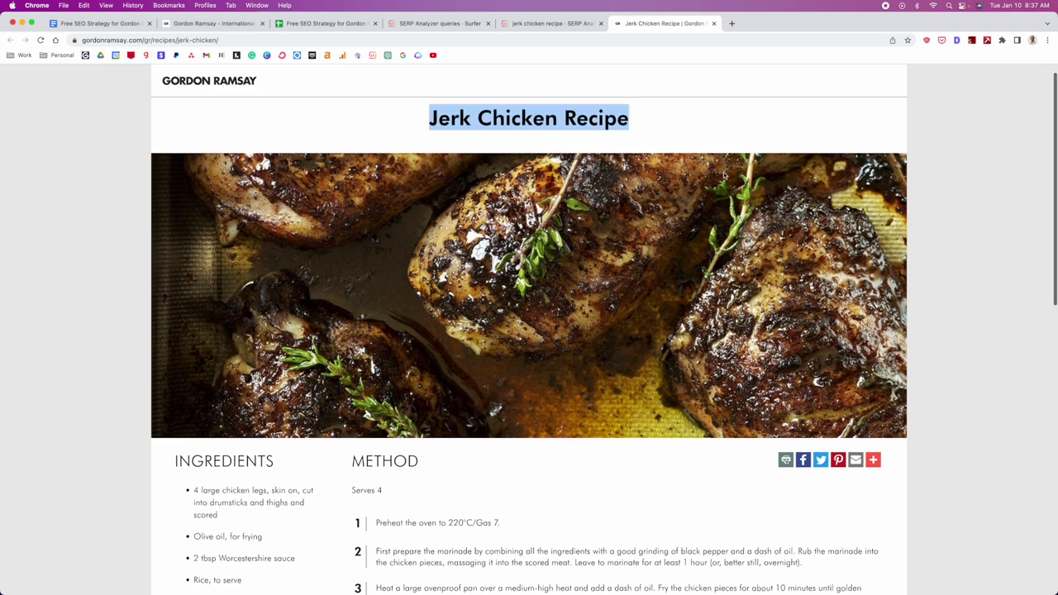
key(super+f)
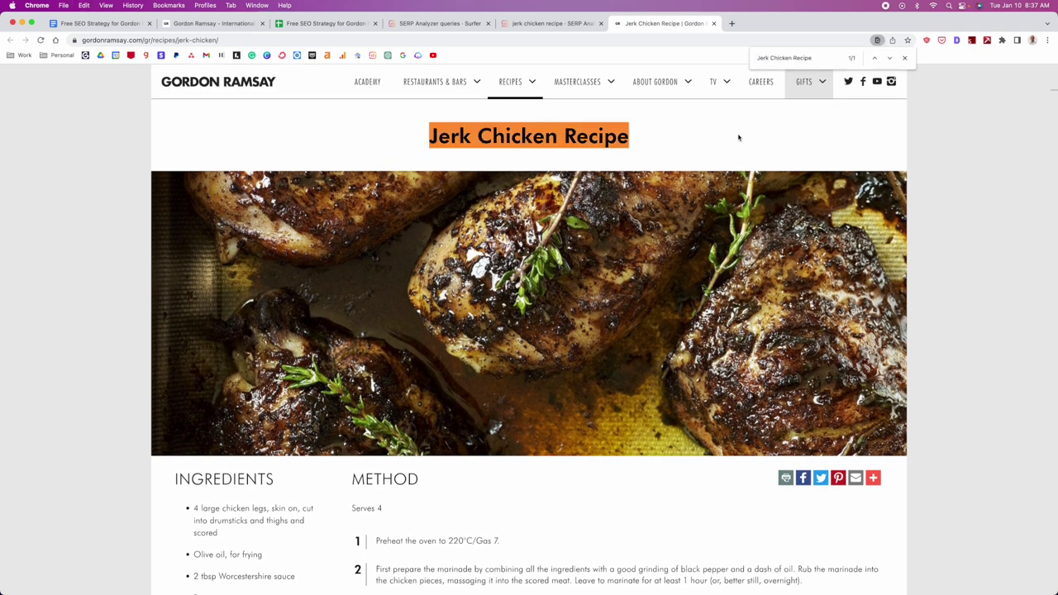
scroll(555, 173, down, 1)
scroll(571, 166, up, 1)
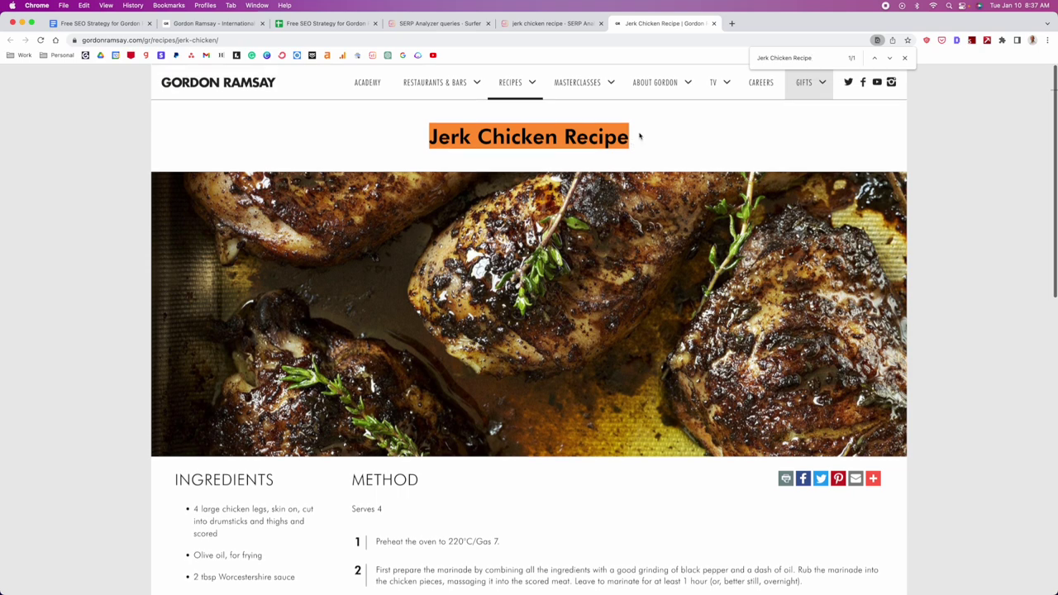
- Examine the recipe page's ingredients and method for use of the target keyword
scroll(587, 212, down, 2)
scroll(587, 213, down, 7)
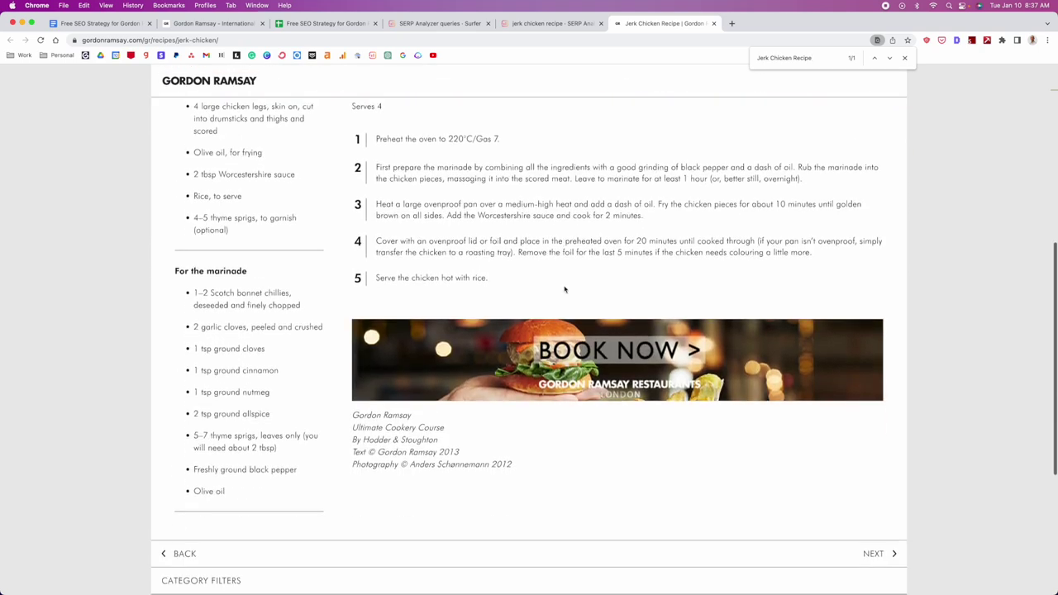
scroll(562, 286, up, 5)
scroll(544, 292, up, 5)
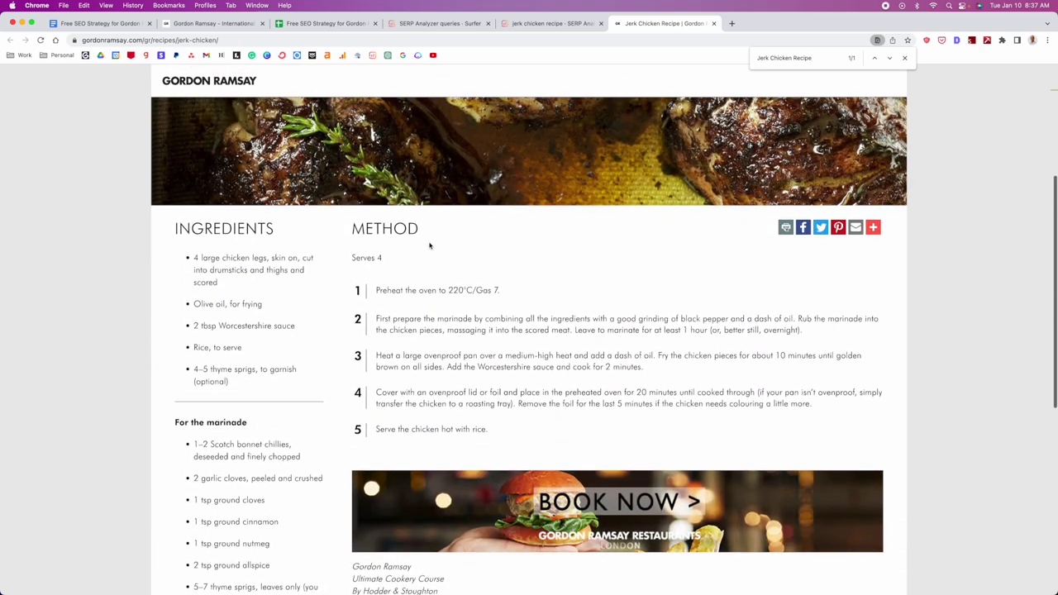
scroll(446, 249, up, 1)
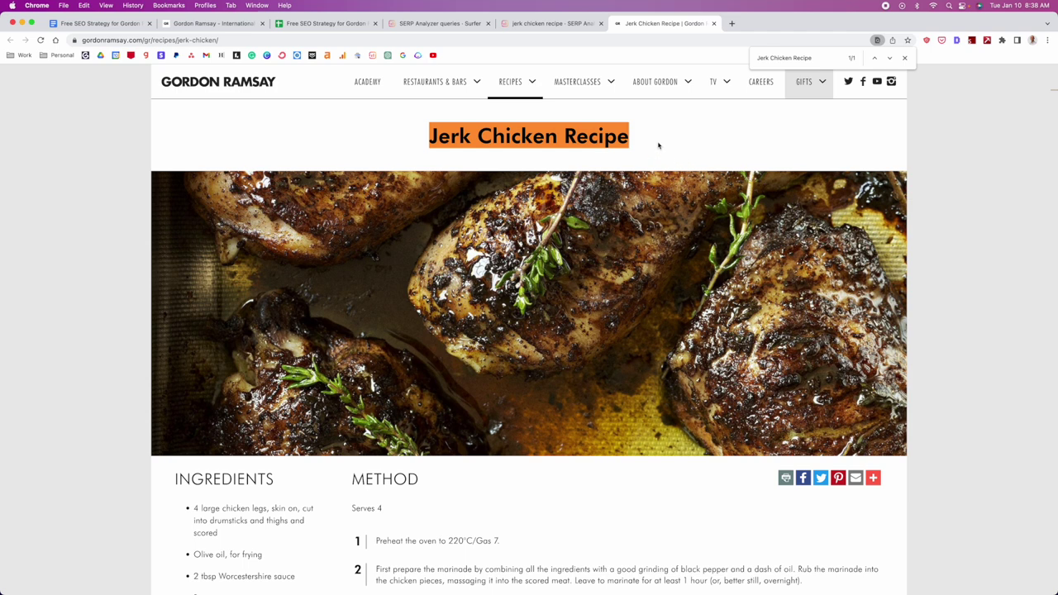
- Open the Surfer Audit of gordonramsay.com's jerk chicken page from the SERP analysis and review its True Density term suggestions
click(557, 23)
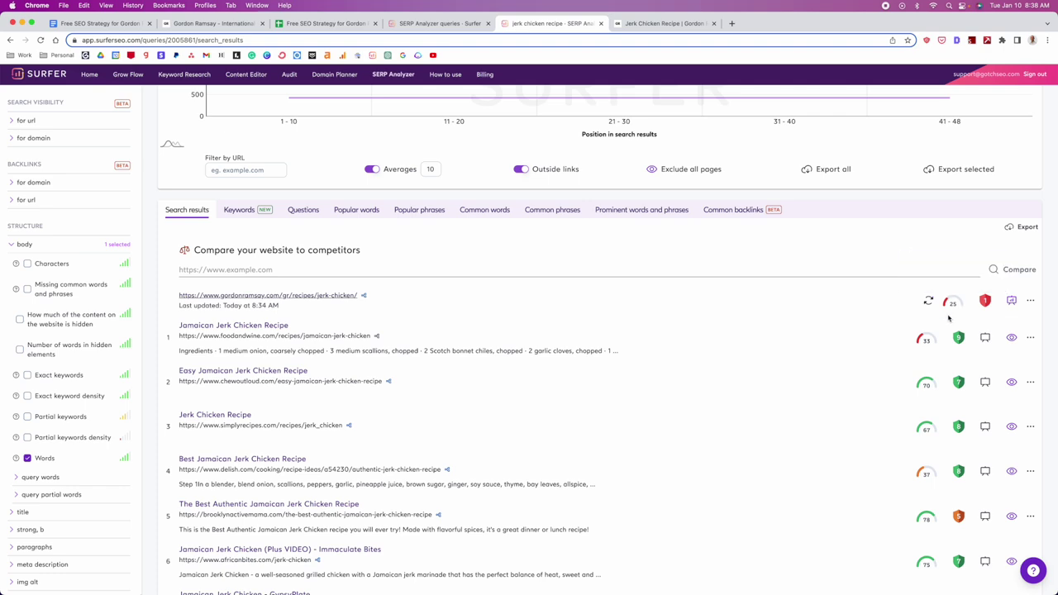
click(1030, 300)
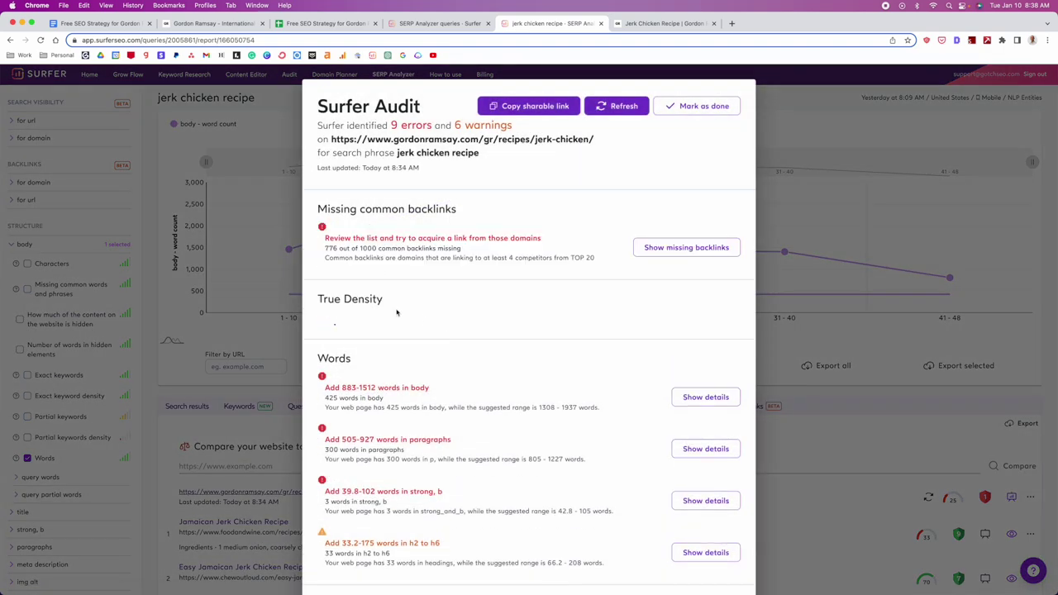
scroll(324, 281, down, 3)
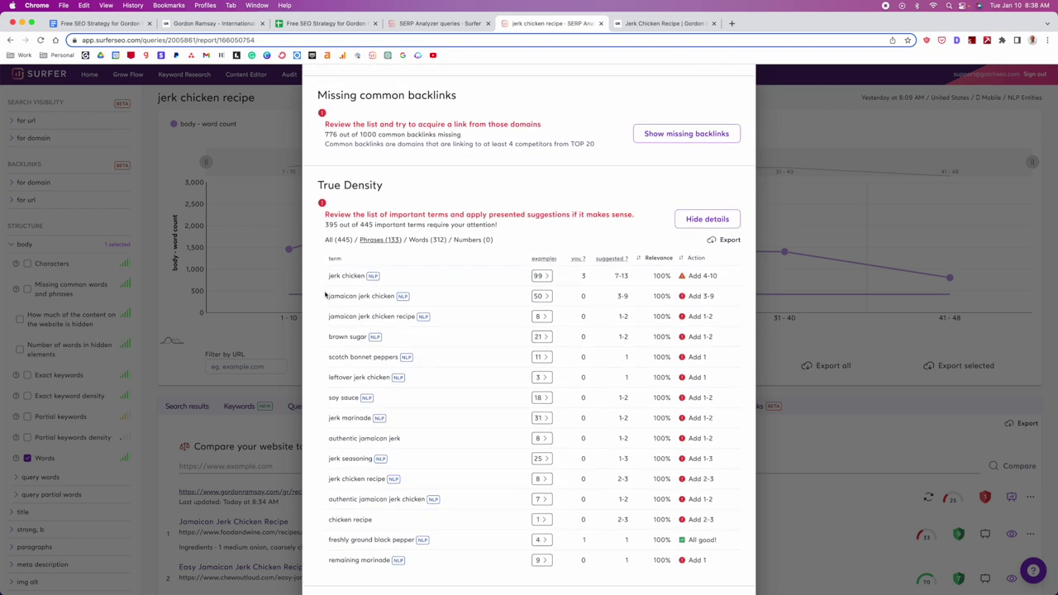
scroll(325, 295, down, 7)
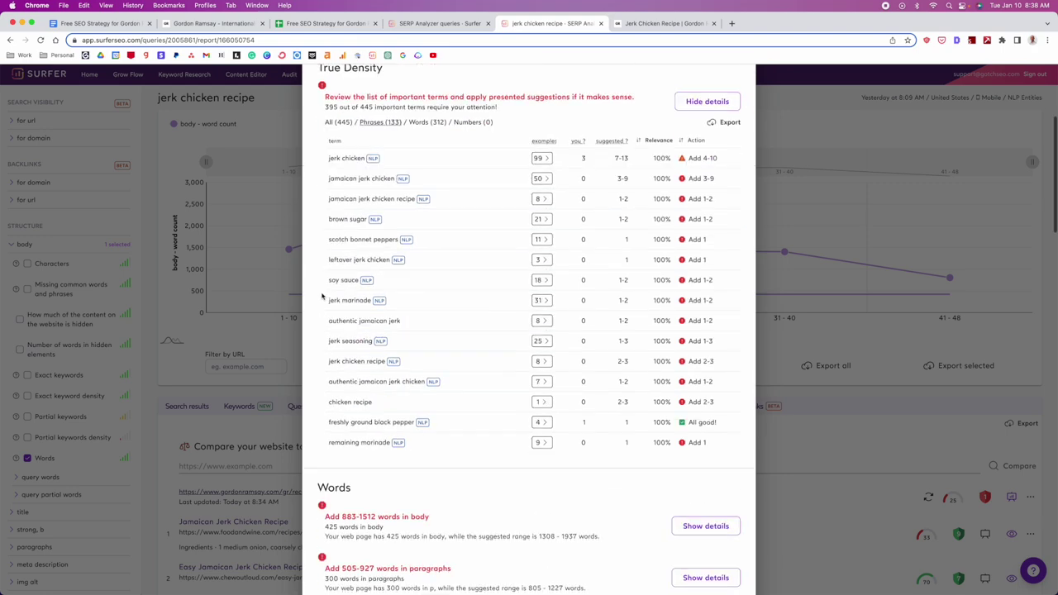
scroll(579, 297, up, 7)
scroll(613, 266, down, 10)
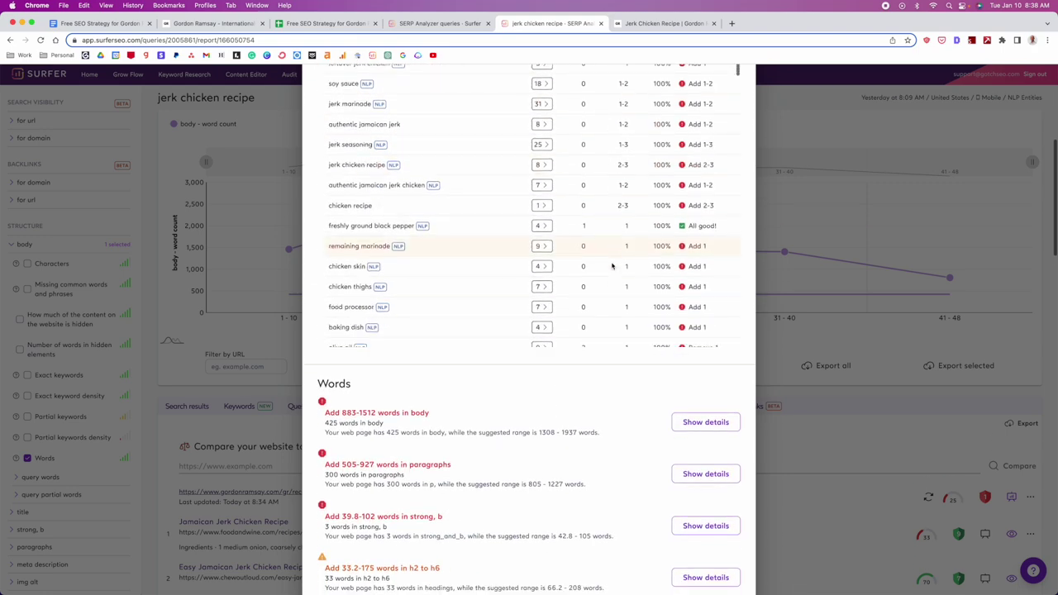
scroll(517, 386, down, 4)
scroll(516, 387, up, 3)
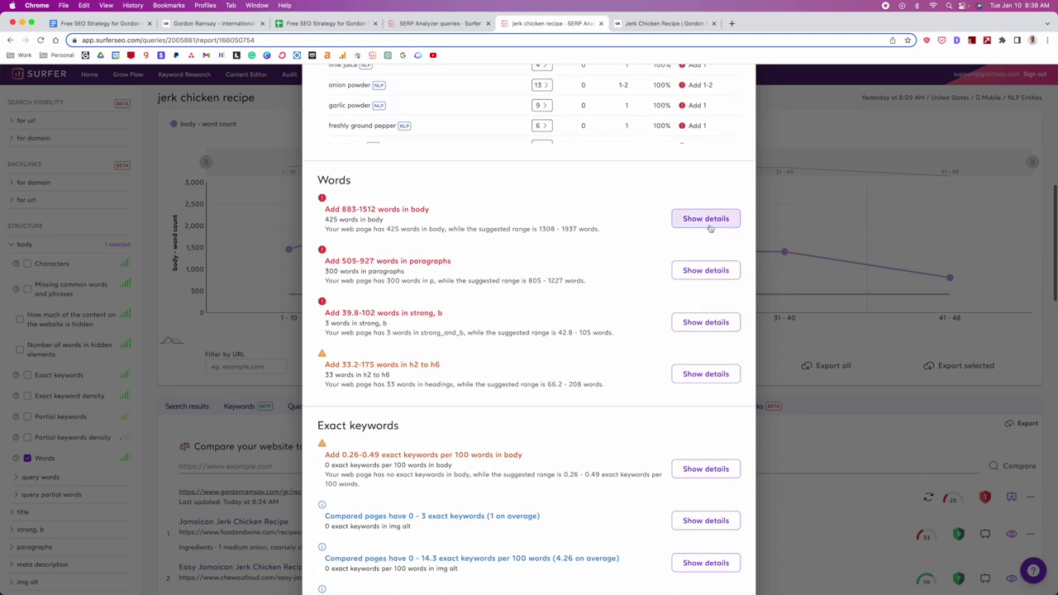
- Compare the page's body word count with its competitors and the suggested range in the audit
click(706, 219)
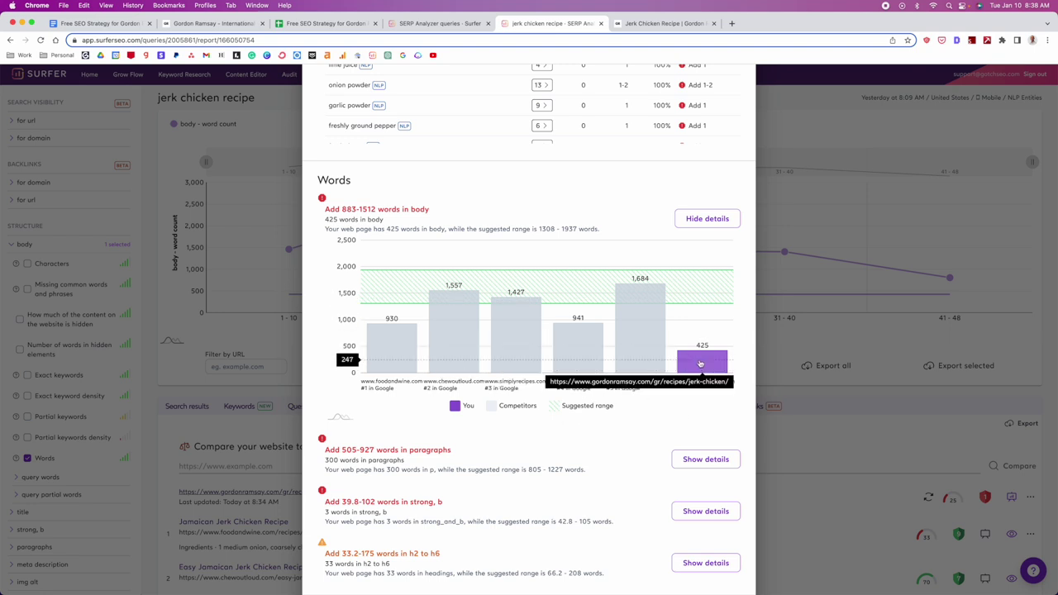
double_click(547, 229)
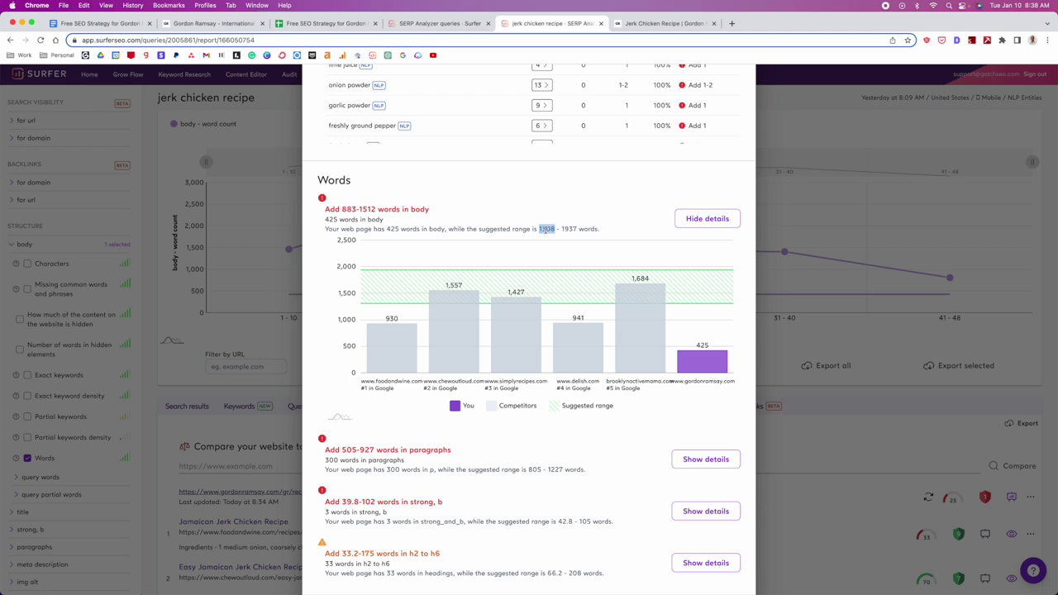
scroll(329, 270, down, 1)
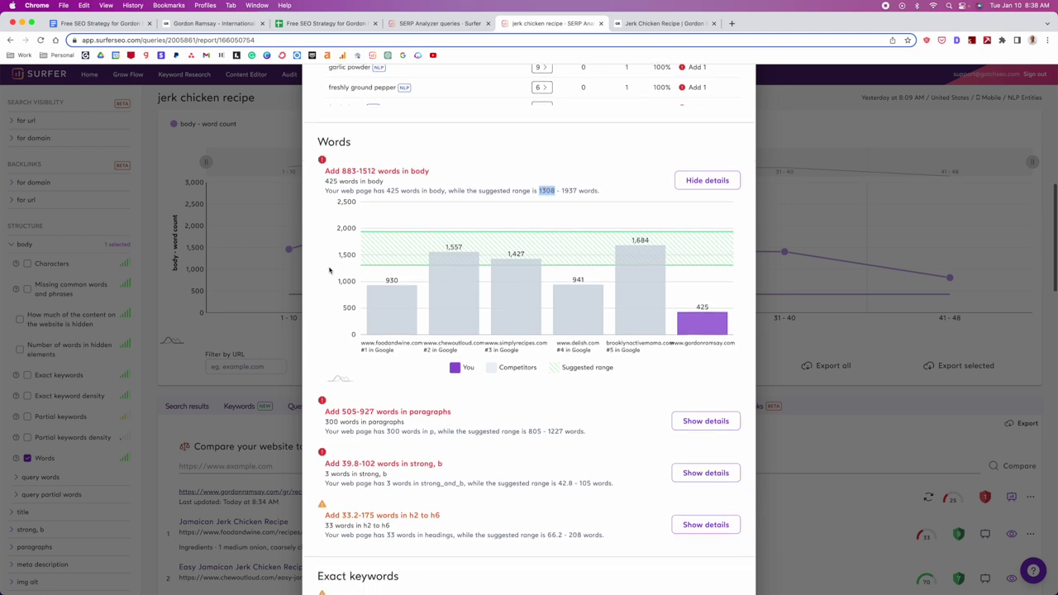
click(573, 405)
- Review the audit's remaining word, keyword, structure and character recommendations, and compare the page's time to first byte with competitors
scroll(578, 403, down, 4)
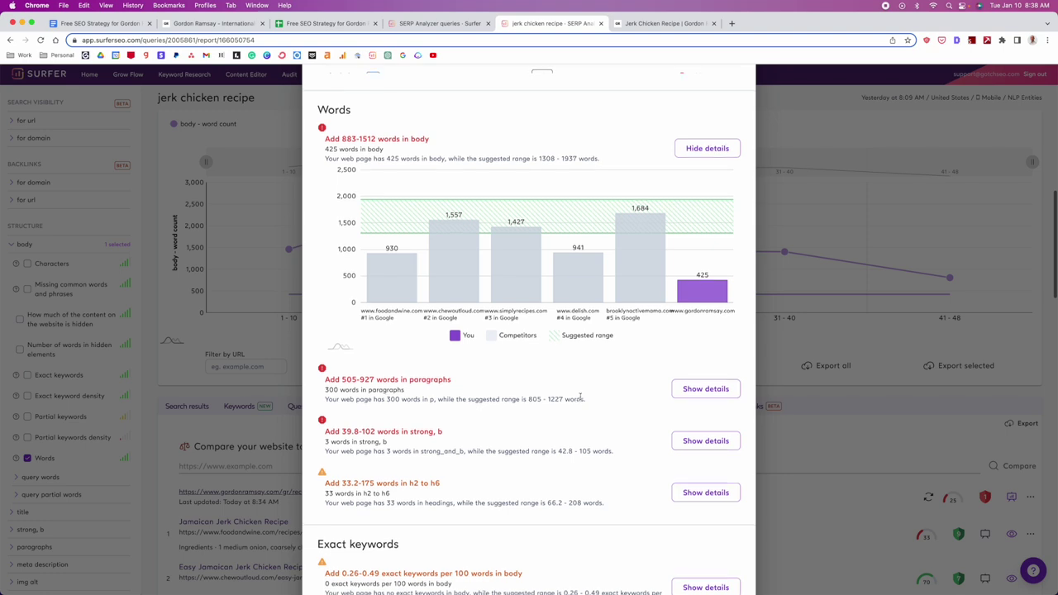
scroll(591, 399, down, 1)
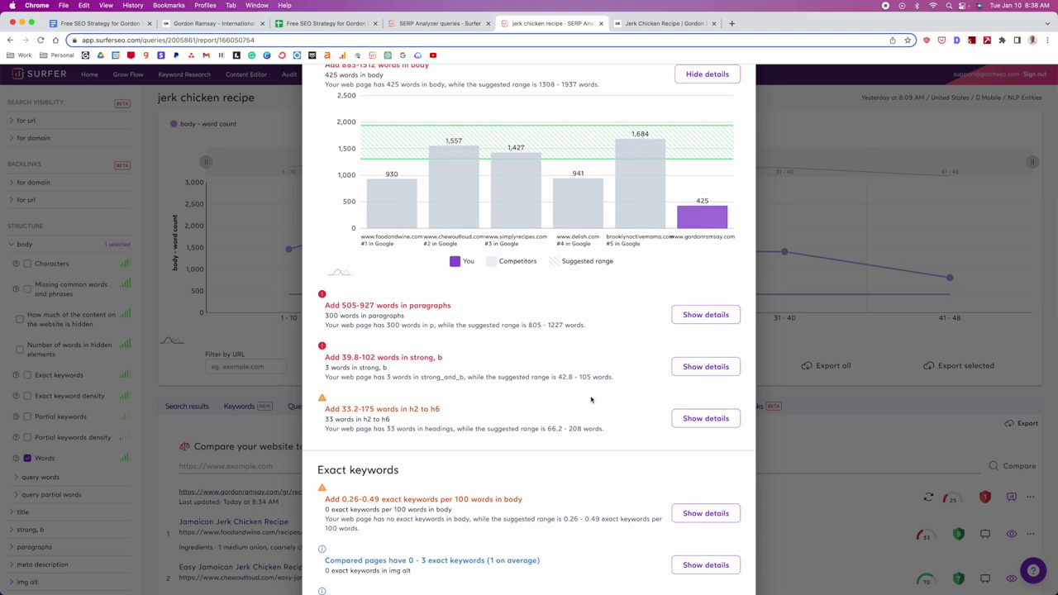
scroll(591, 399, down, 15)
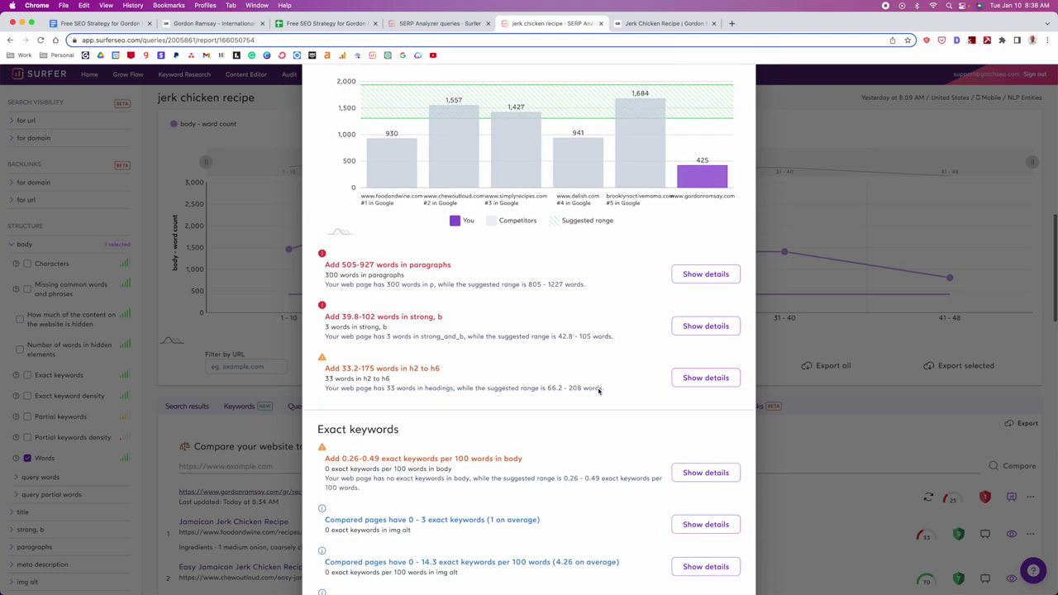
scroll(608, 382, down, 19)
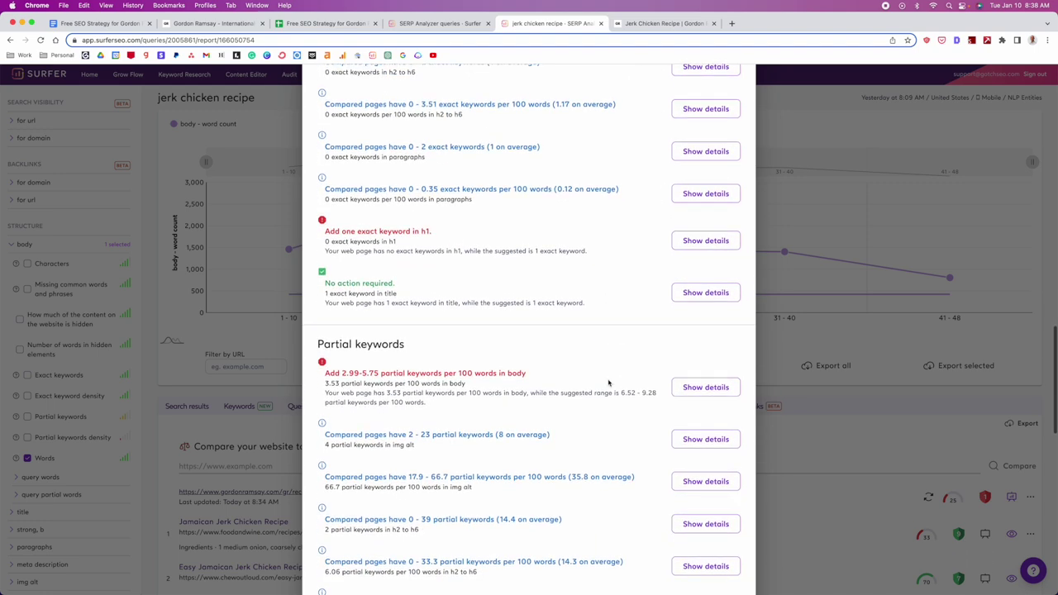
scroll(611, 382, down, 7)
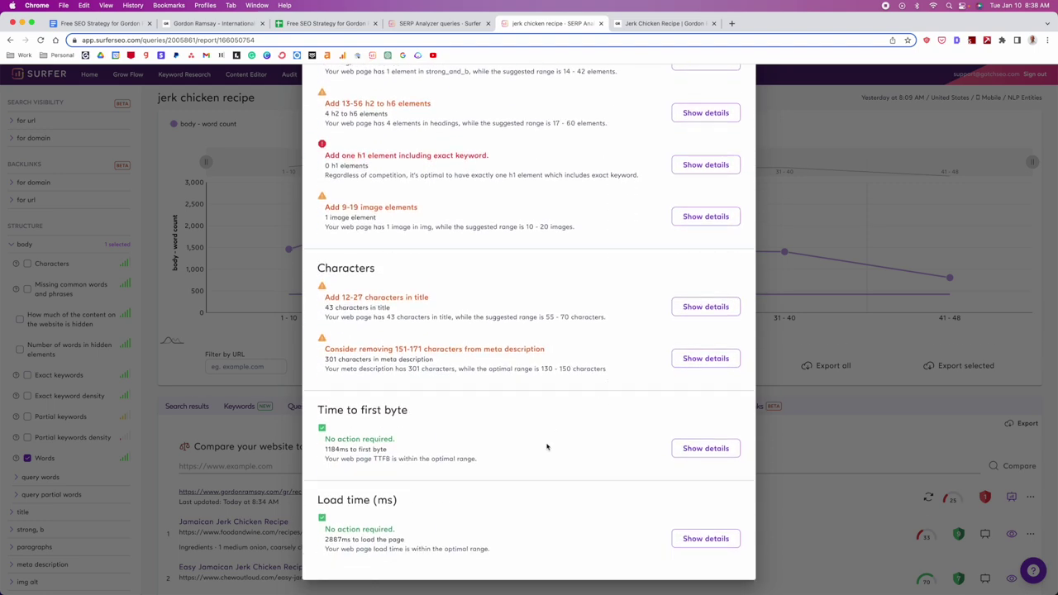
click(706, 449)
scroll(633, 422, down, 6)
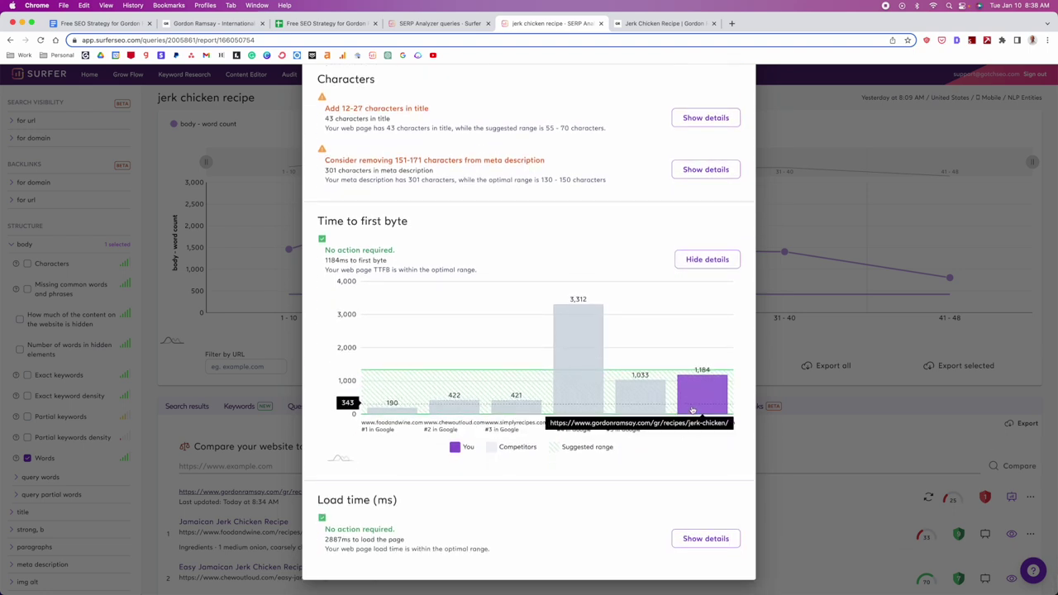
- Compare the jerk chicken page's load time with its competitors in the audit
click(691, 549)
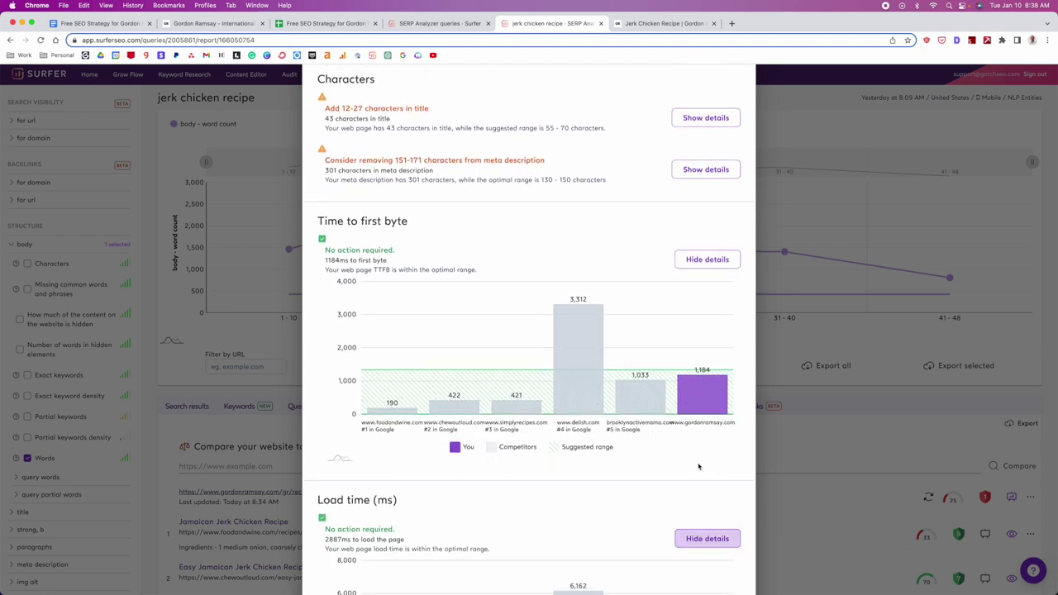
scroll(686, 446, down, 5)
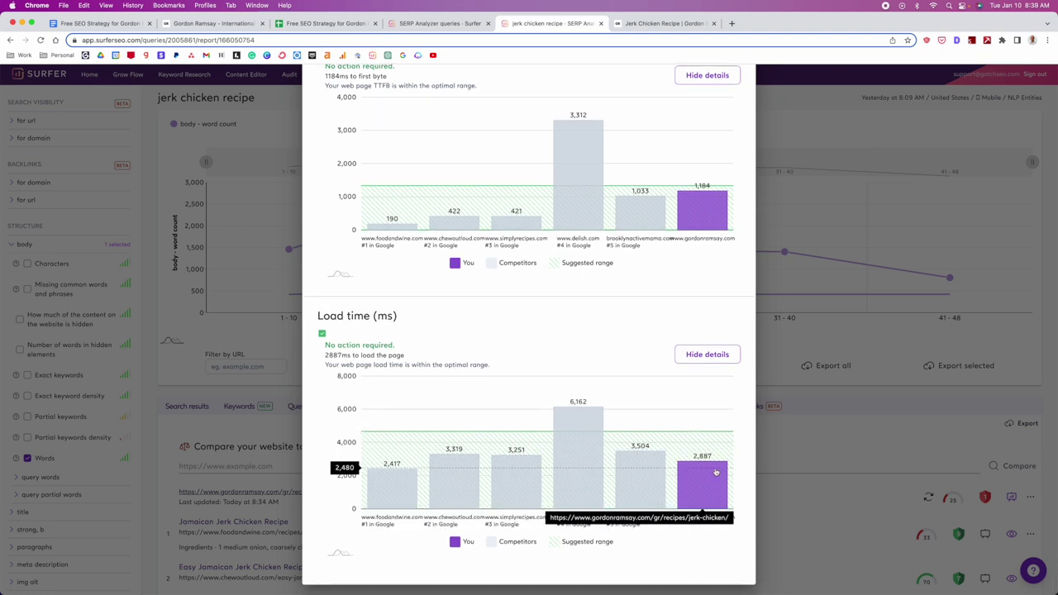
scroll(666, 482, up, 4)
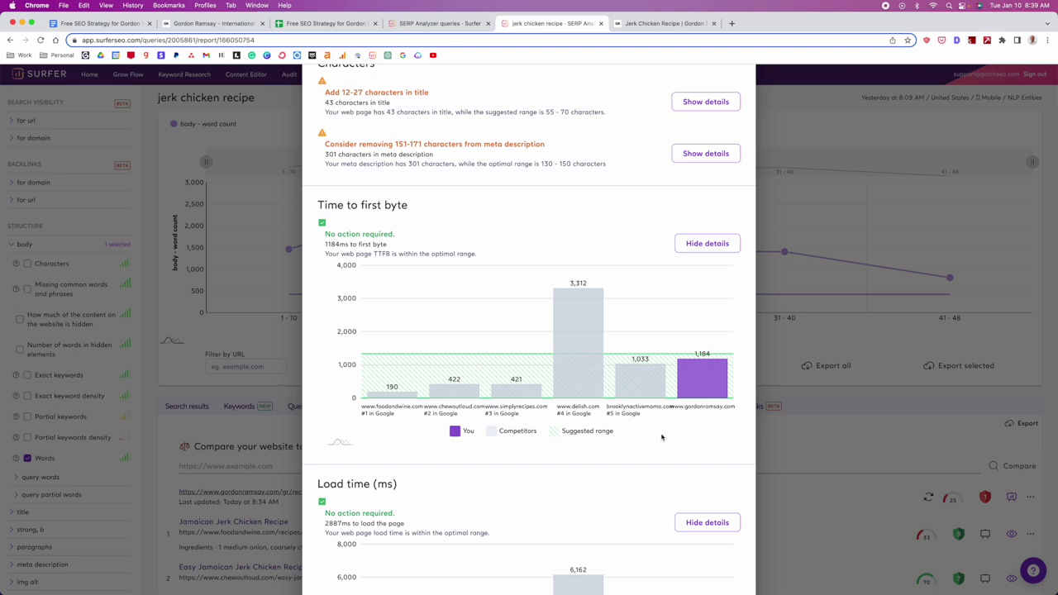
- Return to the audit's True Density phrase suggestions and its missing common backlinks summary for the jerk chicken page
scroll(610, 422, up, 15)
scroll(610, 421, up, 7)
scroll(610, 418, up, 20)
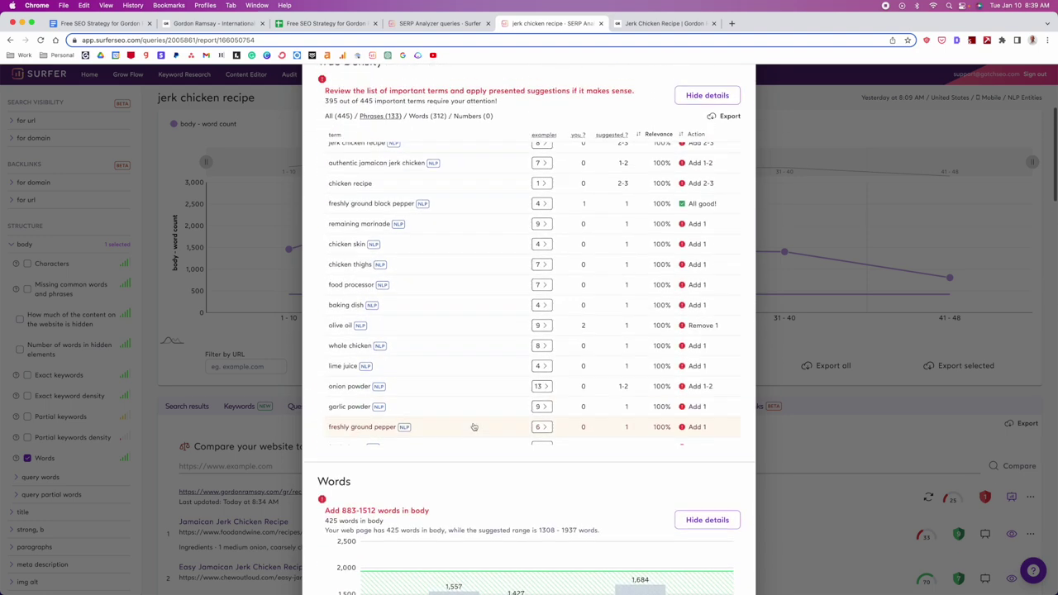
scroll(475, 427, up, 7)
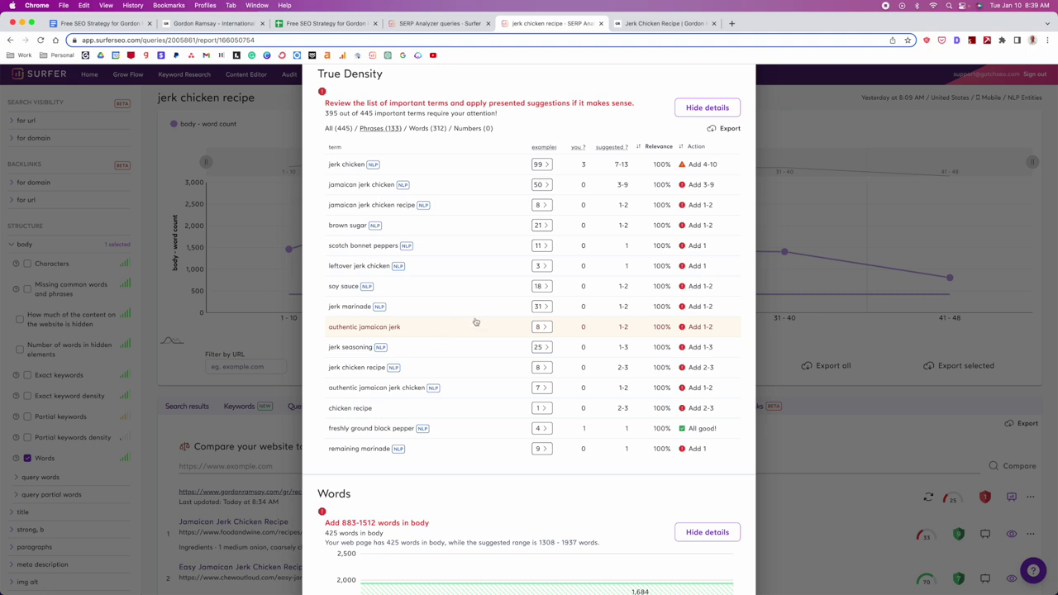
scroll(479, 319, up, 5)
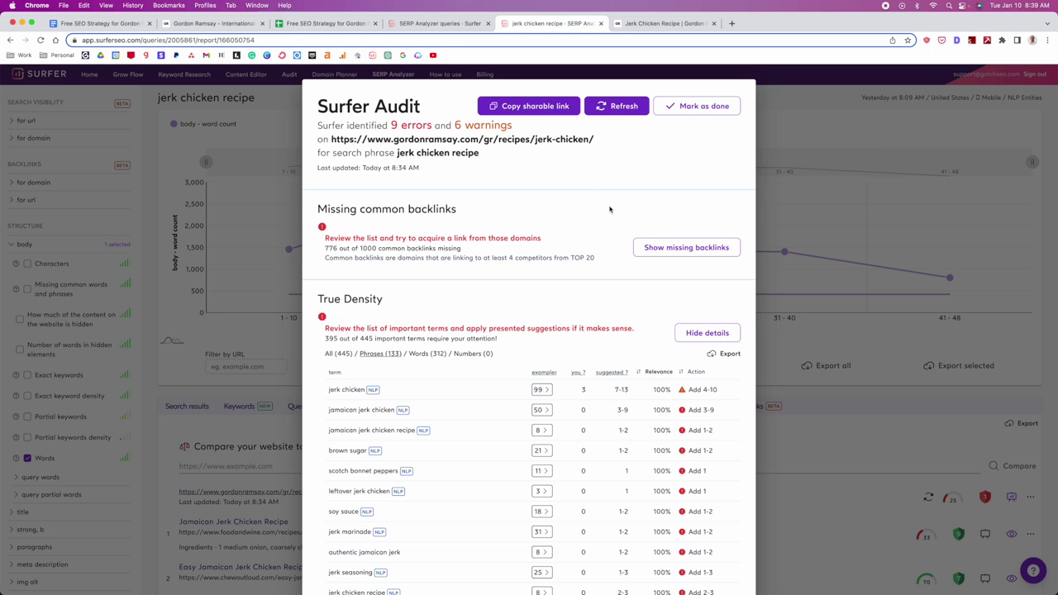
scroll(499, 301, down, 1)
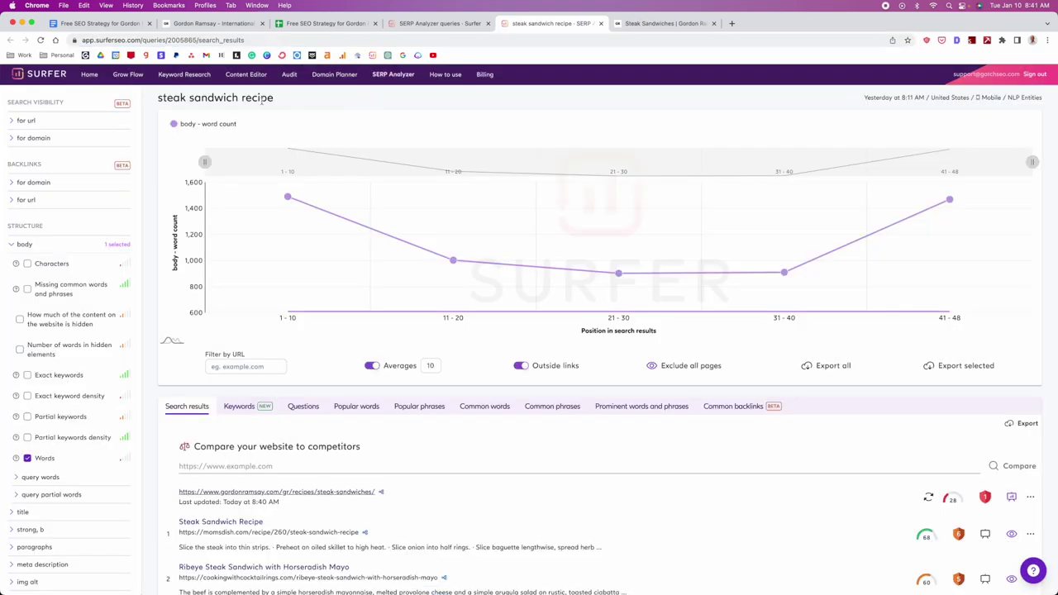
- Check gordonramsay.com's entry in the steak sandwich recipe SERP analysis and examine the main heading on its Steak Sandwiches page
scroll(508, 475, down, 2)
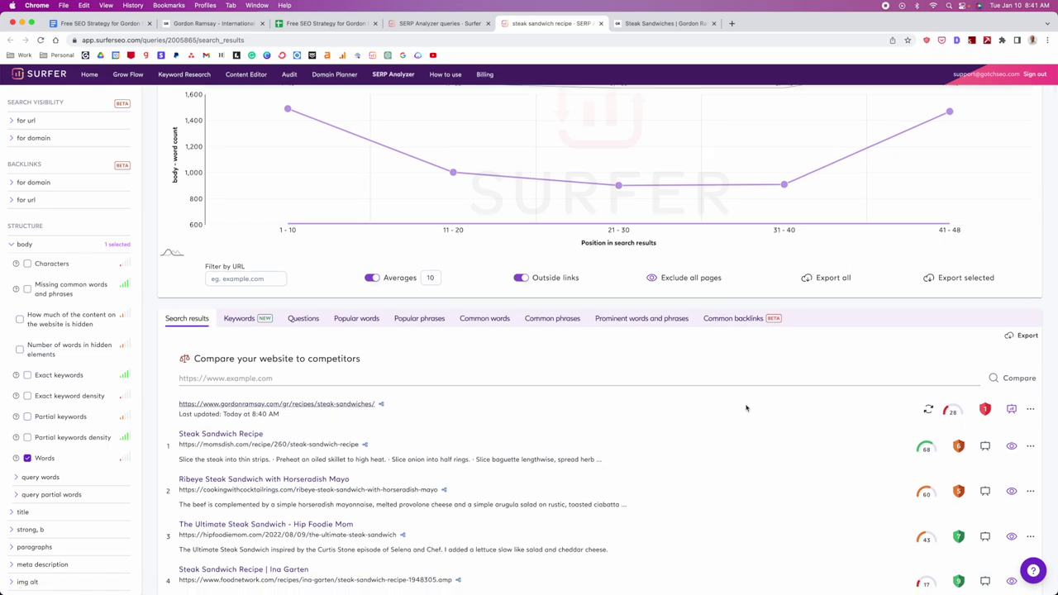
click(671, 26)
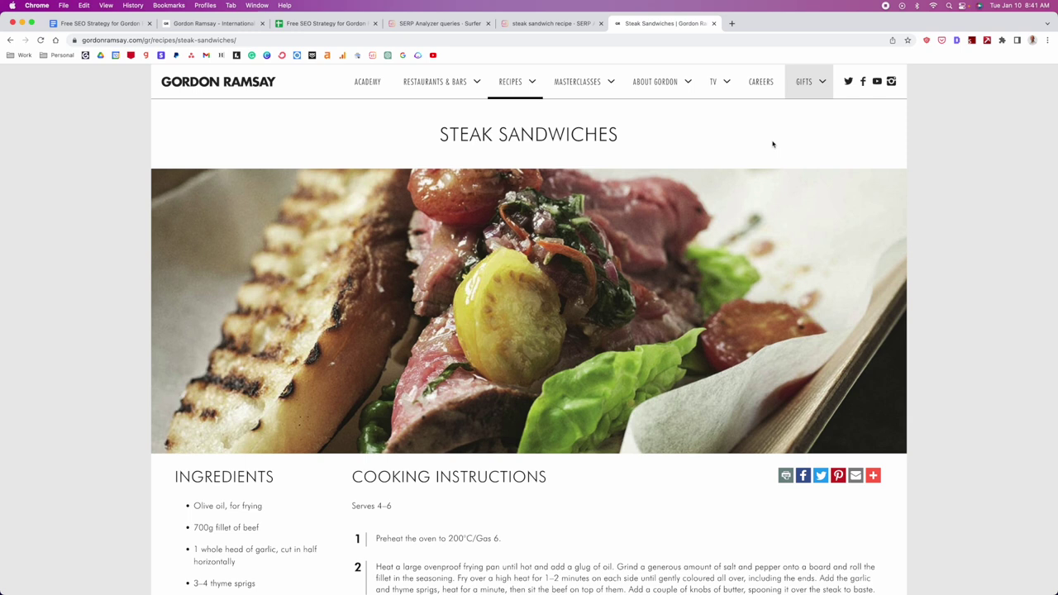
drag(440, 135, 526, 134)
click(525, 135)
- Inspect the Steak Sandwiches page's title tag and meta description with the SEO browser extension
click(958, 40)
drag(661, 127, 723, 128)
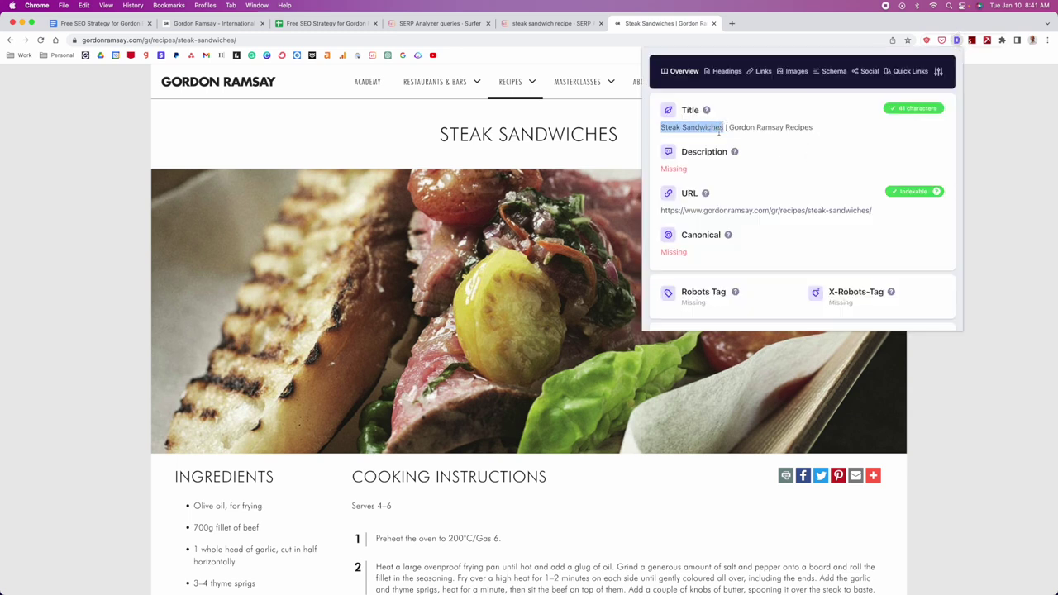
click(736, 128)
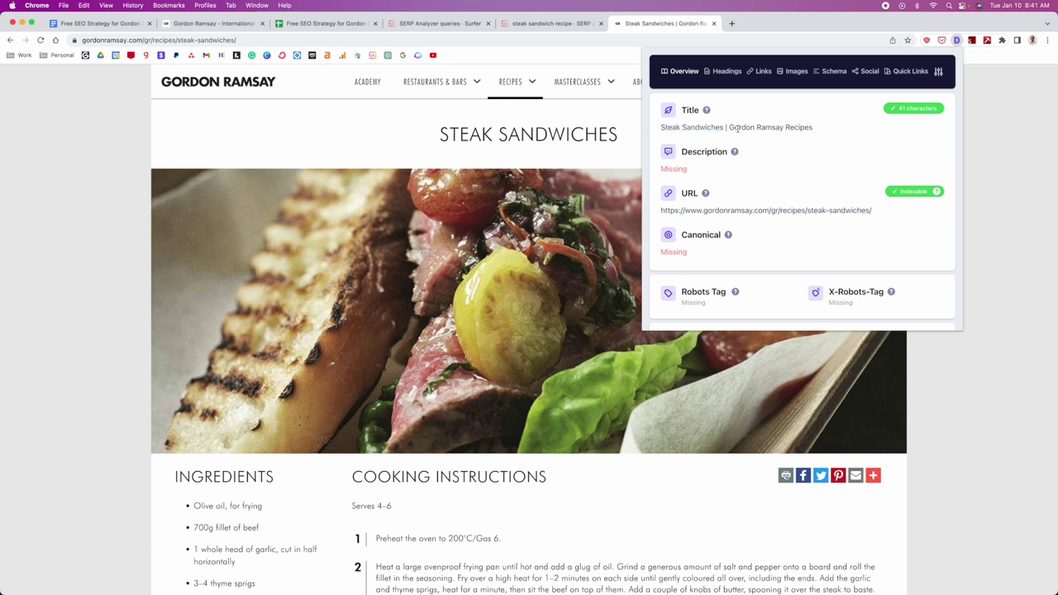
click(725, 128)
drag(813, 129, 783, 129)
click(699, 133)
double_click(678, 167)
click(676, 168)
- Review the page's heading structure in the extension and check its visible heading and recipe content for the target keyword
click(726, 72)
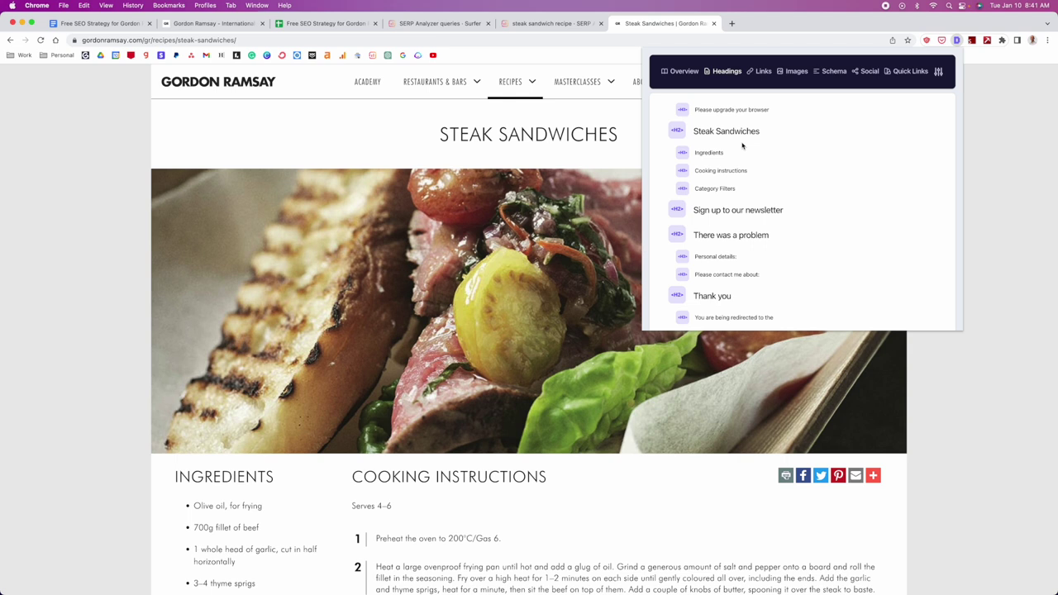
click(521, 141)
double_click(617, 133)
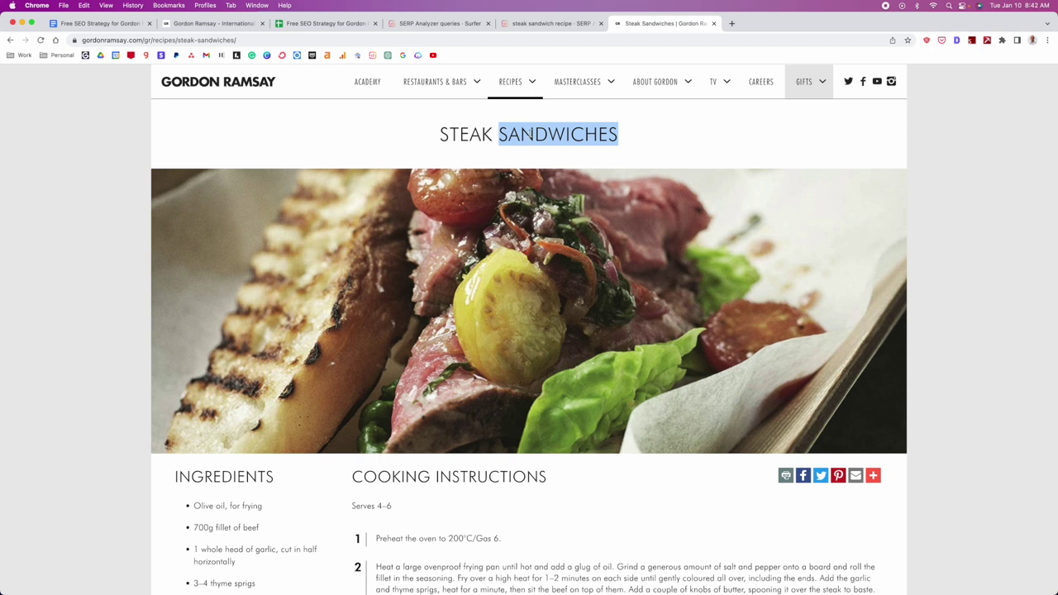
scroll(631, 204, down, 10)
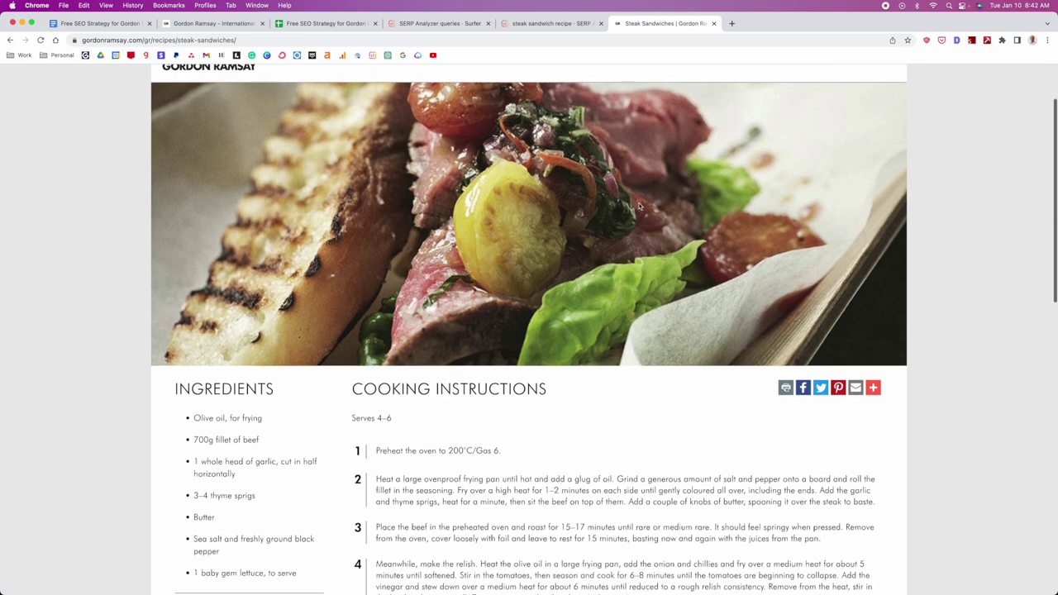
scroll(567, 271, up, 10)
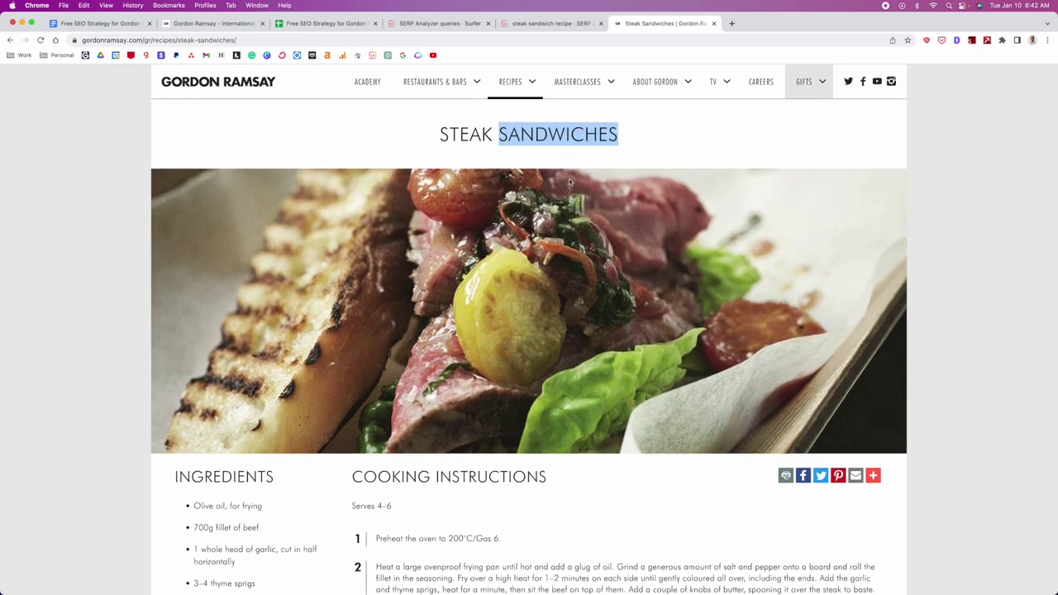
click(573, 157)
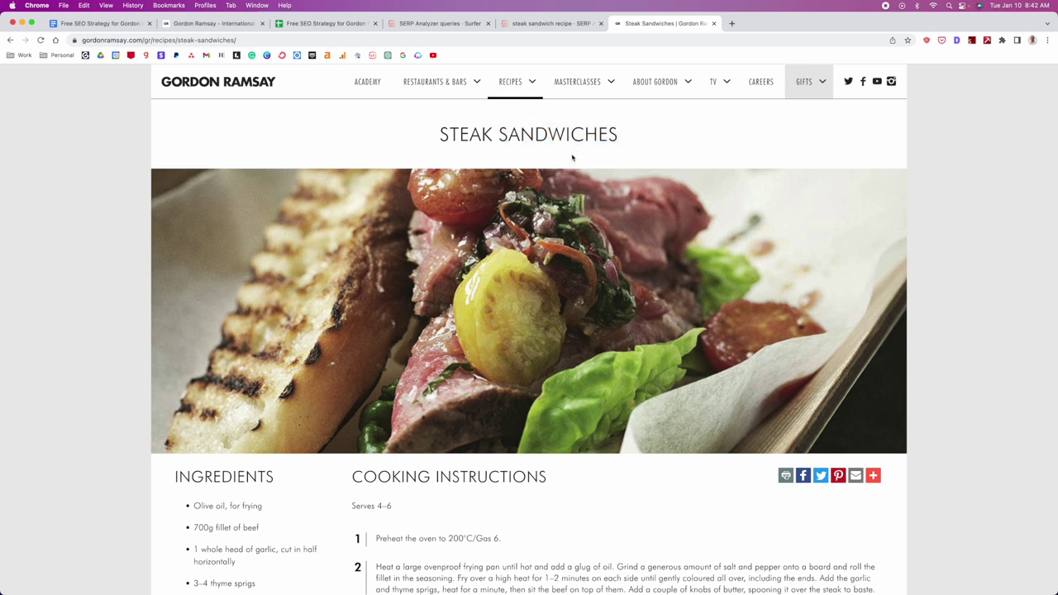
- Open the Surfer Audit of gordonramsay.com's steak sandwiches page from the SERP analysis and review its True Density term suggestions
click(537, 28)
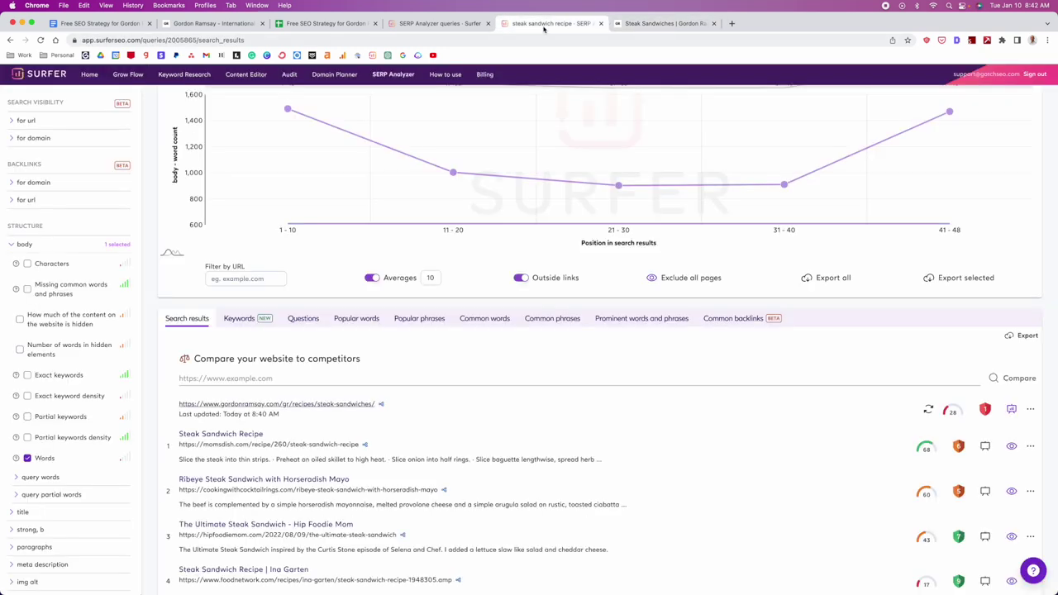
scroll(726, 413, down, 1)
click(1012, 397)
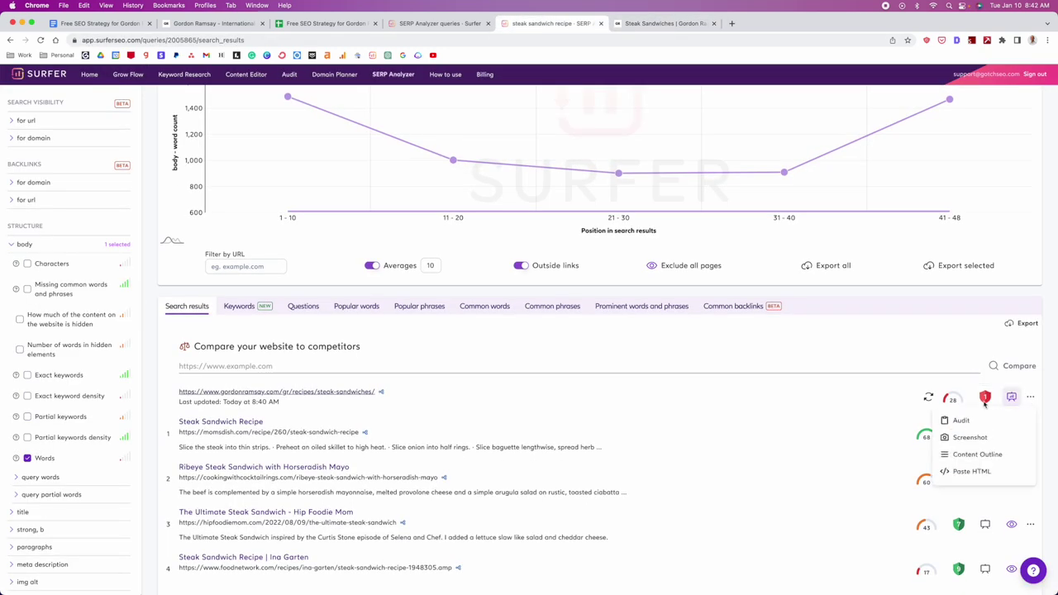
click(961, 420)
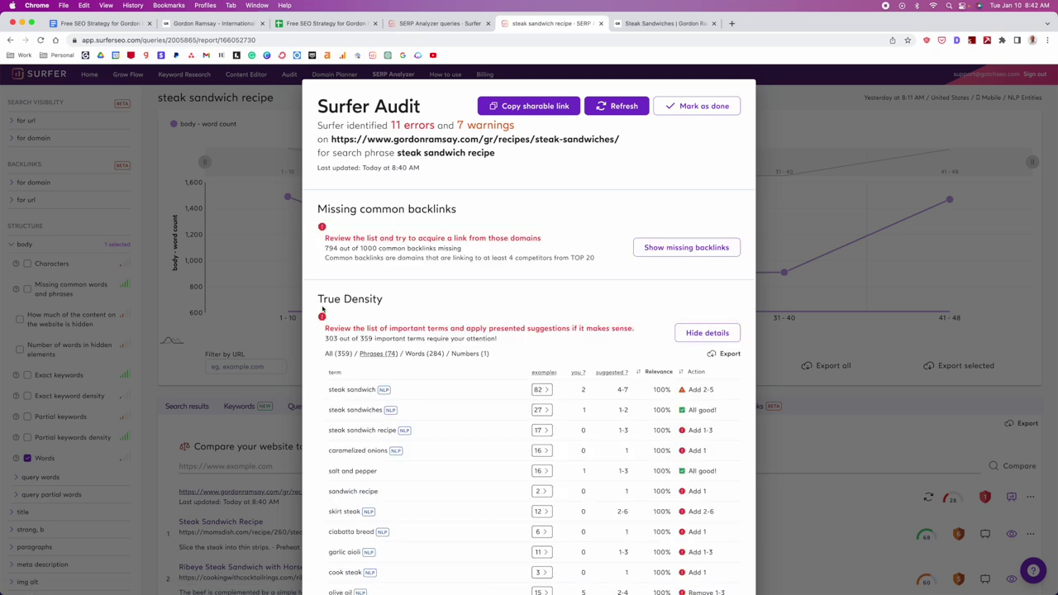
scroll(318, 306, down, 10)
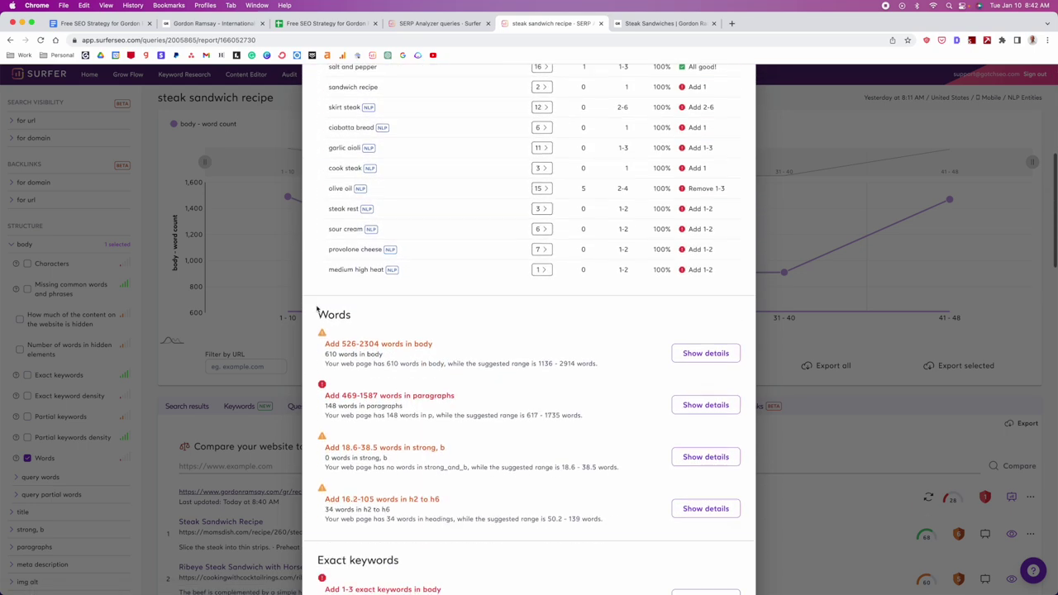
- Compare the steak sandwiches page's body word count with its competitors and the suggested range
click(704, 331)
scroll(699, 400, down, 3)
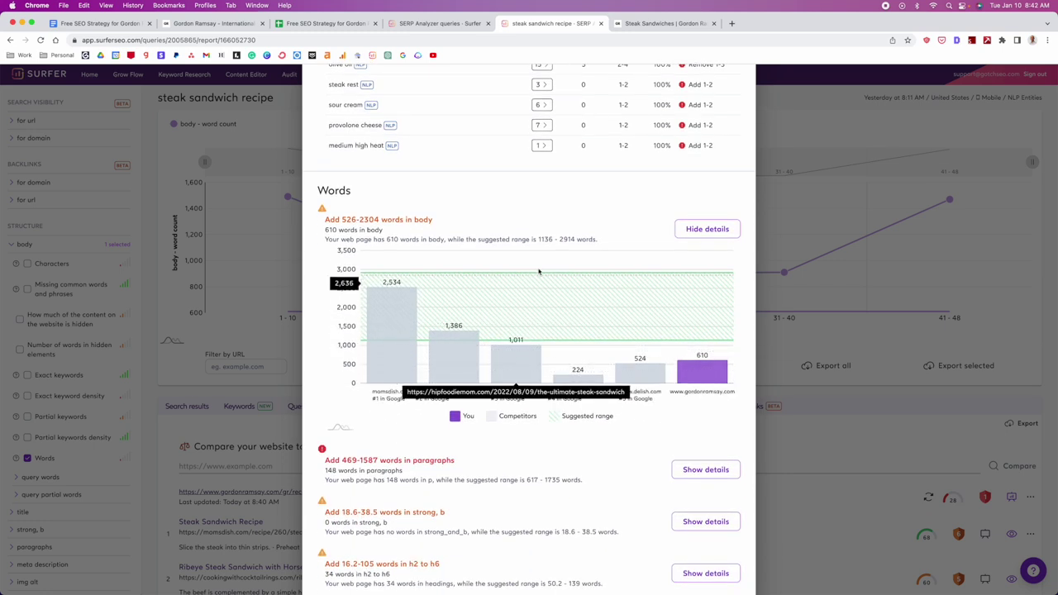
double_click(545, 239)
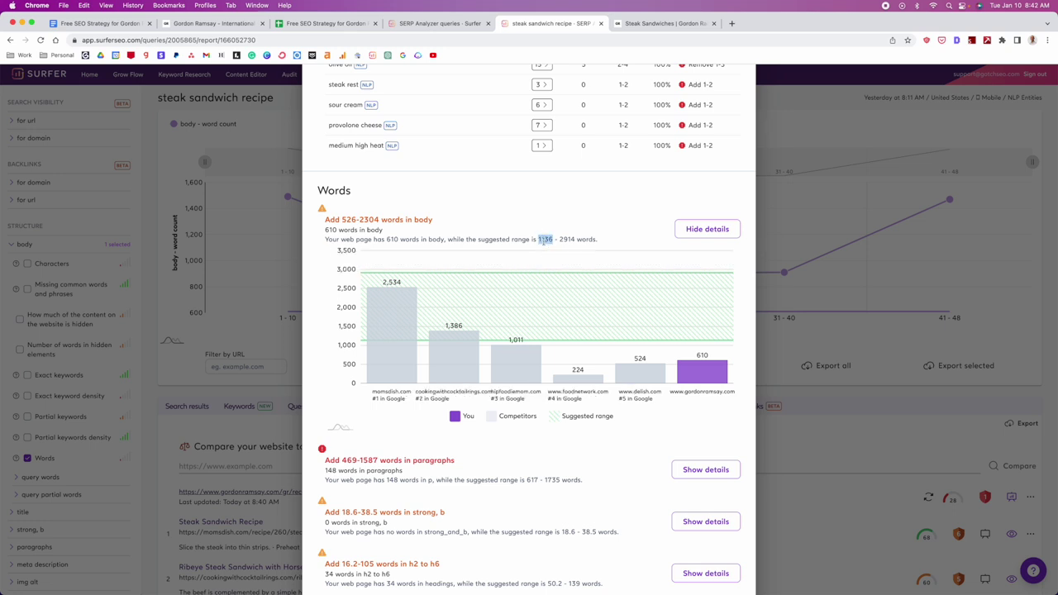
- Review the steak sandwiches audit's remaining recommendations and compare the page's time to first byte with competitors
scroll(640, 406, down, 10)
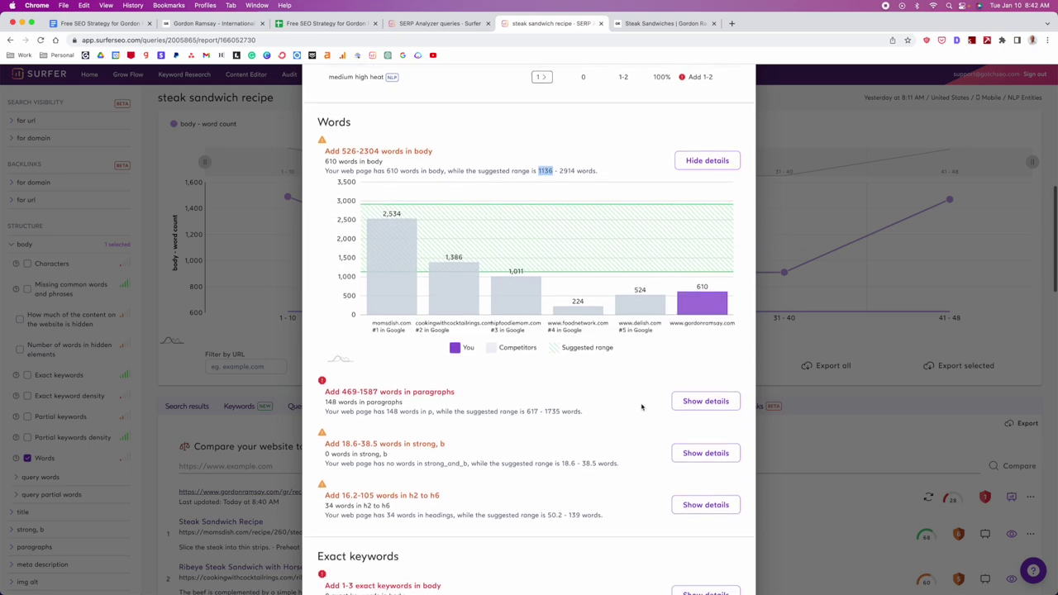
click(693, 451)
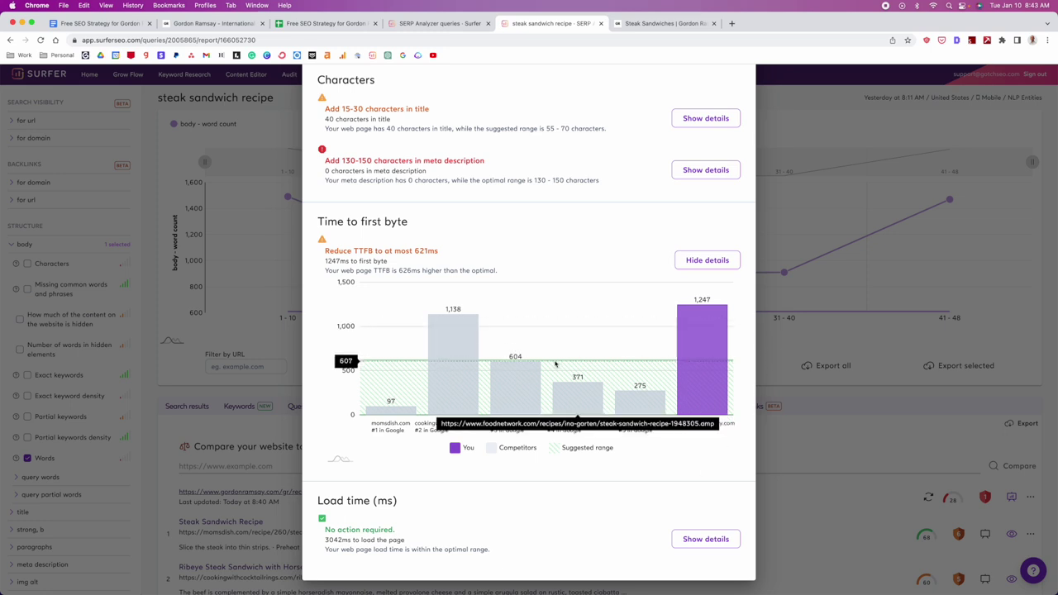
scroll(634, 491, down, 1)
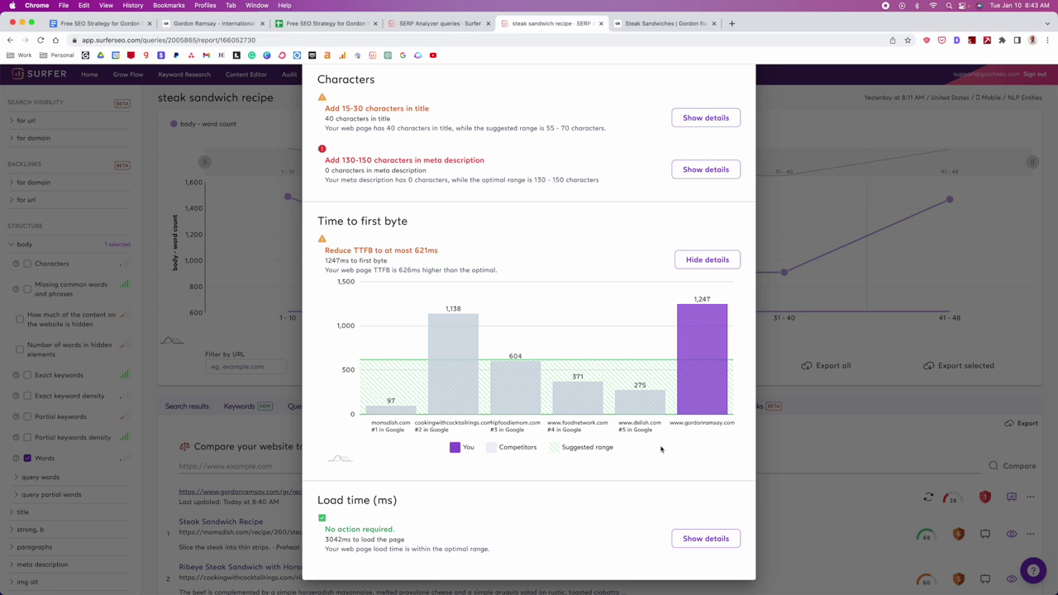
scroll(659, 451, up, 1)
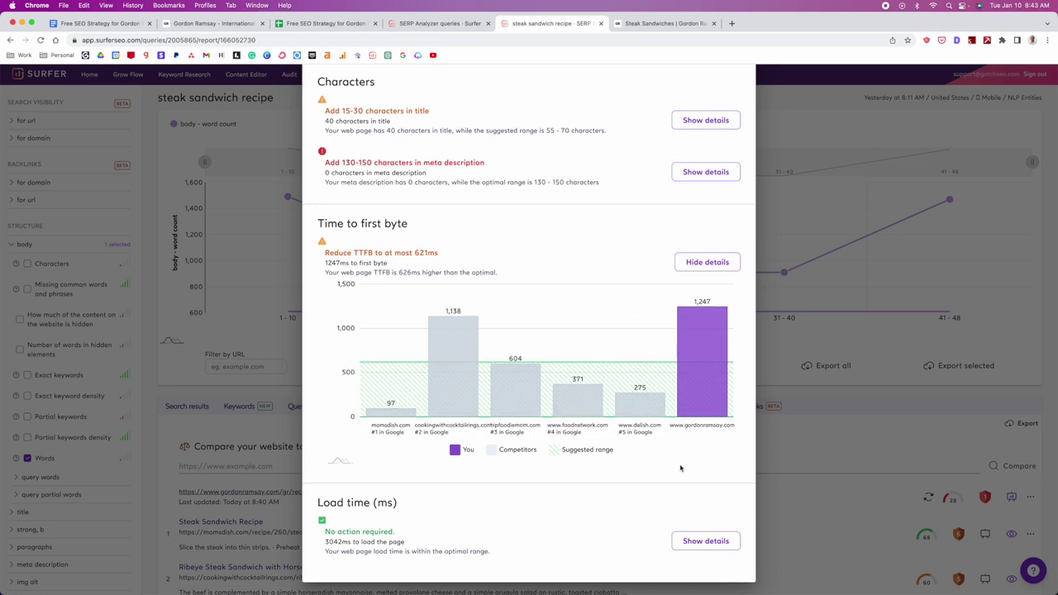
- Return to the True Density phrase suggestions in the steak sandwiches audit
scroll(590, 522, up, 10)
scroll(575, 505, up, 10)
scroll(572, 500, up, 15)
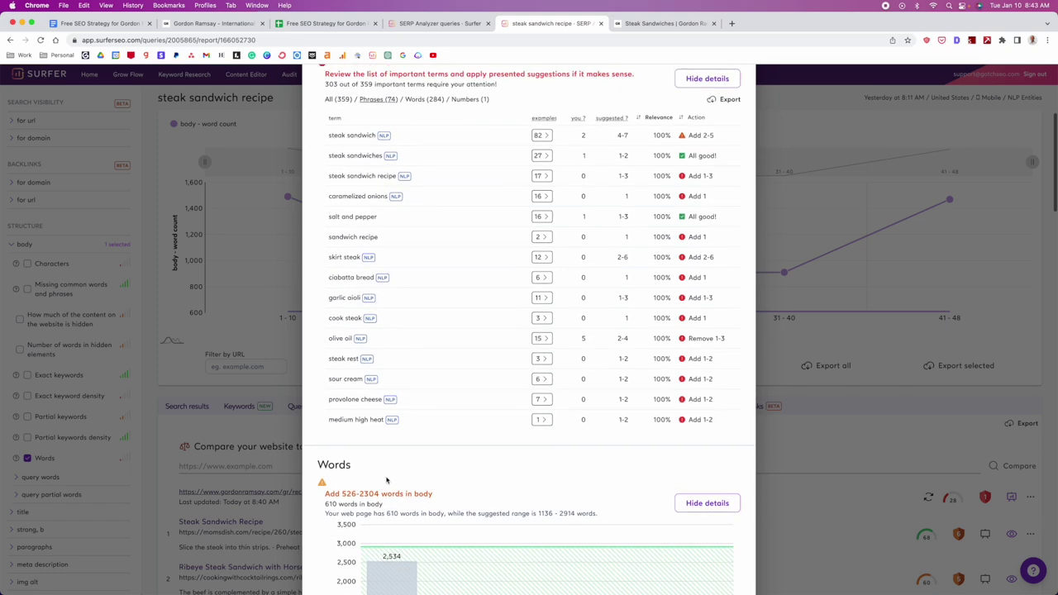
scroll(386, 480, up, 3)
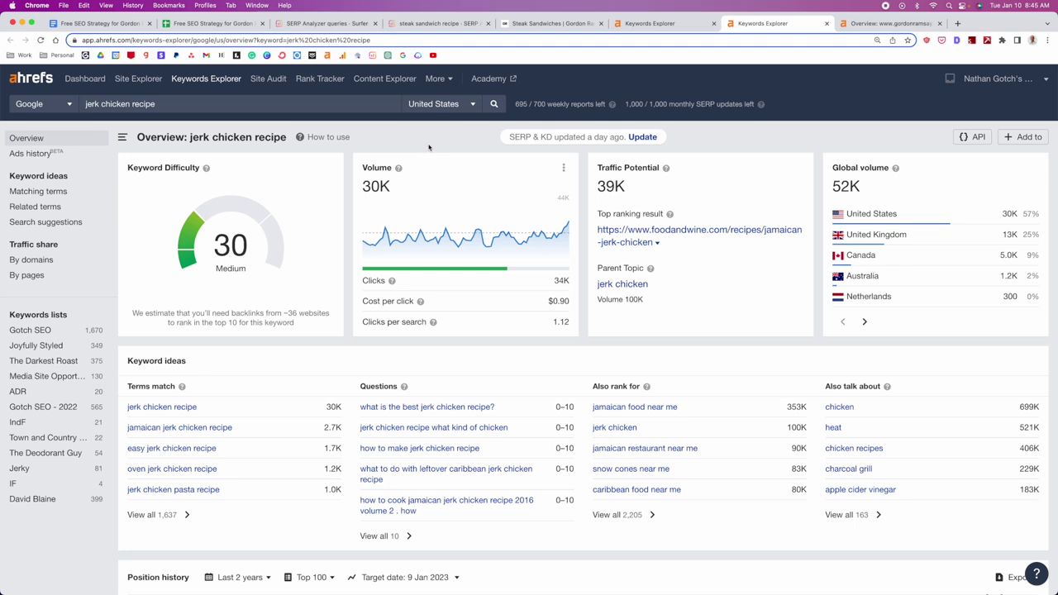
- Examine the keyword difficulty and SERP overview for "jerk chicken recipe" in Ahrefs Keywords Explorer
double_click(230, 247)
click(303, 323)
scroll(702, 299, down, 15)
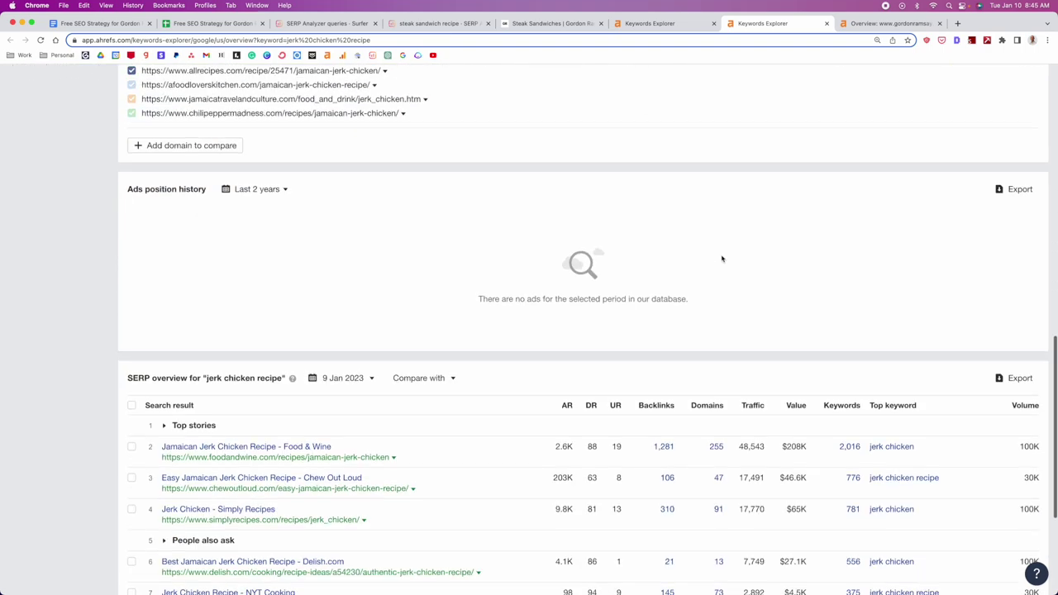
scroll(645, 313, down, 1)
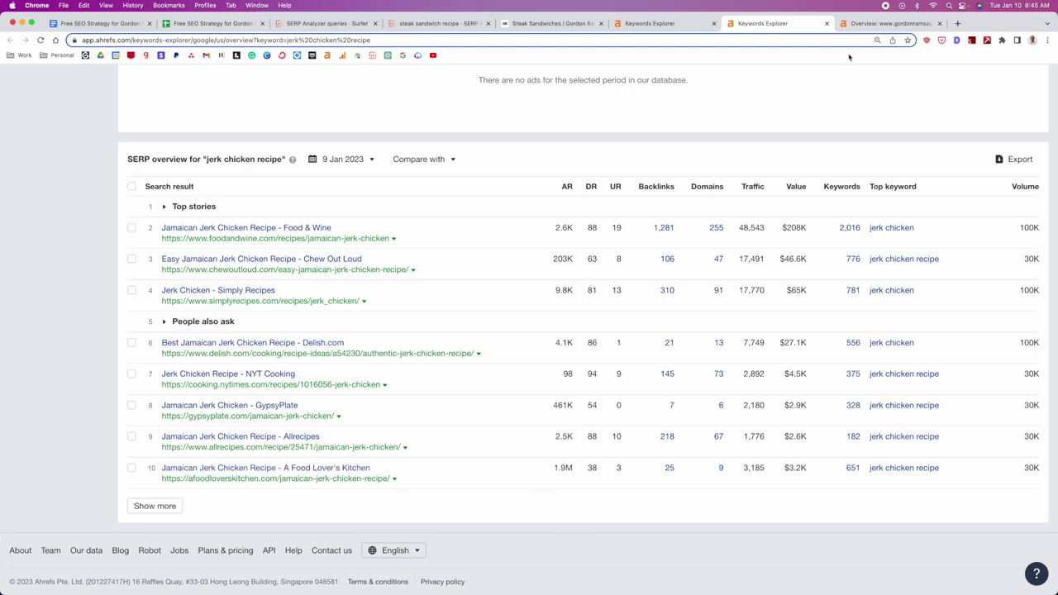
- Check the domain rating of gordonramsay.com in the Site Explorer overview of its jerk chicken page
click(877, 23)
scroll(310, 201, up, 2)
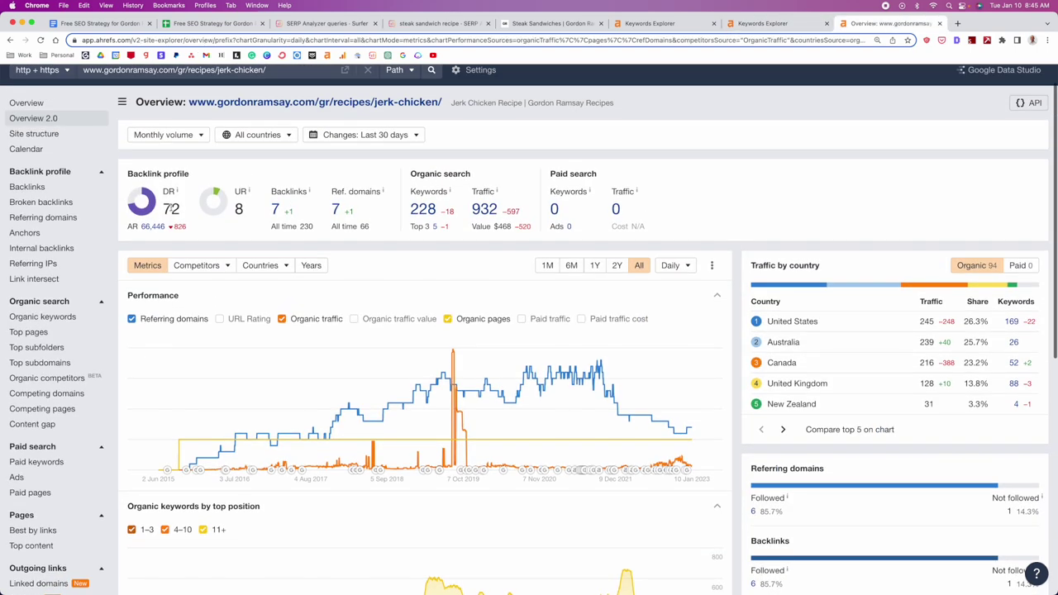
double_click(171, 208)
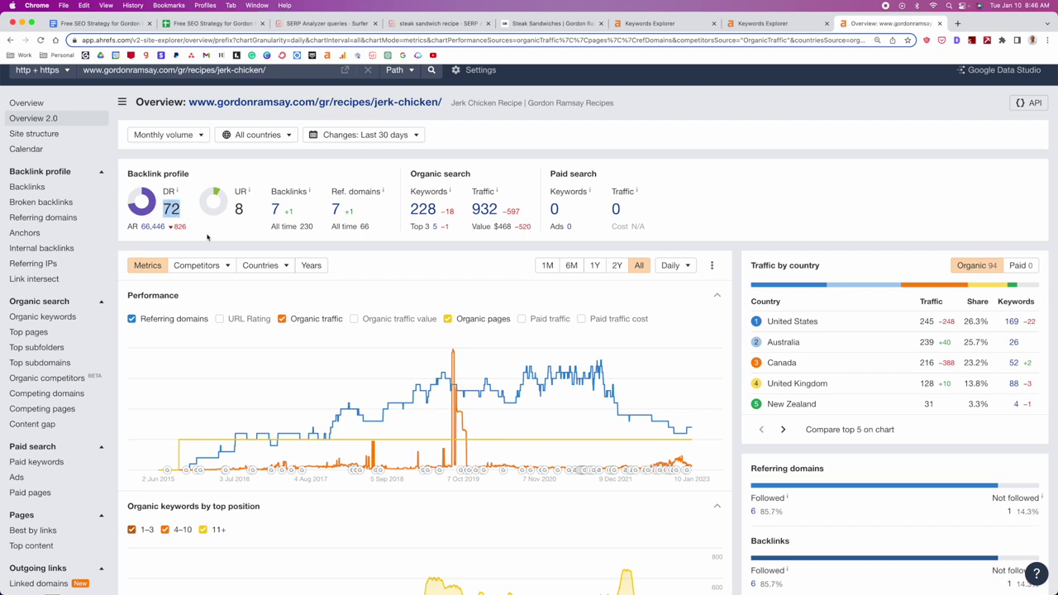
- Compare the domain ratings of Chew Out Loud, GypsyPlate and A Food Lover's Kitchen in the jerk chicken recipe SERP overview
click(773, 29)
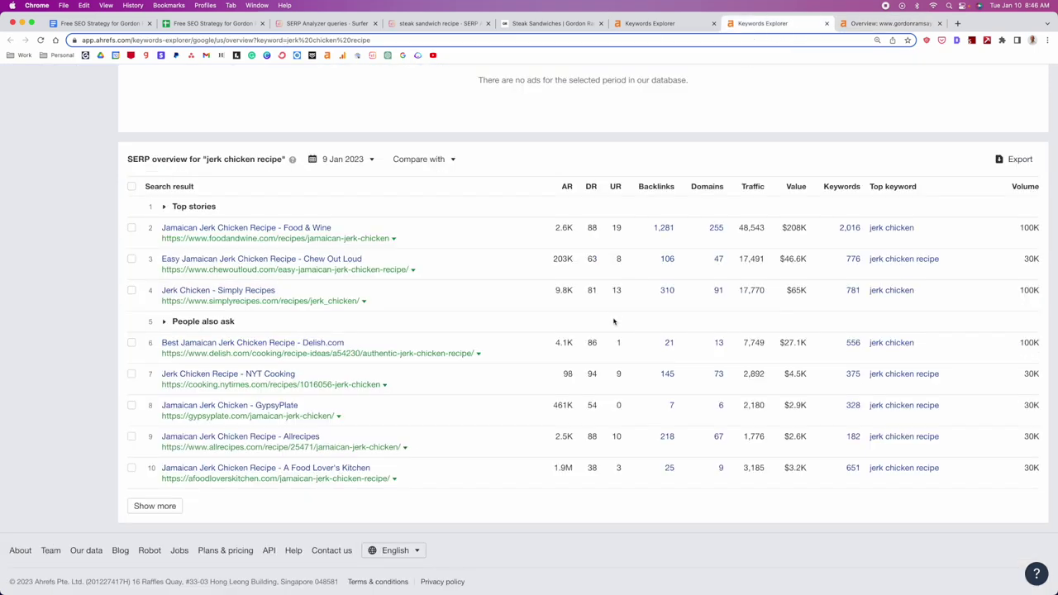
double_click(592, 259)
double_click(592, 405)
double_click(592, 468)
click(634, 333)
- Review the jerk chicken page's backlink profile and its performance and organic keyword history in Site Explorer
click(878, 23)
scroll(404, 300, up, 2)
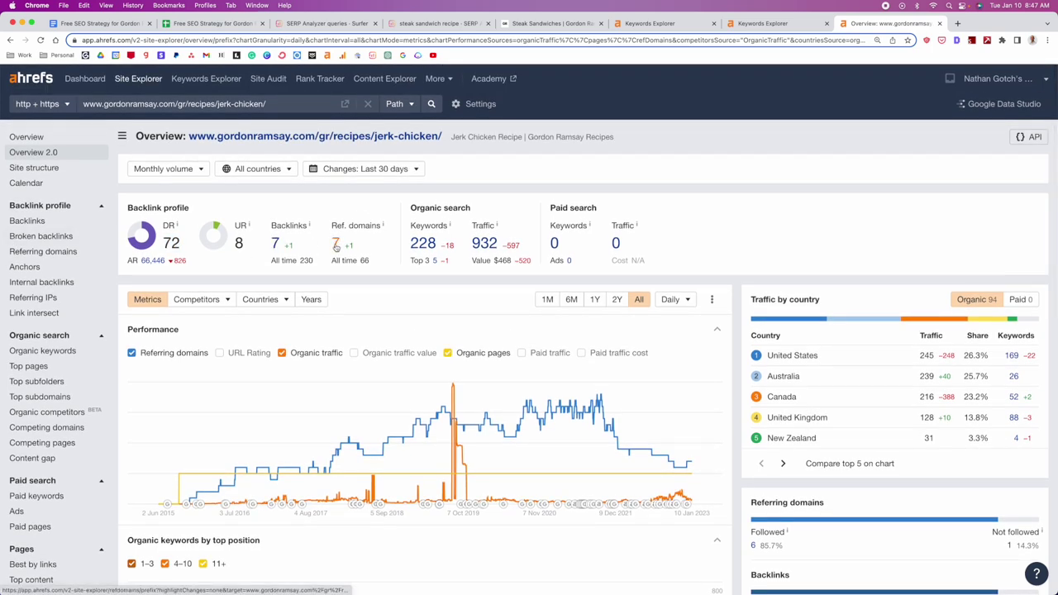
scroll(256, 347, down, 3)
scroll(255, 349, down, 1)
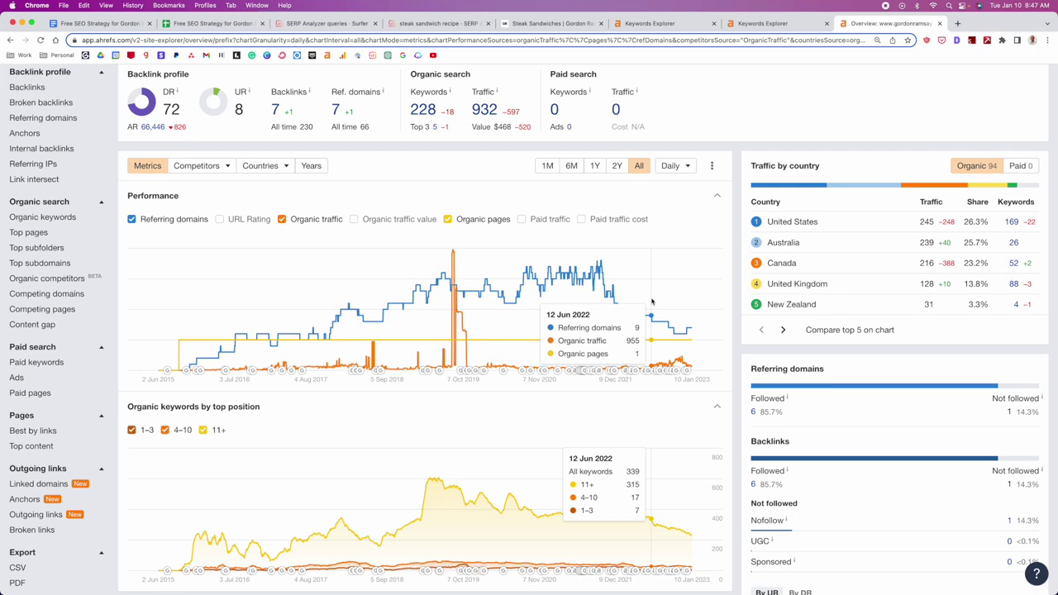
- Compare the jerk chicken page's all-time referring domains trend with its organic traffic and keyword positions up to January 2023
scroll(652, 301, up, 3)
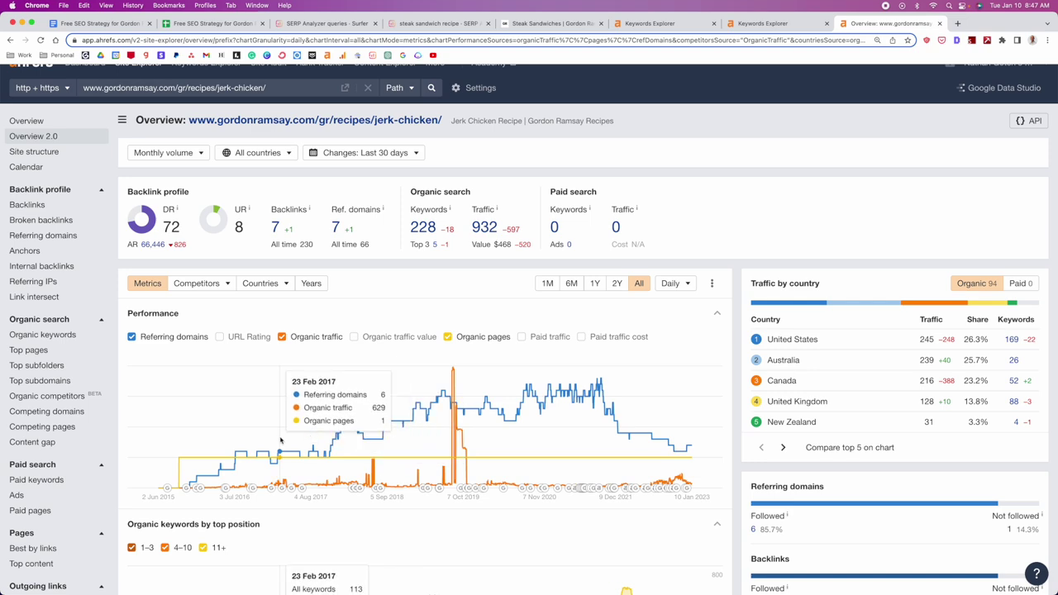
scroll(331, 413, down, 1)
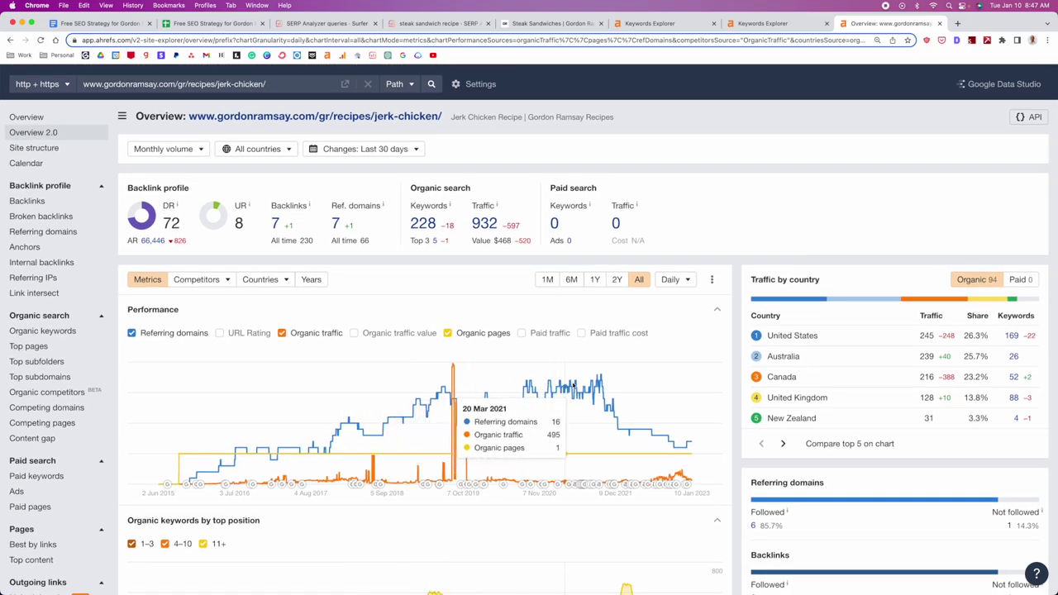
scroll(538, 400, down, 4)
scroll(539, 399, down, 1)
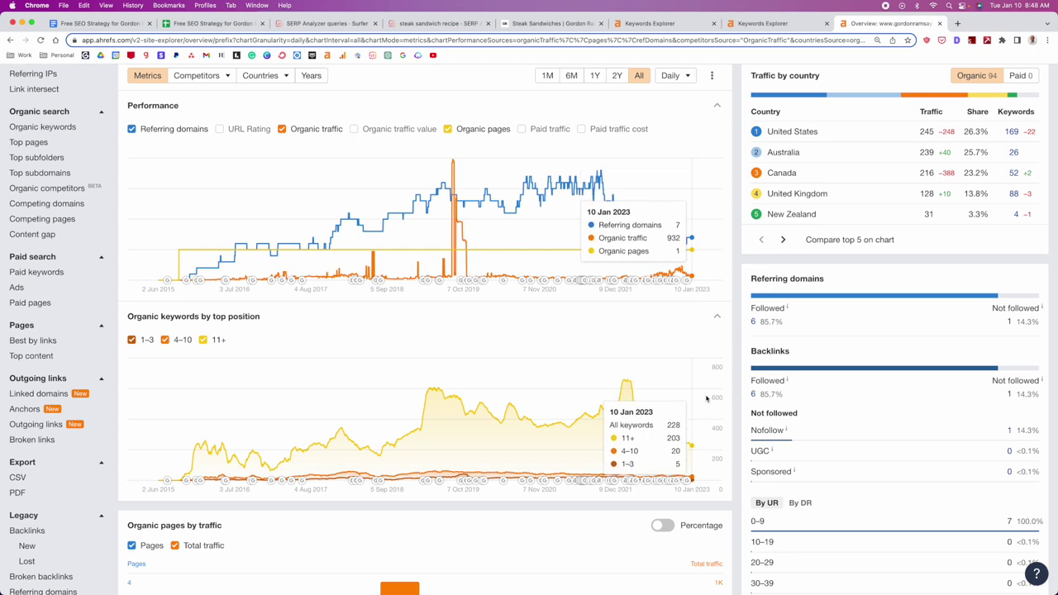
scroll(707, 398, up, 3)
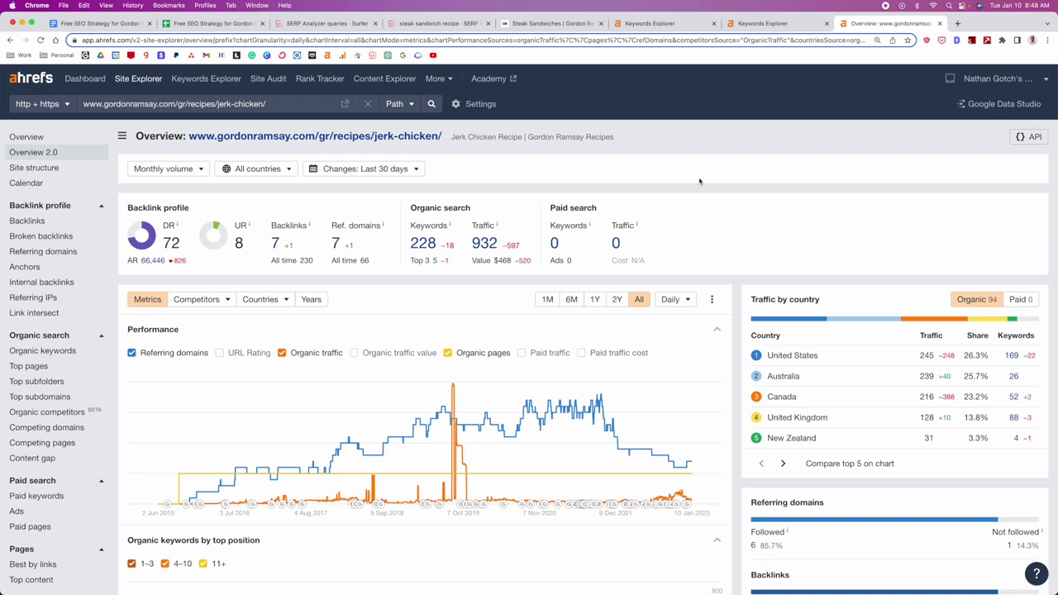
- Copy the search phrase "steak sandwich recipe" from the Surfer audit and search Google for it in a new tab
click(463, 24)
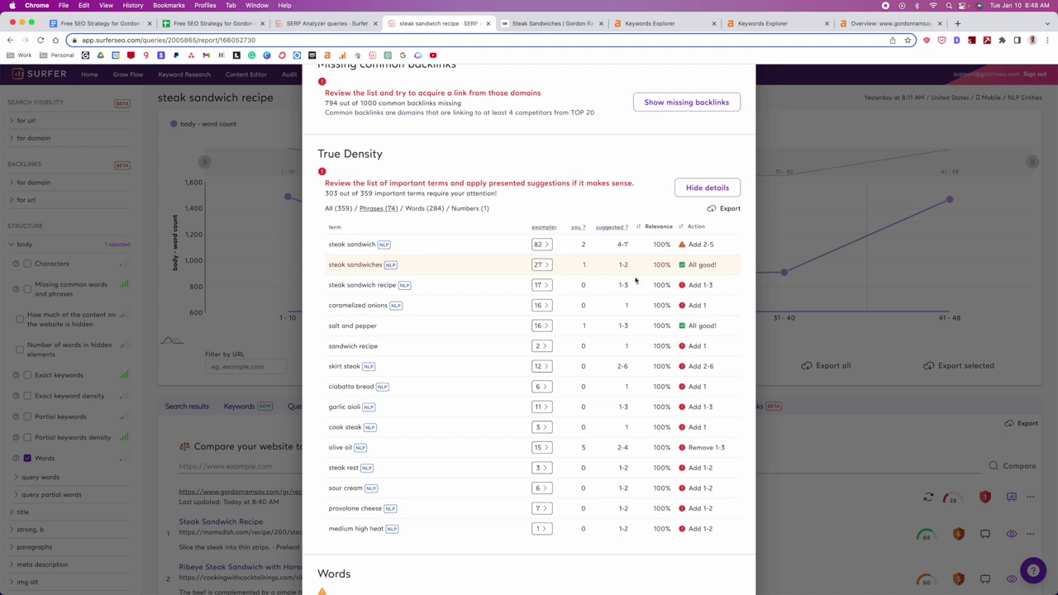
scroll(439, 329, down, 3)
scroll(392, 461, up, 5)
scroll(392, 461, up, 2)
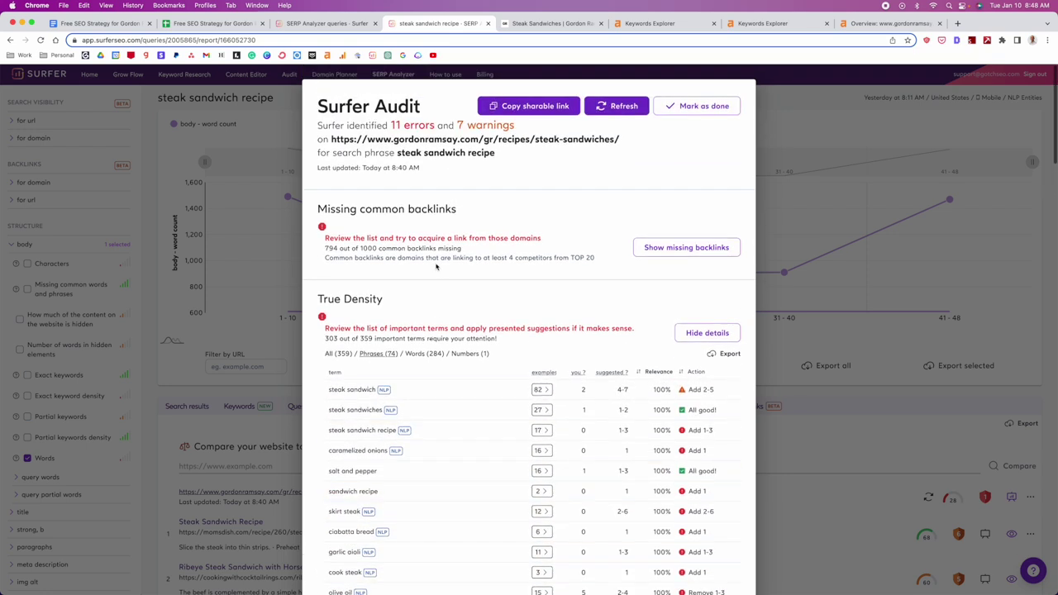
drag(505, 153, 400, 154)
key(super+c)
click(957, 24)
key(super+v)
key(Return)
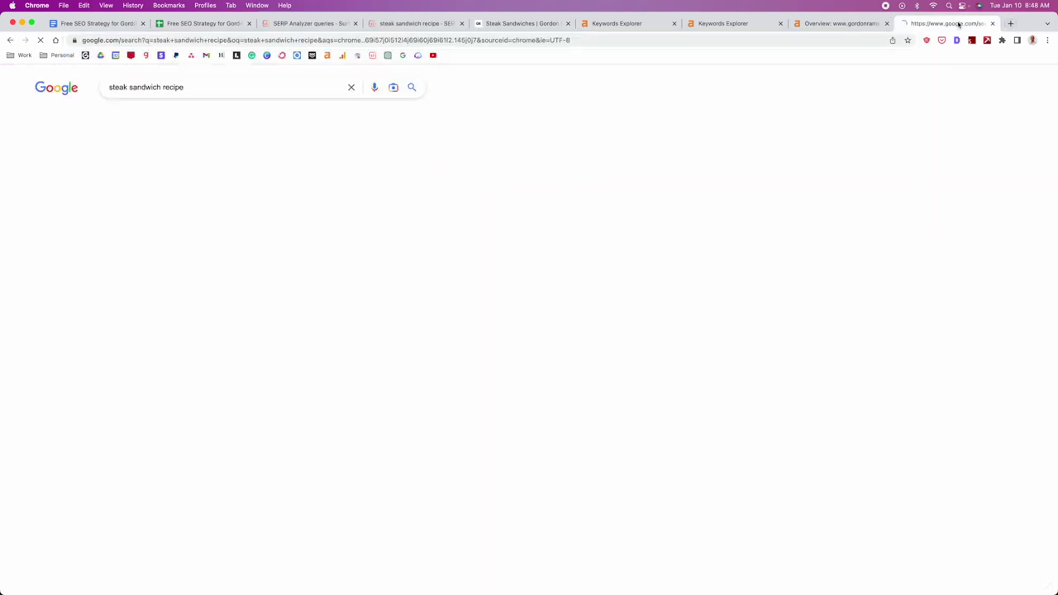
- Collect the People also ask questions for the results page with SEO Minion, using the PAA (2 levels - 5 sec) option
scroll(72, 347, down, 2)
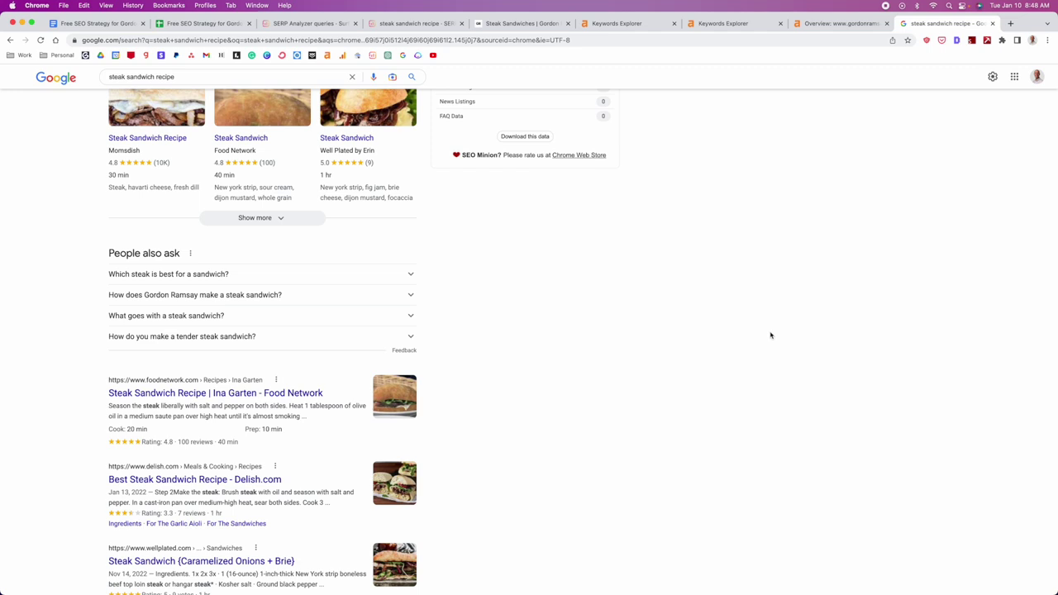
scroll(747, 383, up, 5)
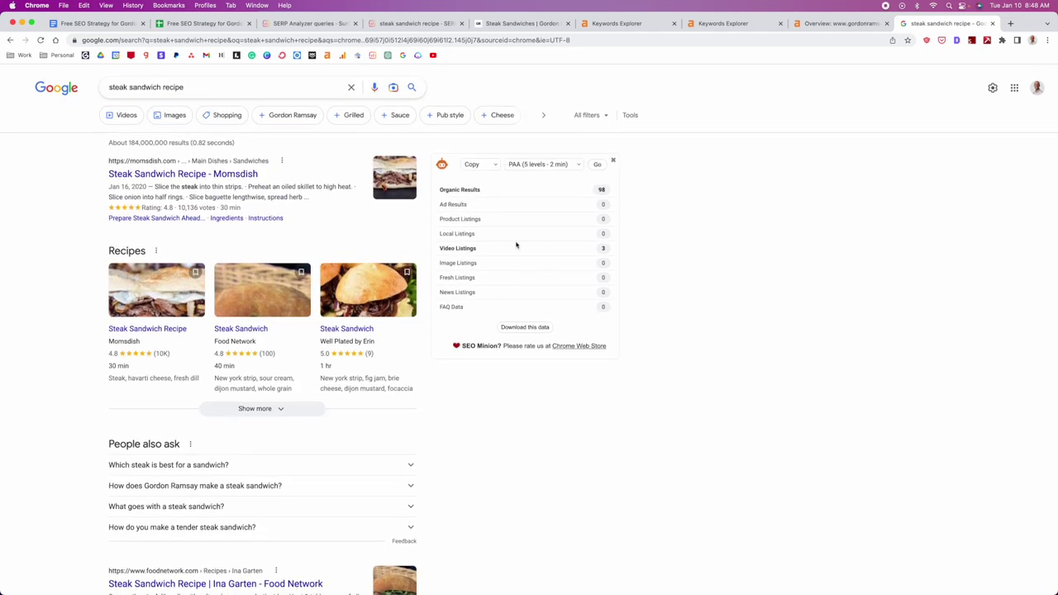
click(550, 166)
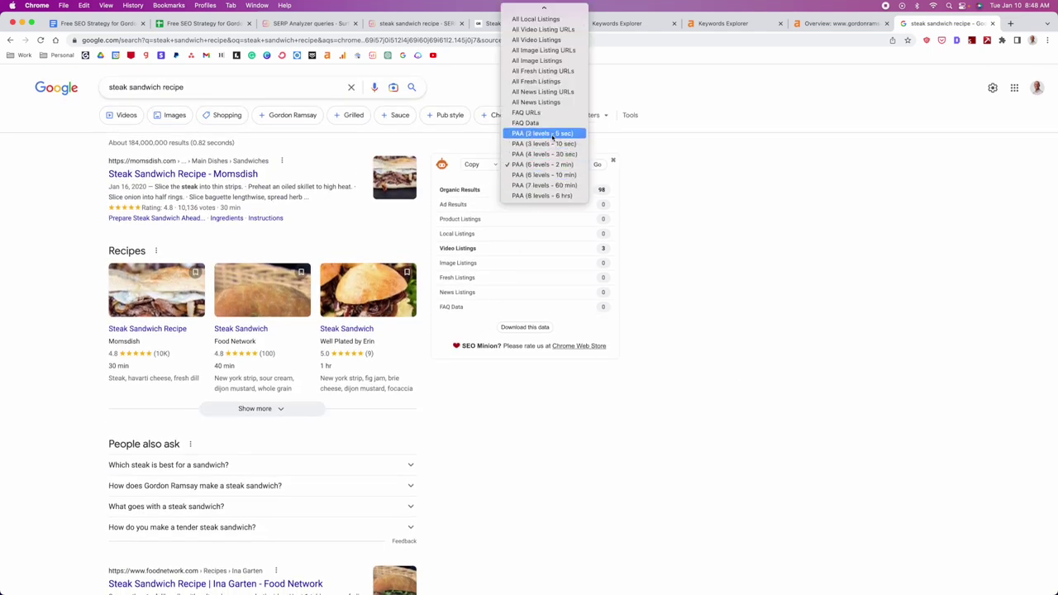
click(552, 135)
click(598, 165)
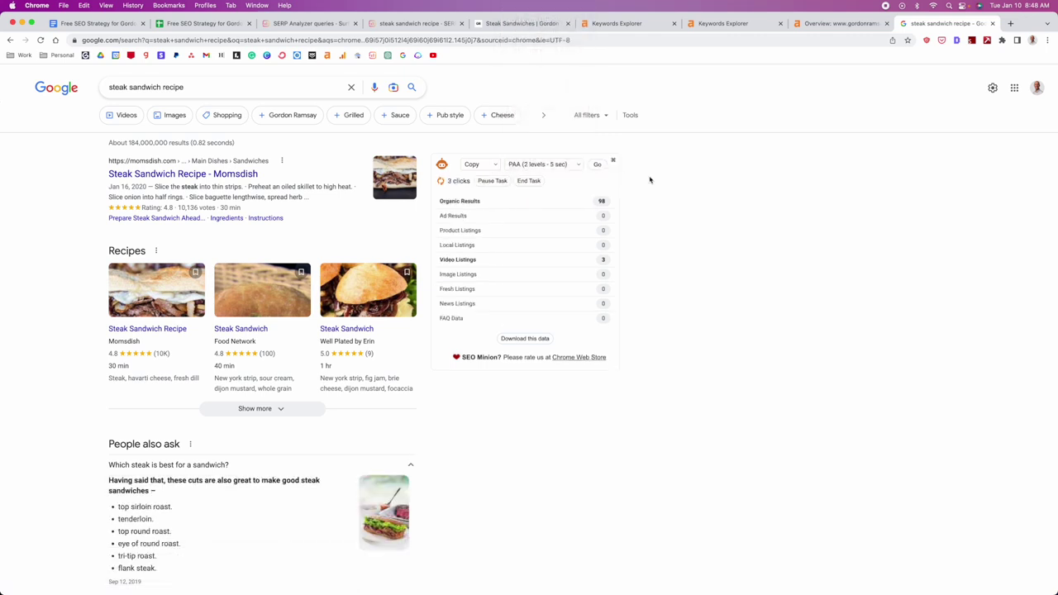
- Read through the expanded People also ask questions in the steak sandwich recipe results
scroll(682, 236, down, 3)
scroll(683, 236, up, 4)
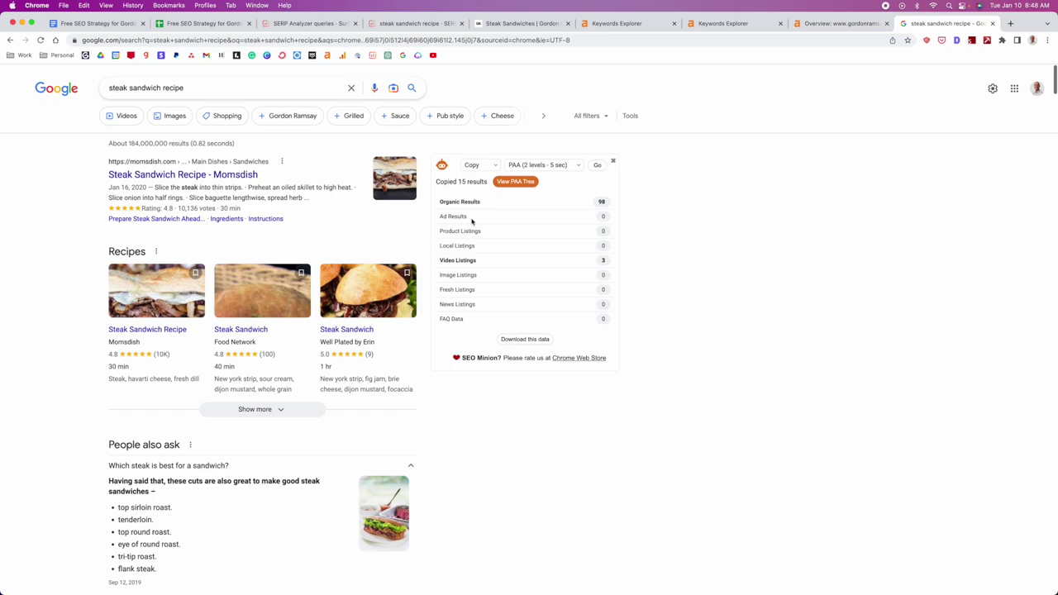
scroll(80, 314, down, 10)
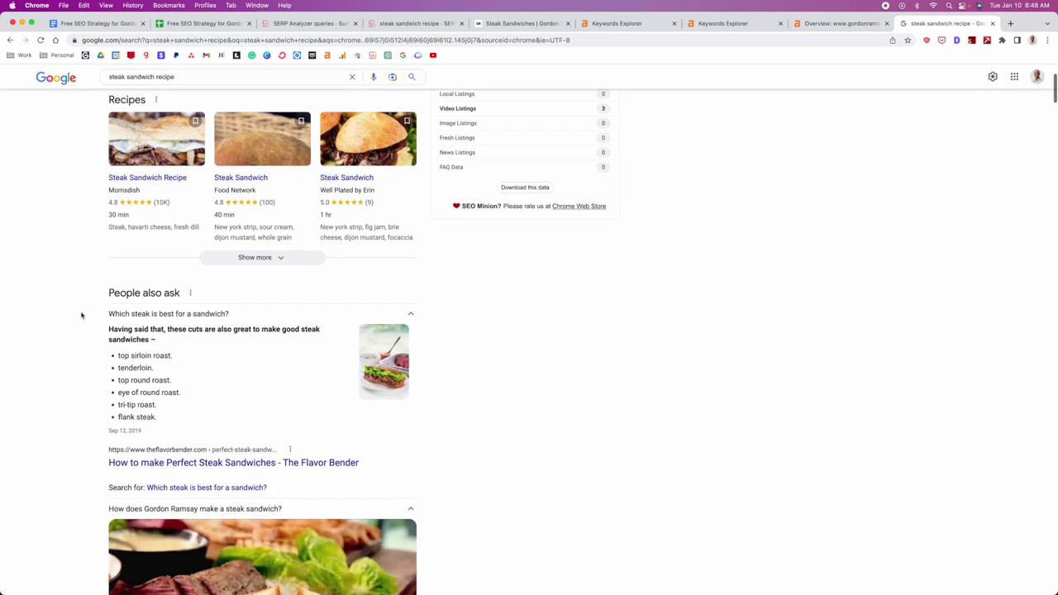
scroll(76, 313, down, 8)
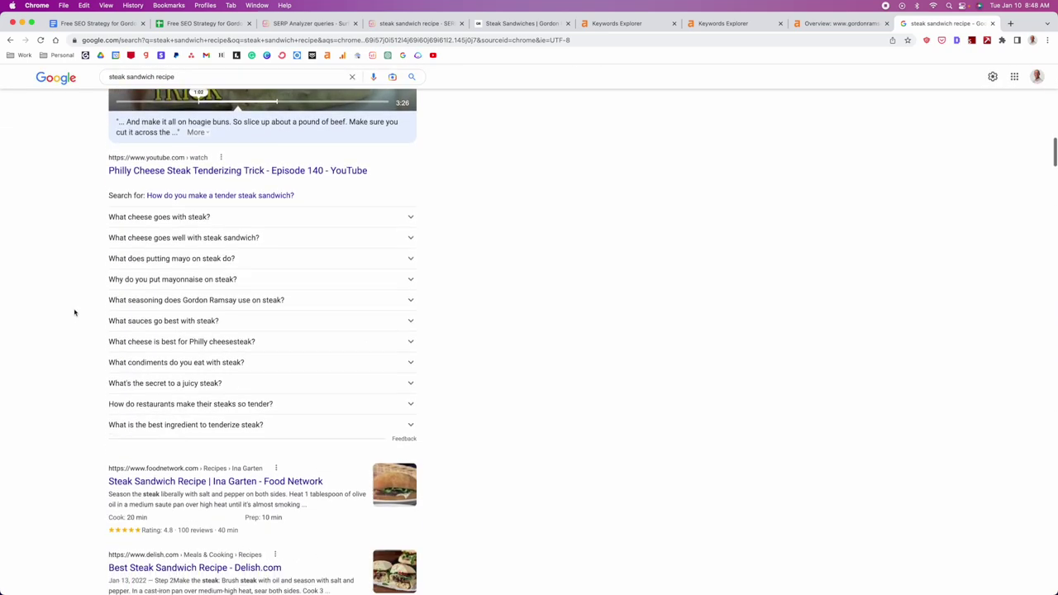
scroll(51, 313, up, 1)
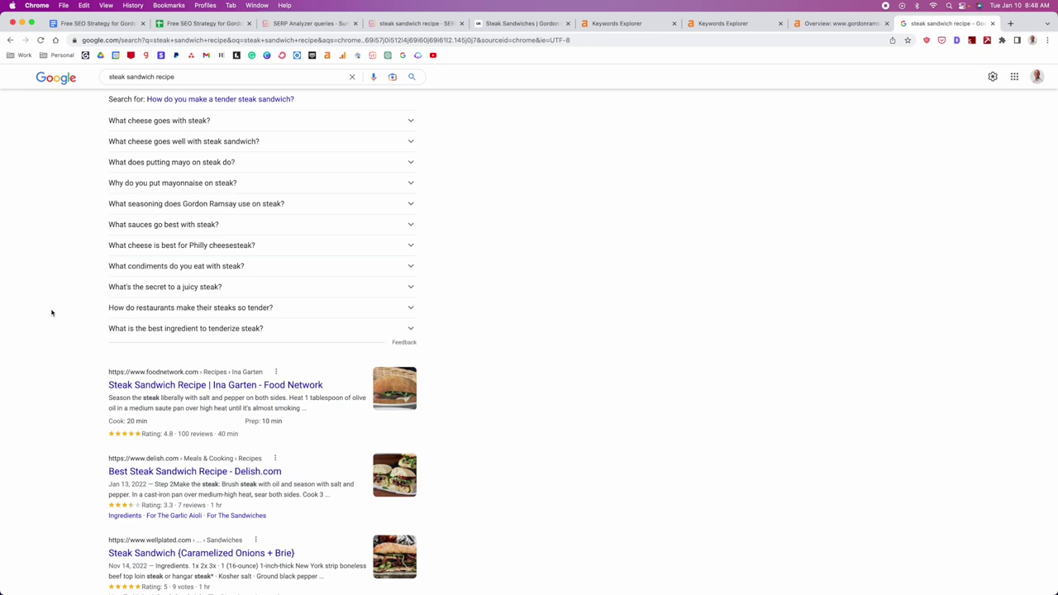
- Examine the page titles, meta descriptions and headings in the Crawl sheet of the Free SEO Strategy spreadsheet
key(super+2)
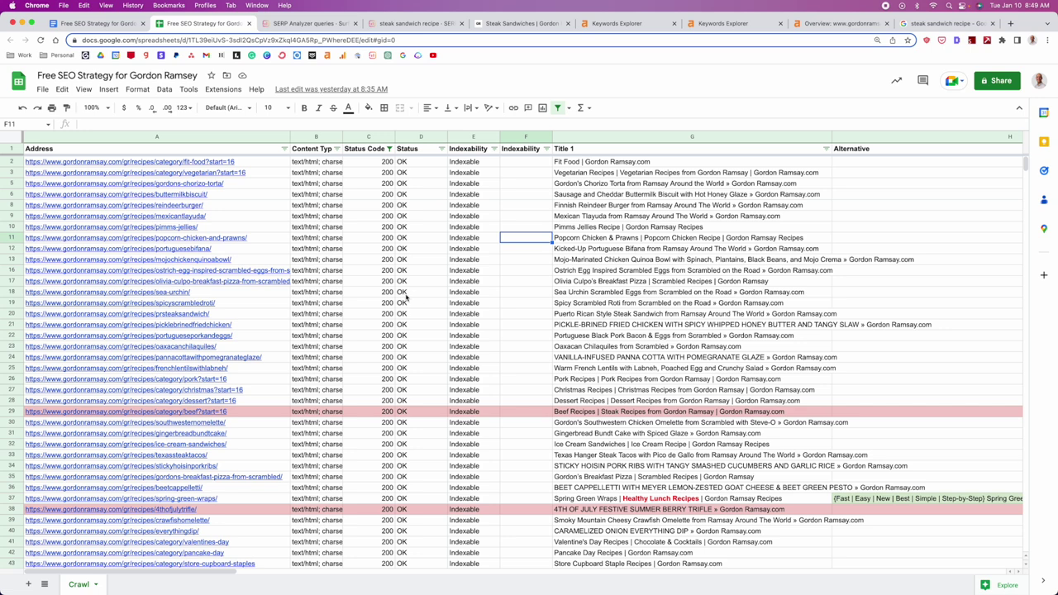
click(406, 294)
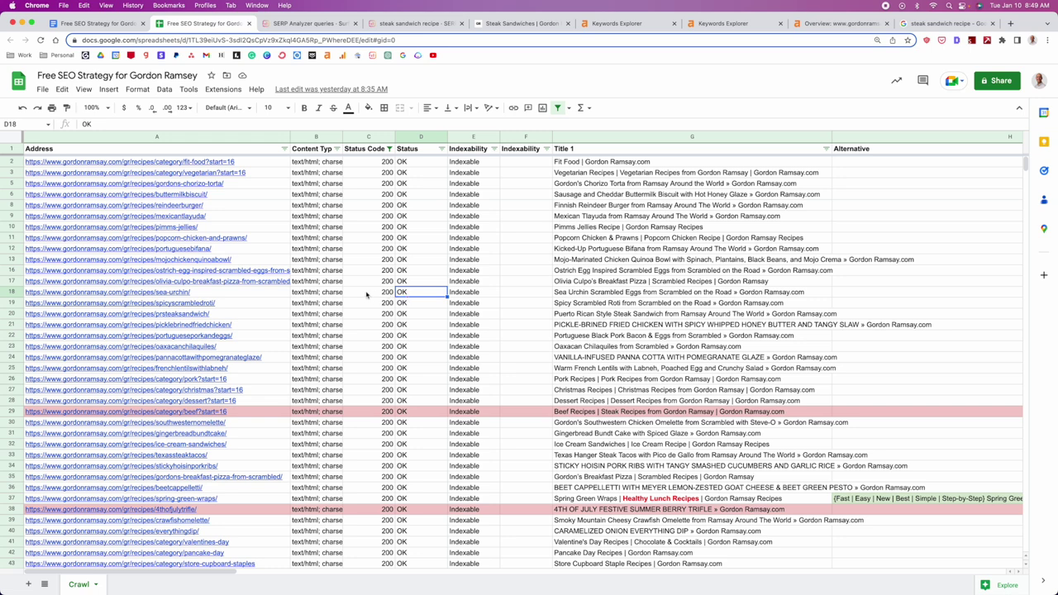
click(338, 239)
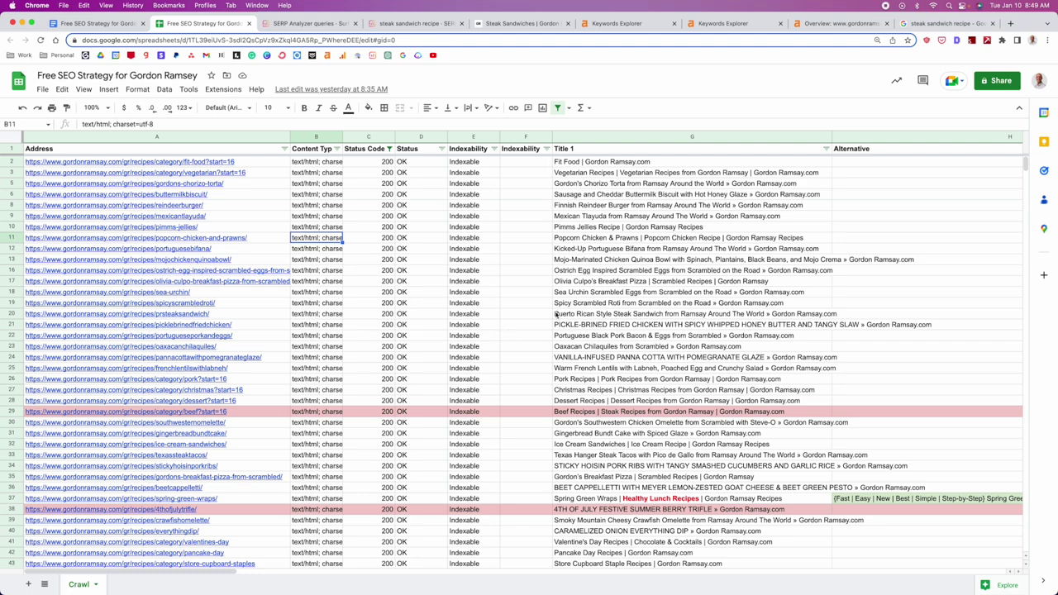
scroll(558, 316, right, 5)
scroll(569, 314, left, 5)
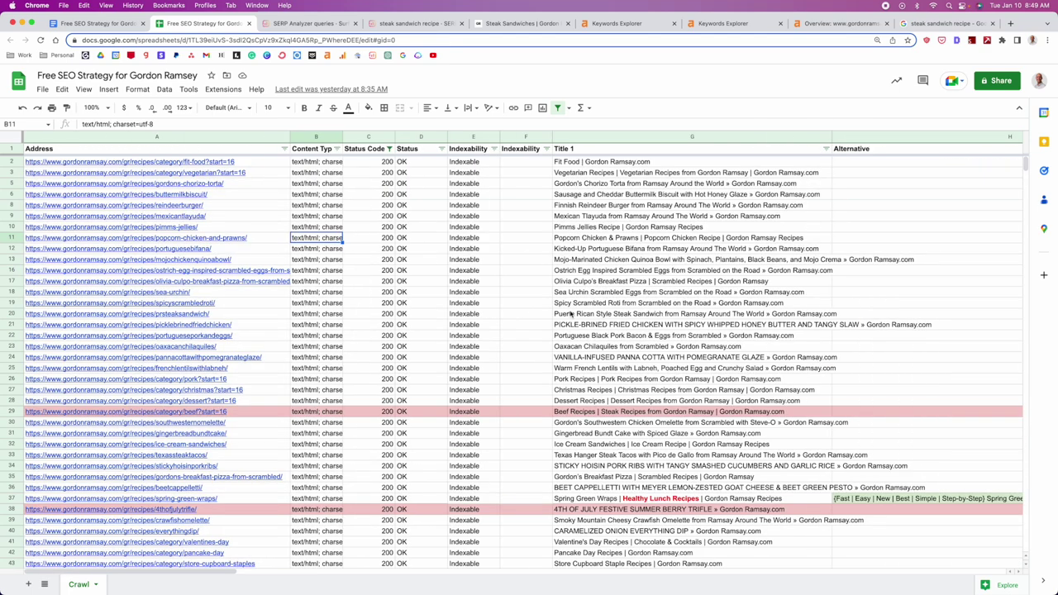
scroll(571, 377, right, 12)
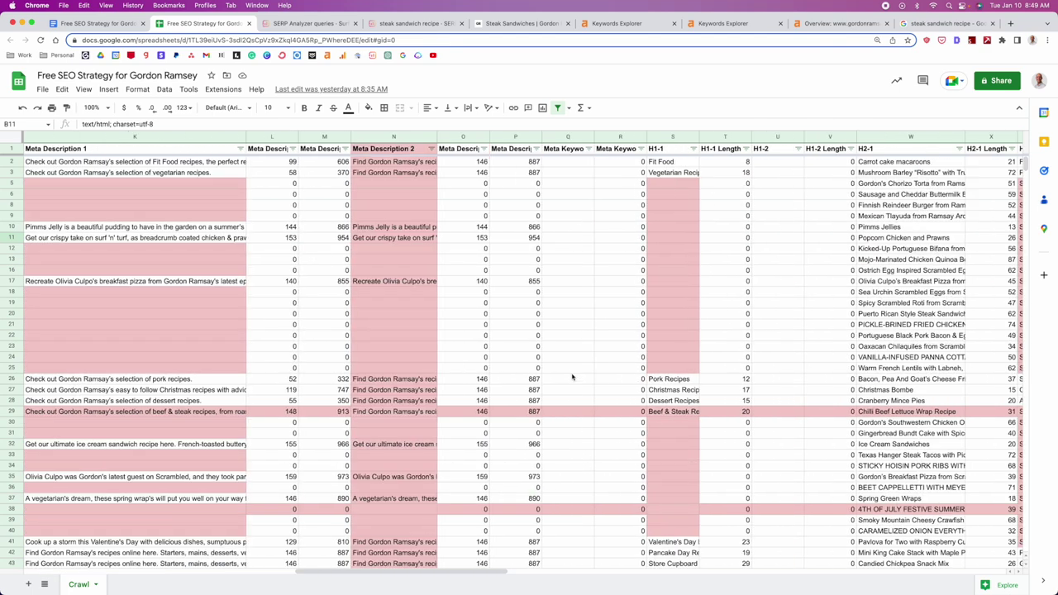
scroll(573, 377, left, 12)
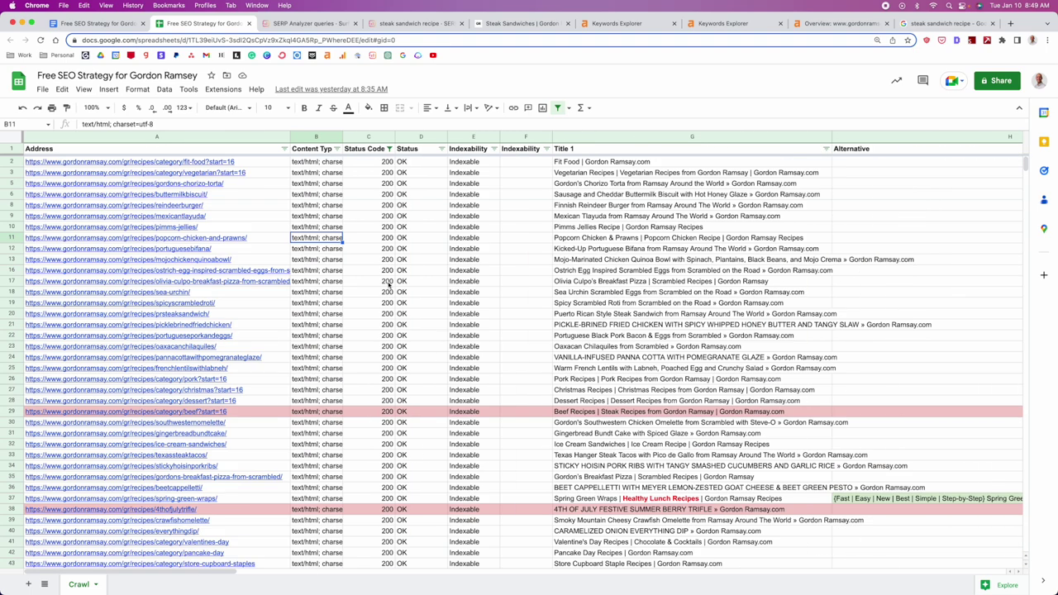
- Filter the Address column of the Crawl sheet by the light red 3 fill color
click(285, 149)
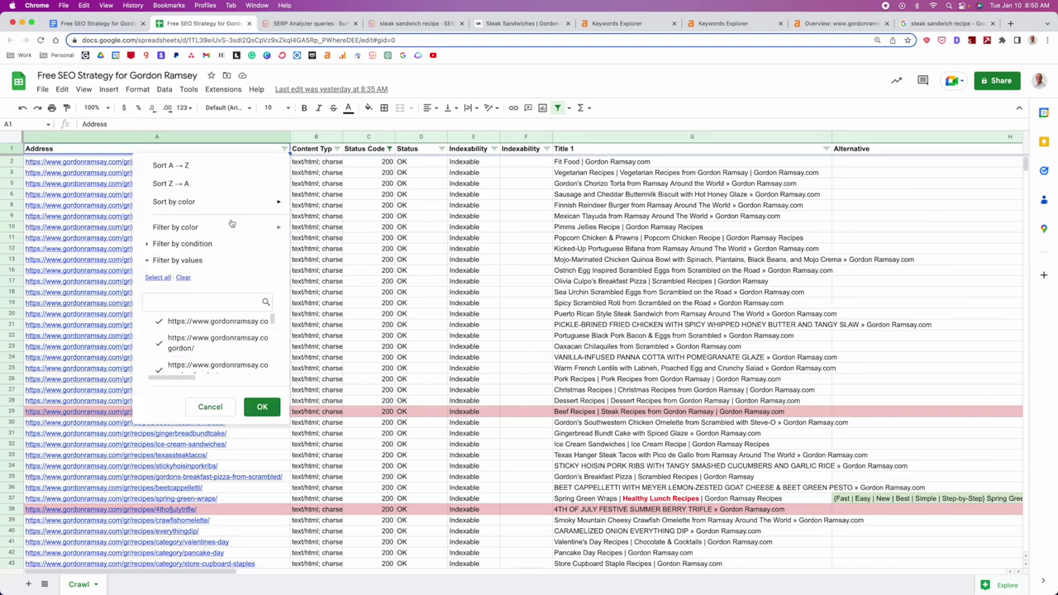
mouse_move(248, 231)
mouse_move(346, 249)
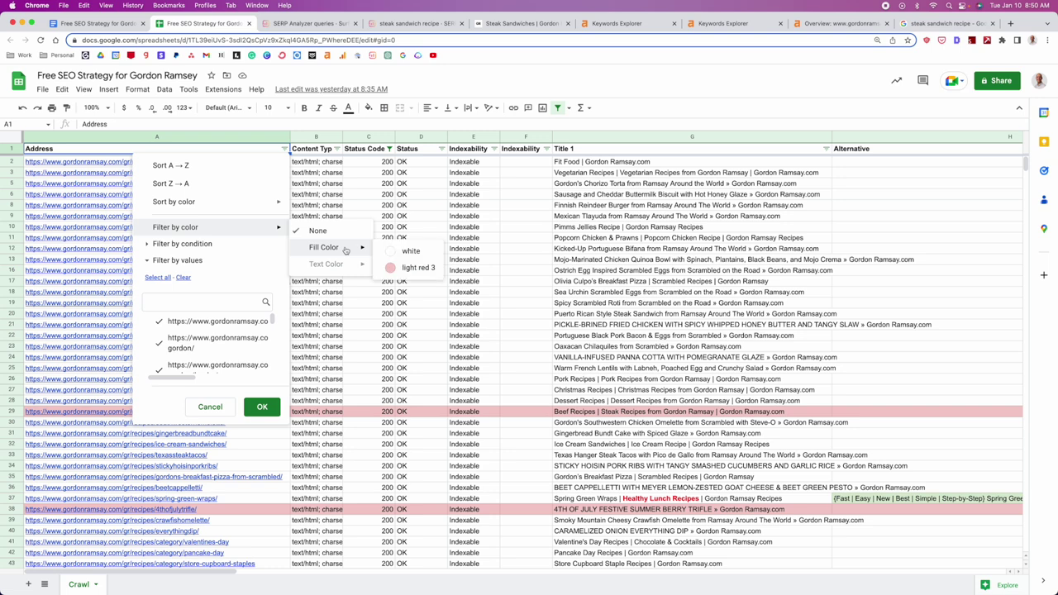
click(417, 268)
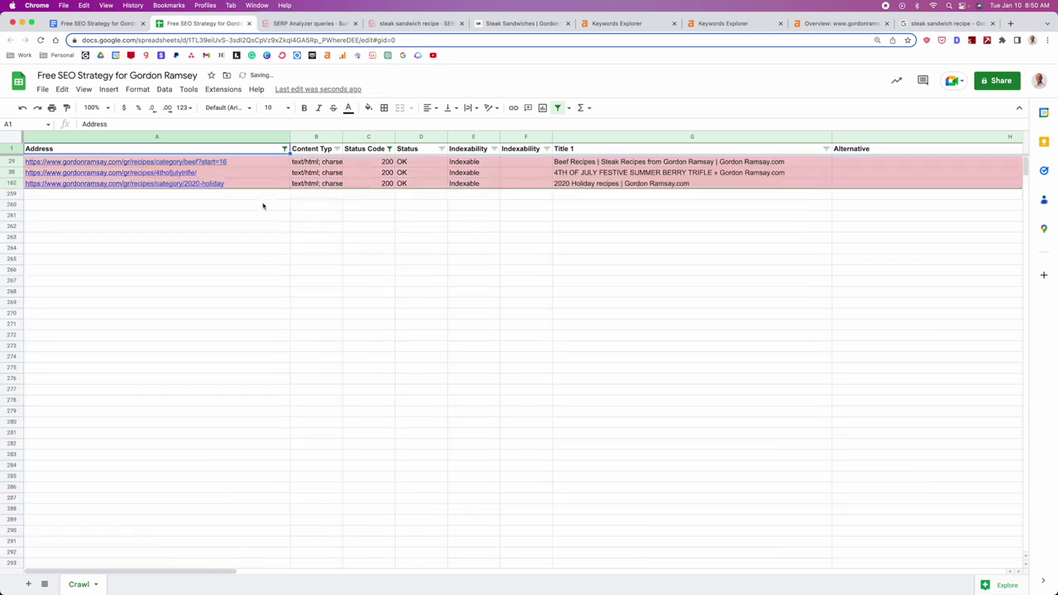
- Open the beef category URL ending in ?start=16 from the Crawl sheet and inspect its URL parameter and recipe listing
click(253, 162)
click(98, 178)
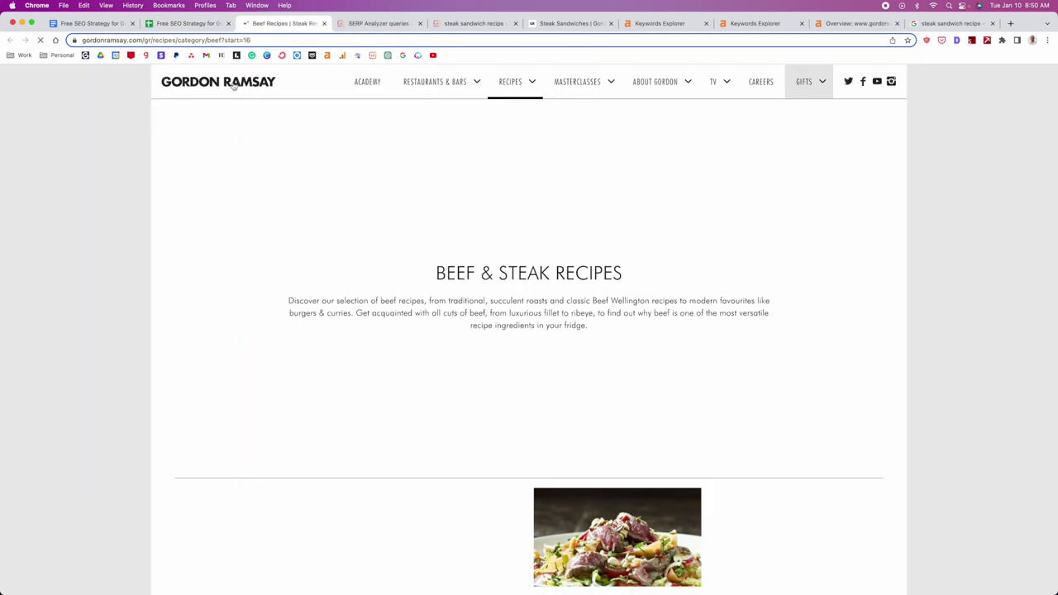
click(246, 39)
double_click(290, 40)
click(1000, 215)
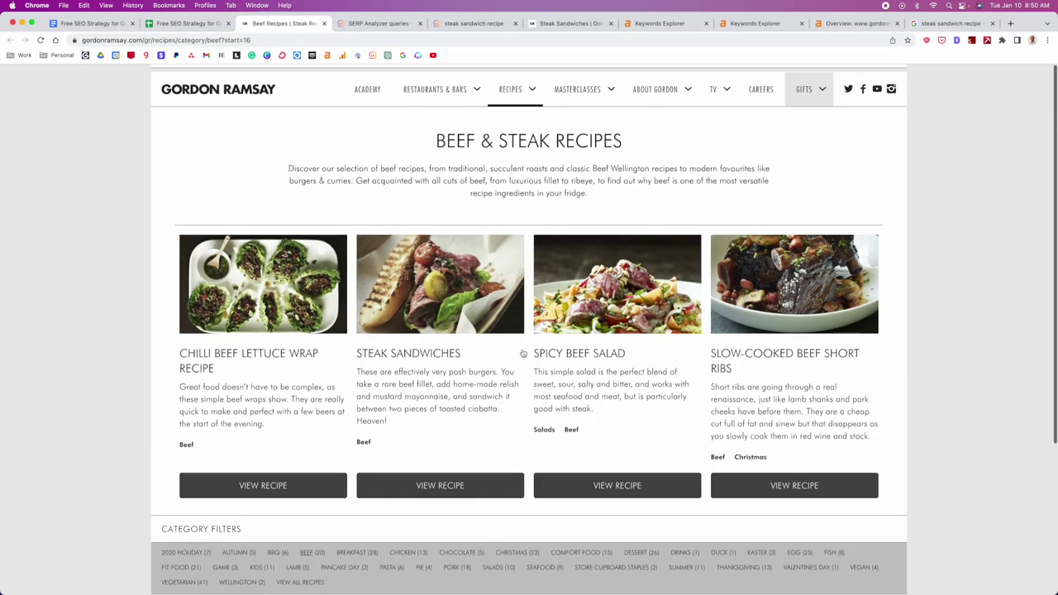
scroll(463, 314, down, 3)
scroll(463, 314, up, 3)
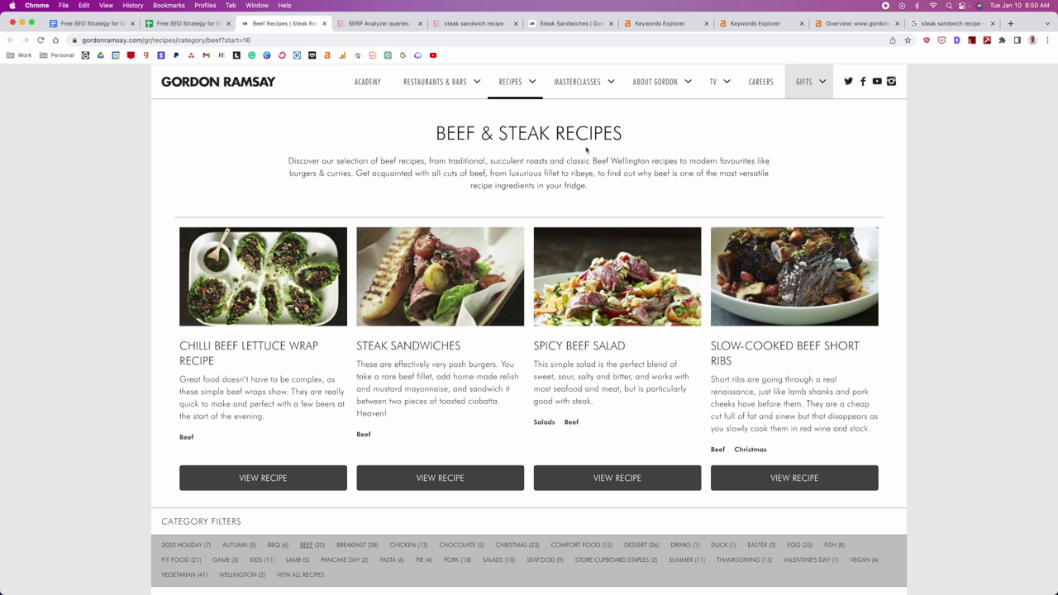
- Check the URL and canonical tag of the paginated beef category page in the on-page SEO extension
click(958, 41)
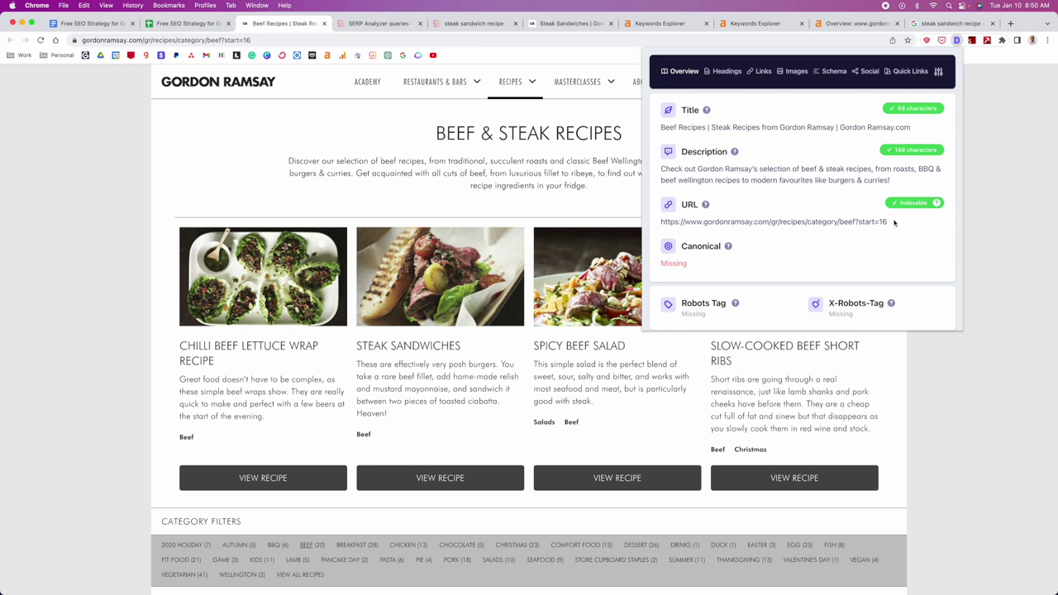
drag(889, 222, 675, 221)
click(695, 267)
drag(855, 222, 661, 223)
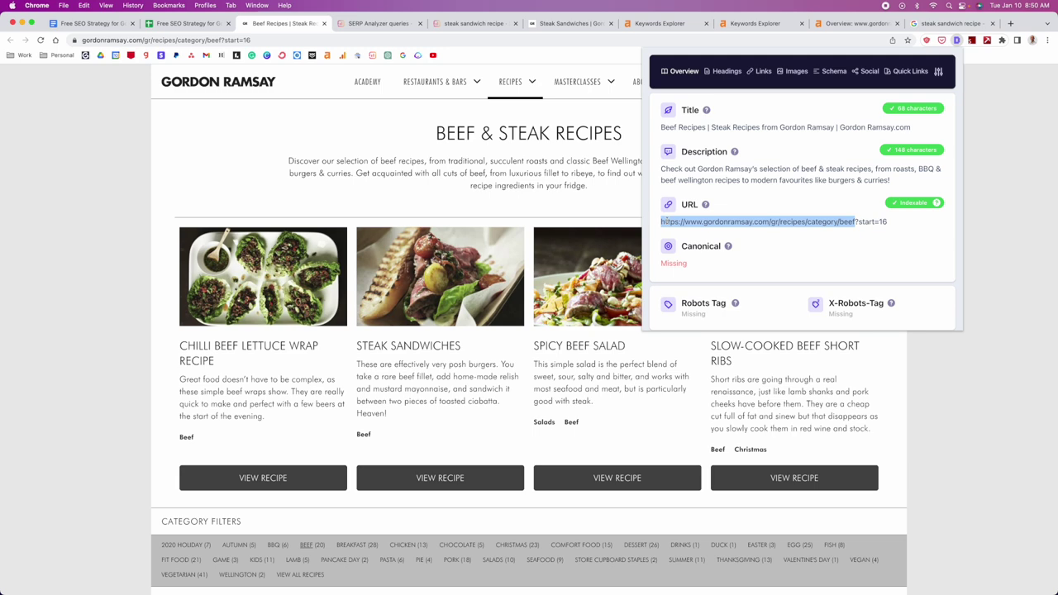
key(super+c)
click(248, 41)
click(252, 41)
key(super+v)
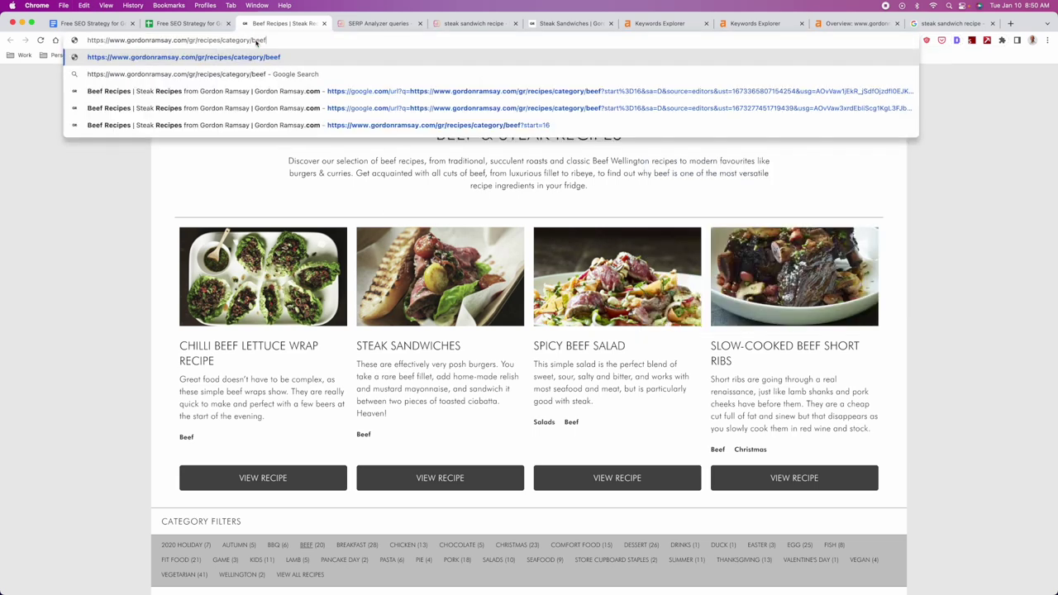
key(Return)
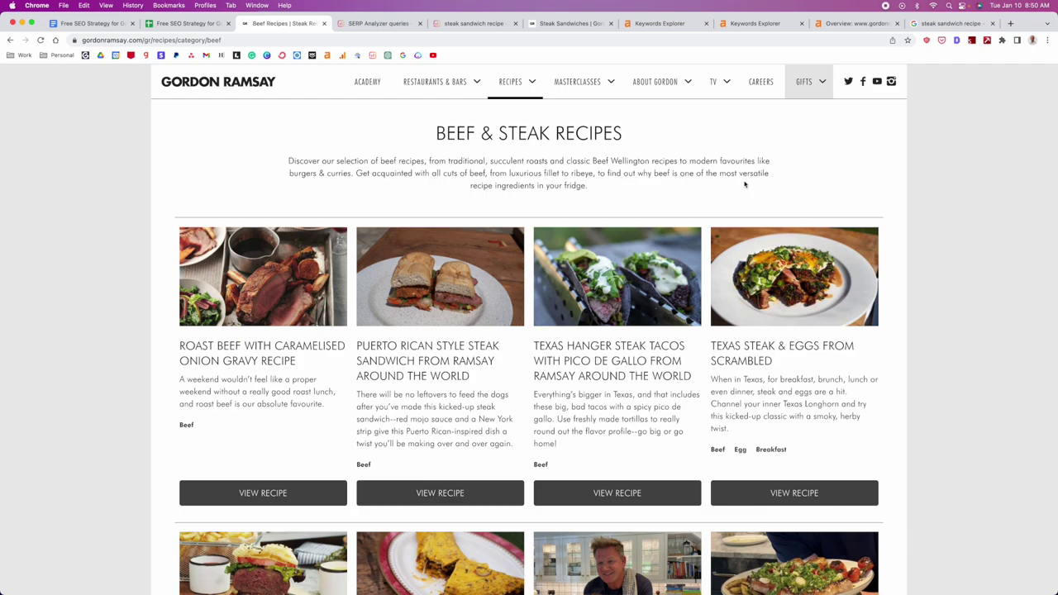
- Load more recipes on the main beef category page and compare the added recipes with the paginated version
scroll(934, 190, down, 10)
scroll(530, 269, down, 3)
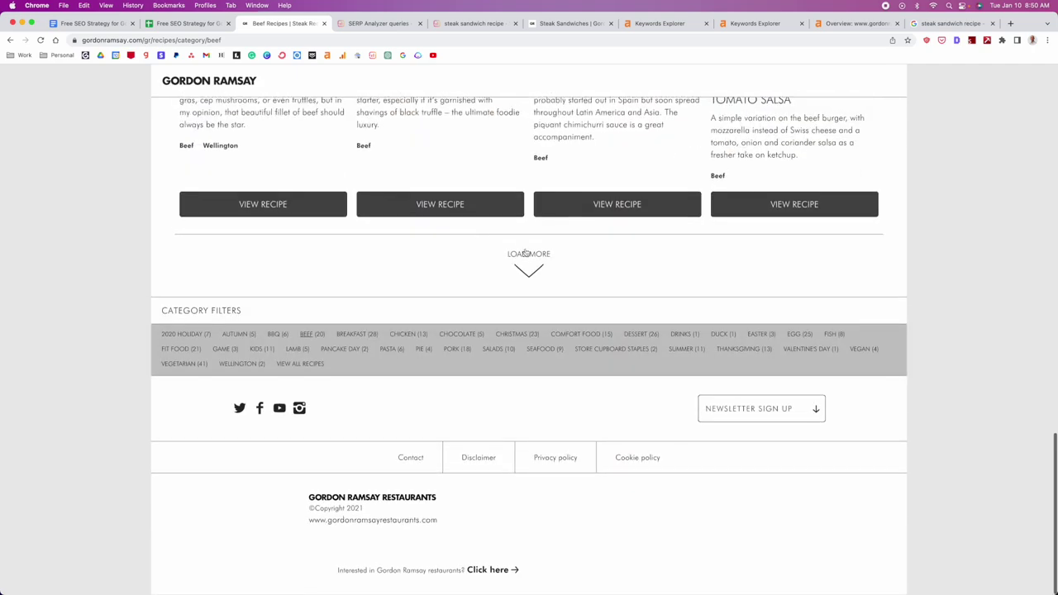
click(530, 268)
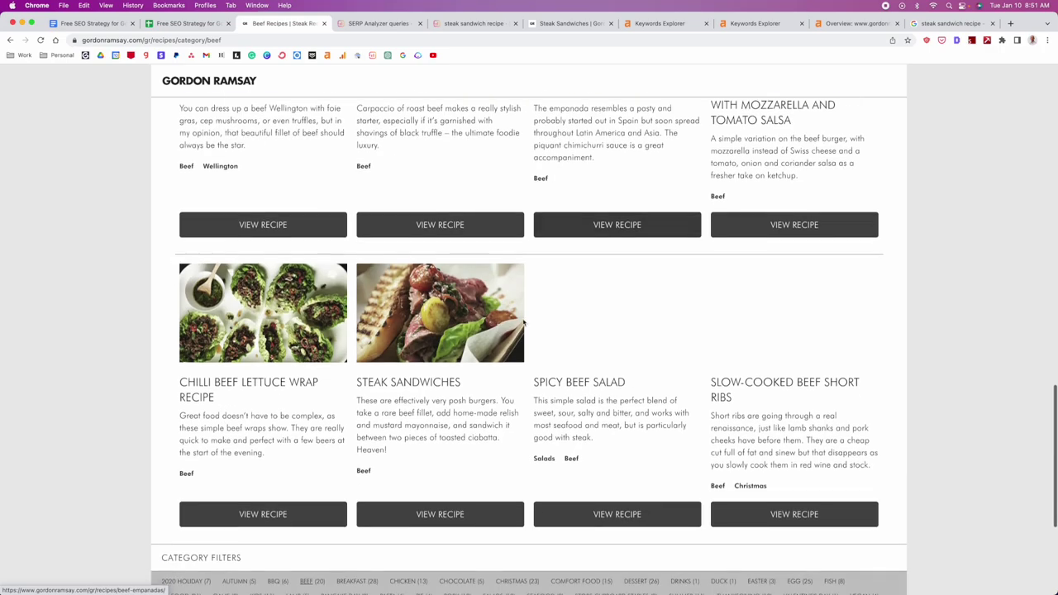
scroll(527, 302, down, 4)
scroll(621, 319, up, 10)
scroll(625, 329, up, 10)
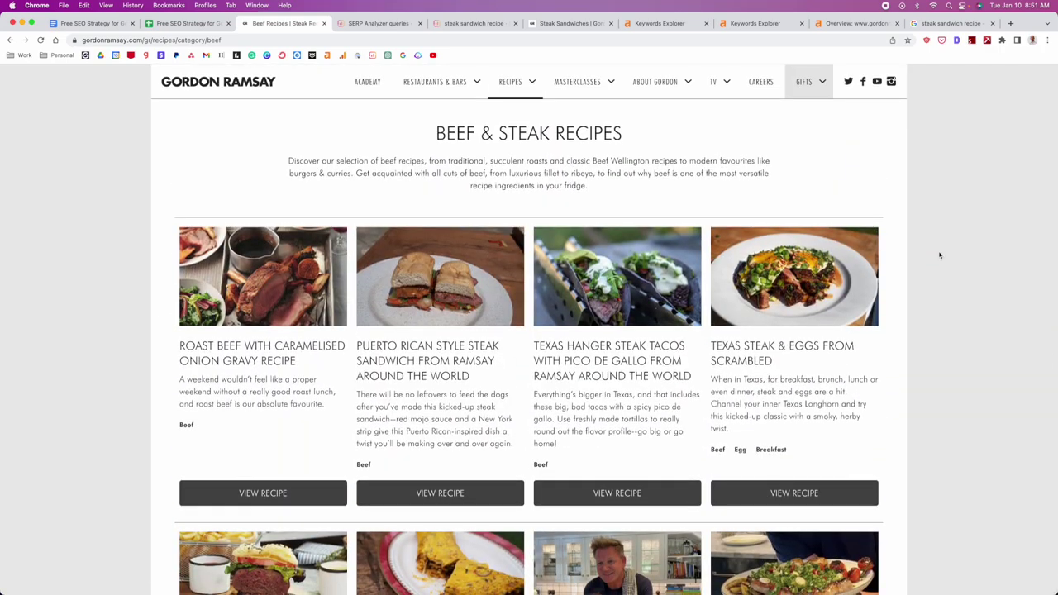
click(185, 23)
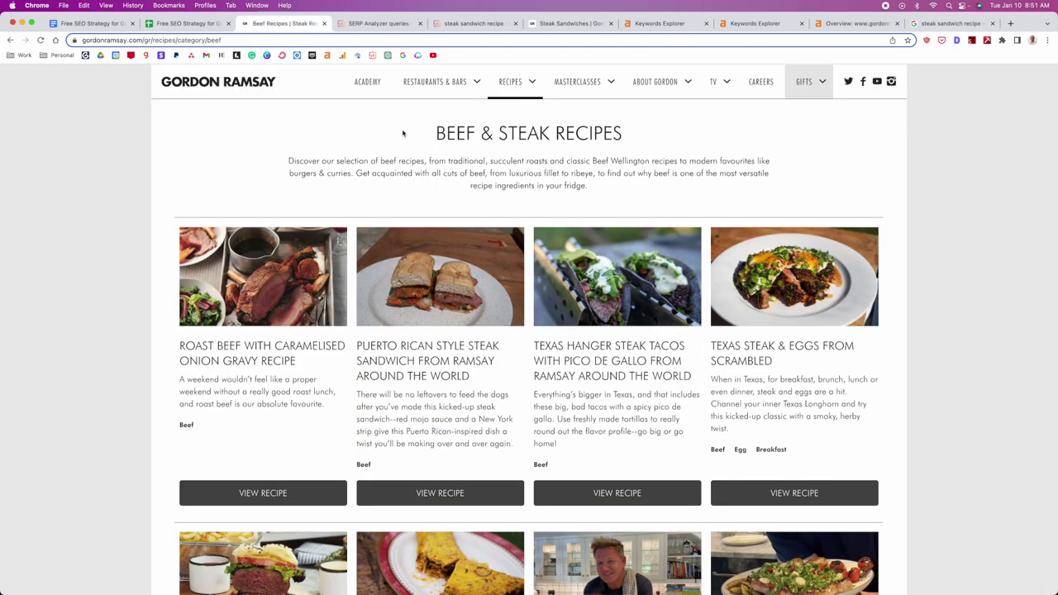
- Return to the Crawl sheet, locate the 4th of July trifle recipe in row 38, and set the sheet zoom to 200%
click(279, 24)
click(186, 25)
click(267, 231)
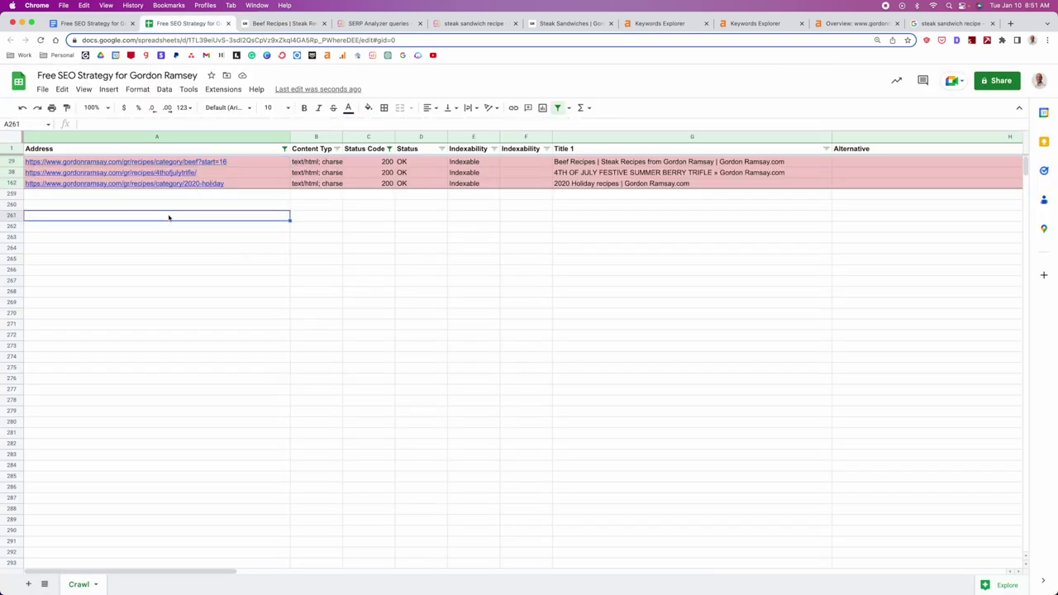
click(186, 173)
click(18, 173)
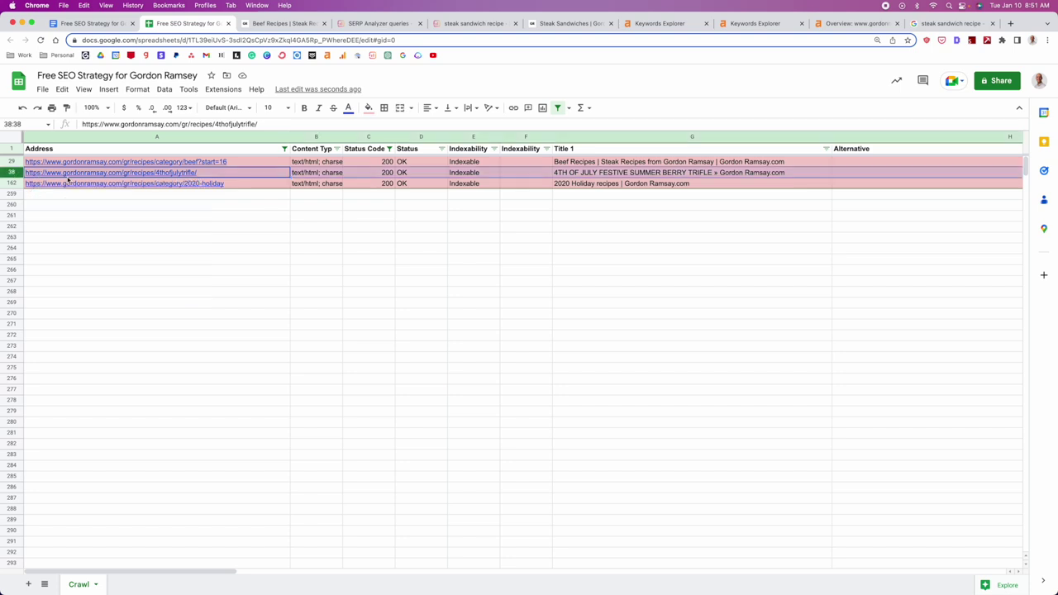
click(93, 107)
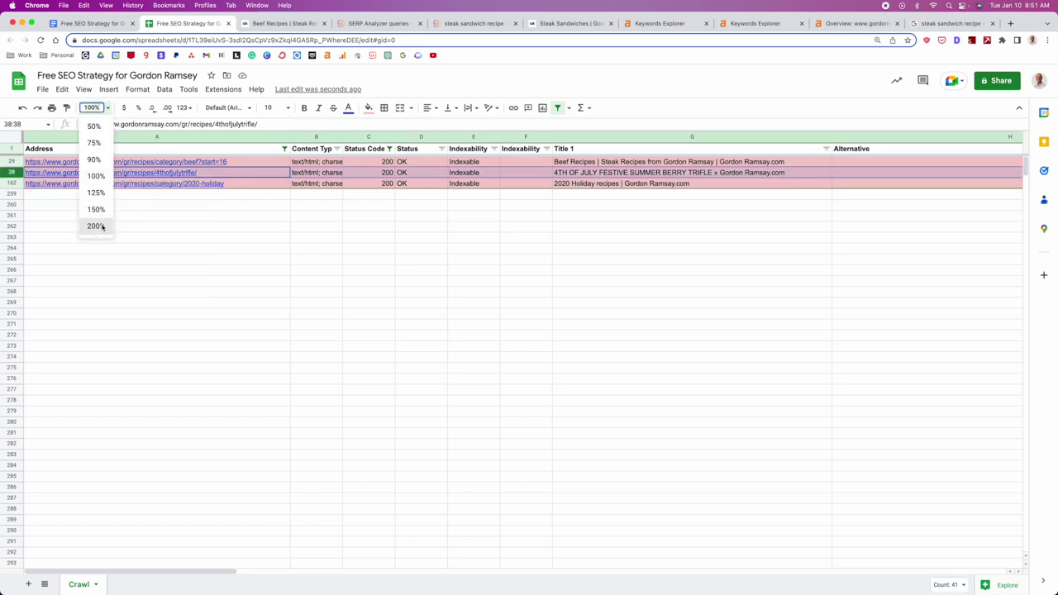
click(95, 226)
click(356, 315)
- Hyphenate the slug of the 4th of July trifle URL in A38 so it ends in 4th-of-july-trifle/
click(322, 210)
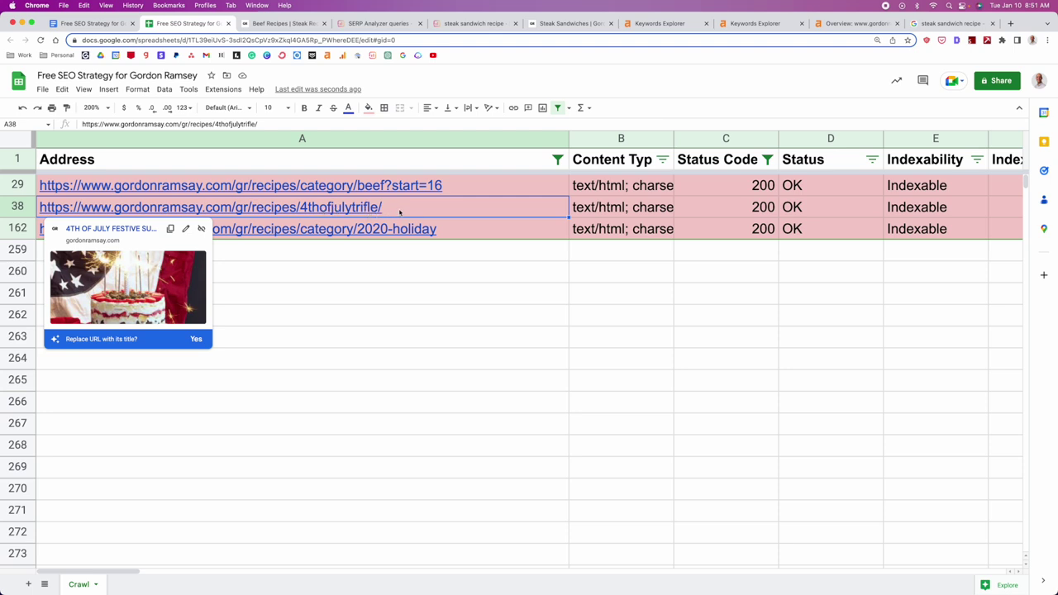
double_click(323, 207)
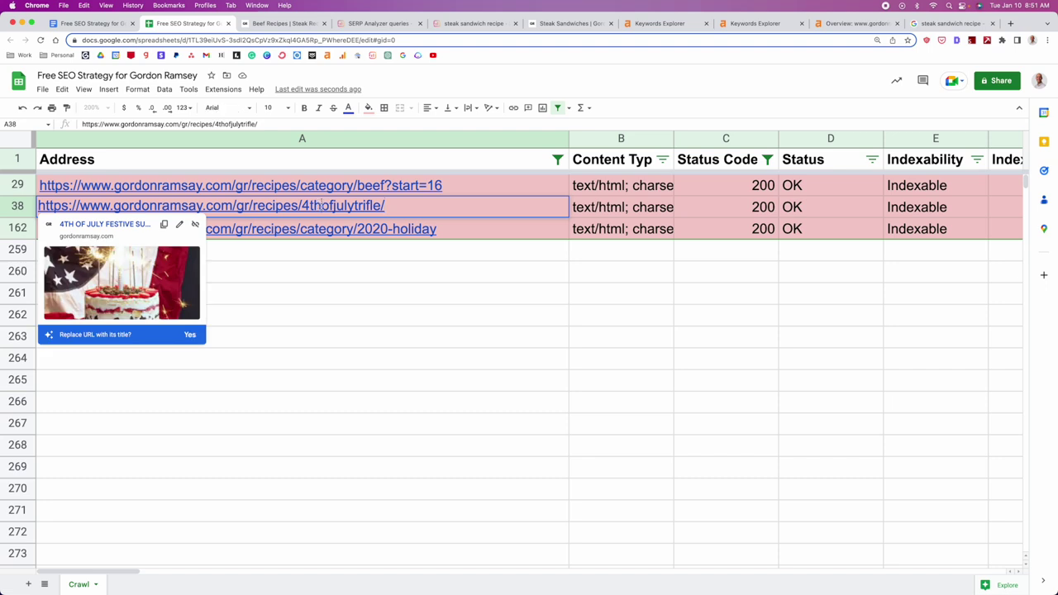
key(BackSpace)
text(-)
click(340, 207)
text(-)
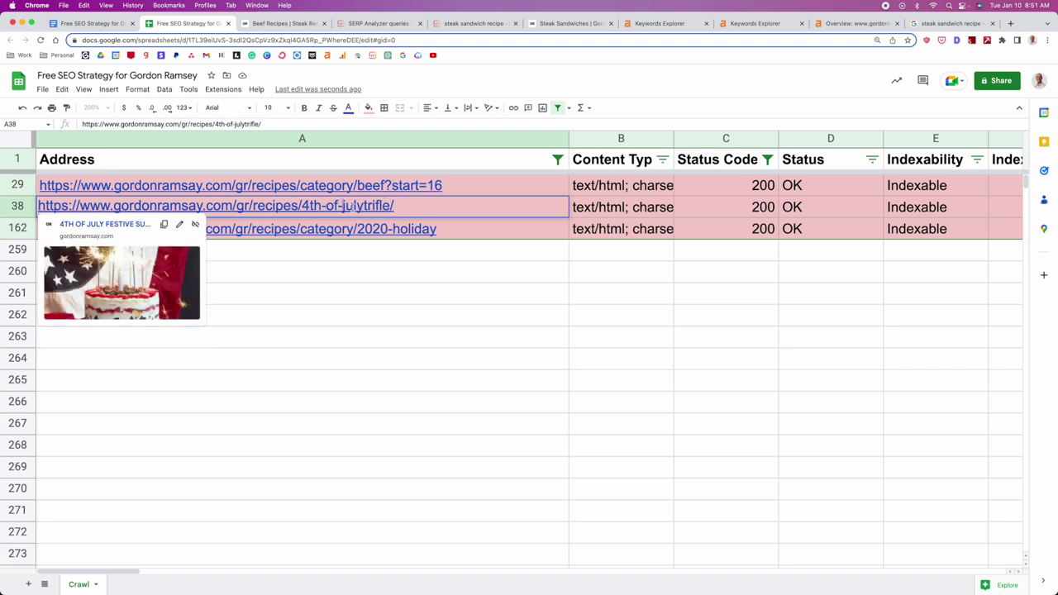
click(359, 208)
text(-)
click(371, 276)
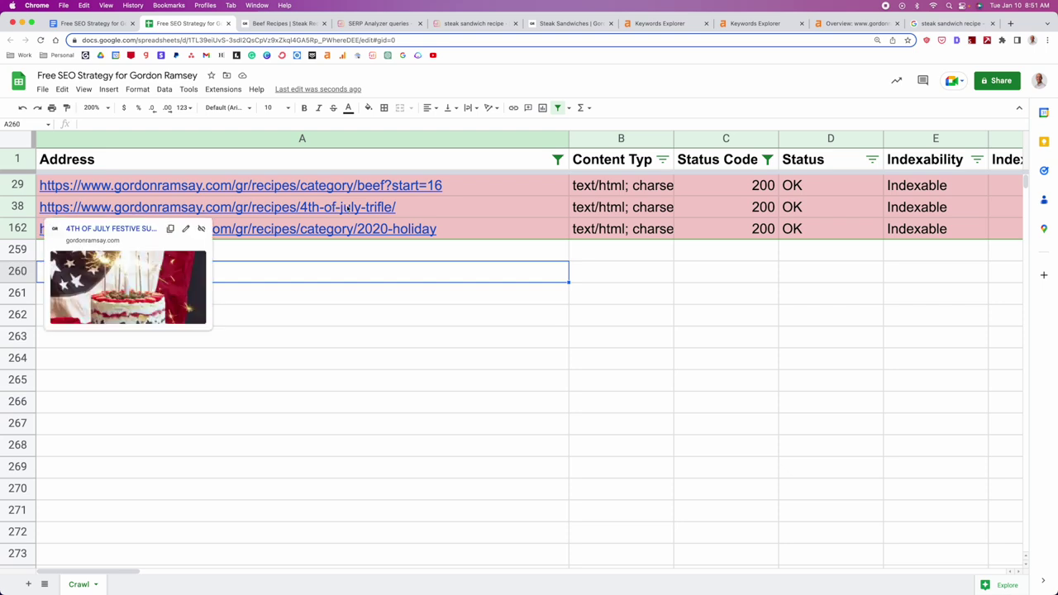
click(364, 213)
click(418, 270)
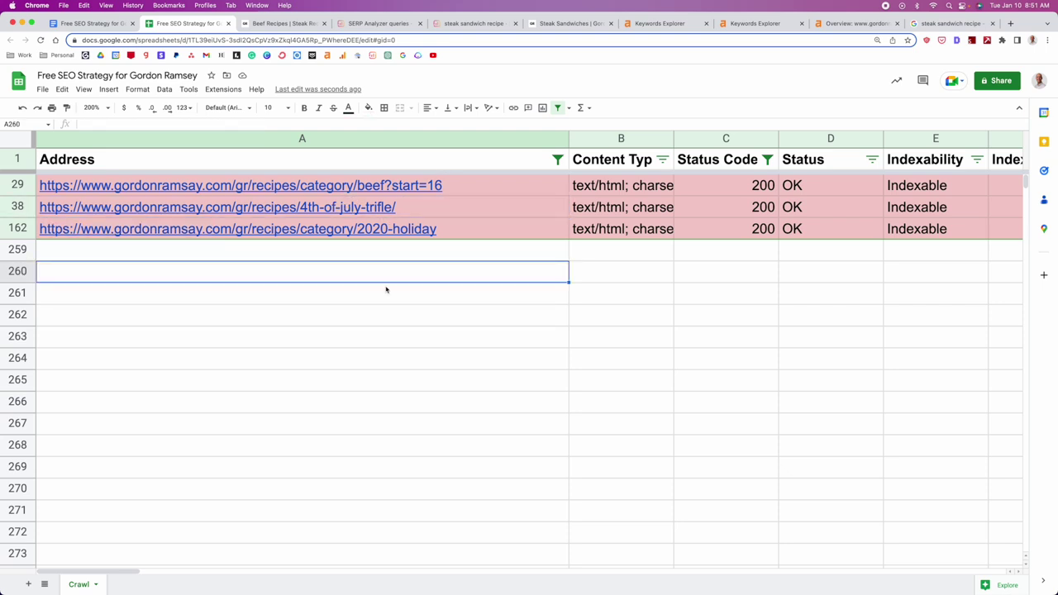
- Undo the hyphen edits to the 4th of July trifle URL in A38
click(352, 207)
key(ctrl+v)
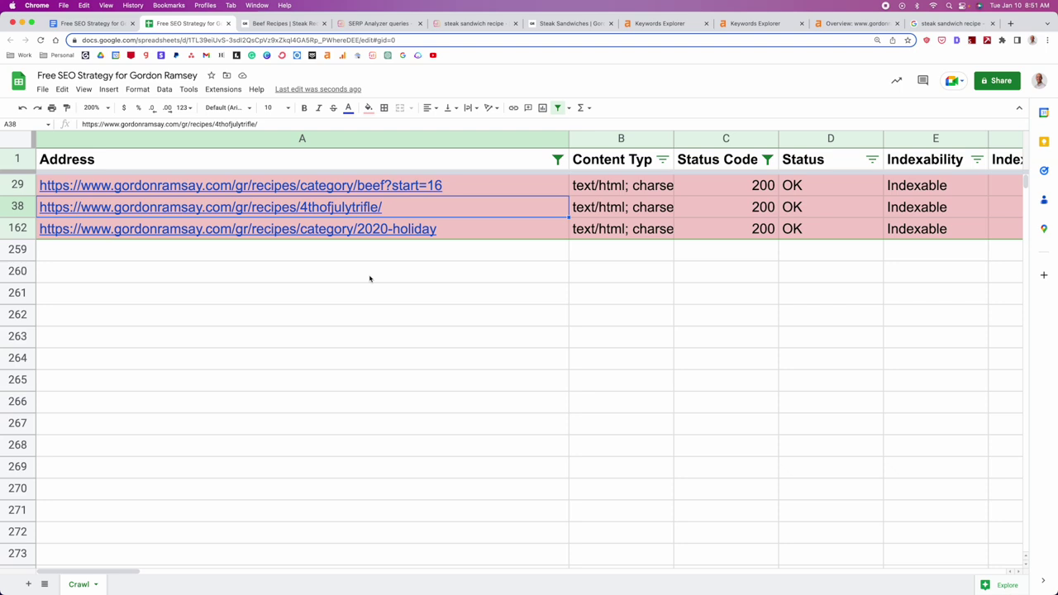
click(379, 272)
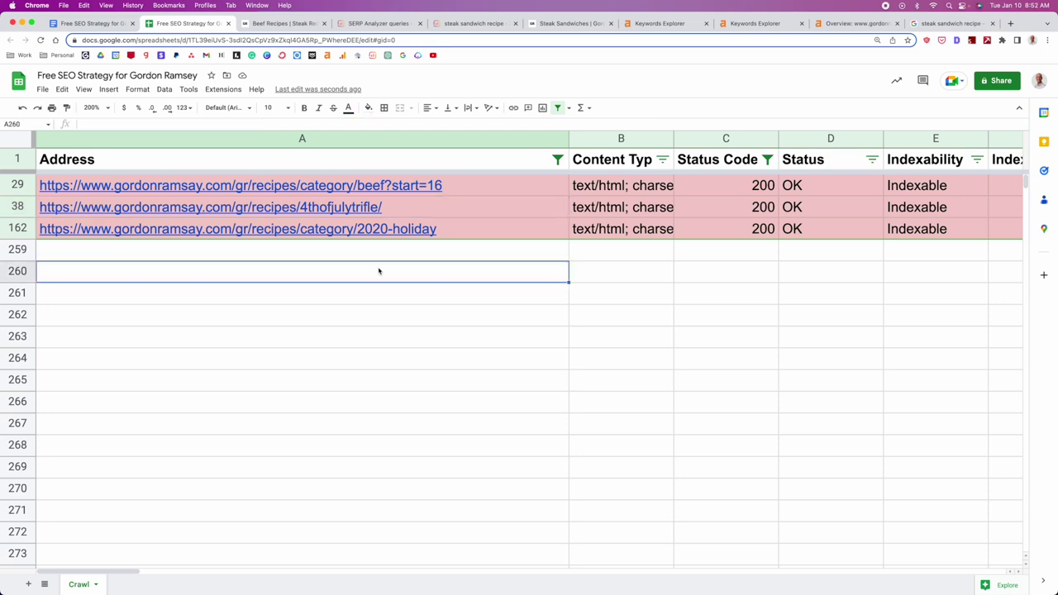
- Inspect the year 2020 in the holiday category URL in A162
click(365, 254)
click(365, 235)
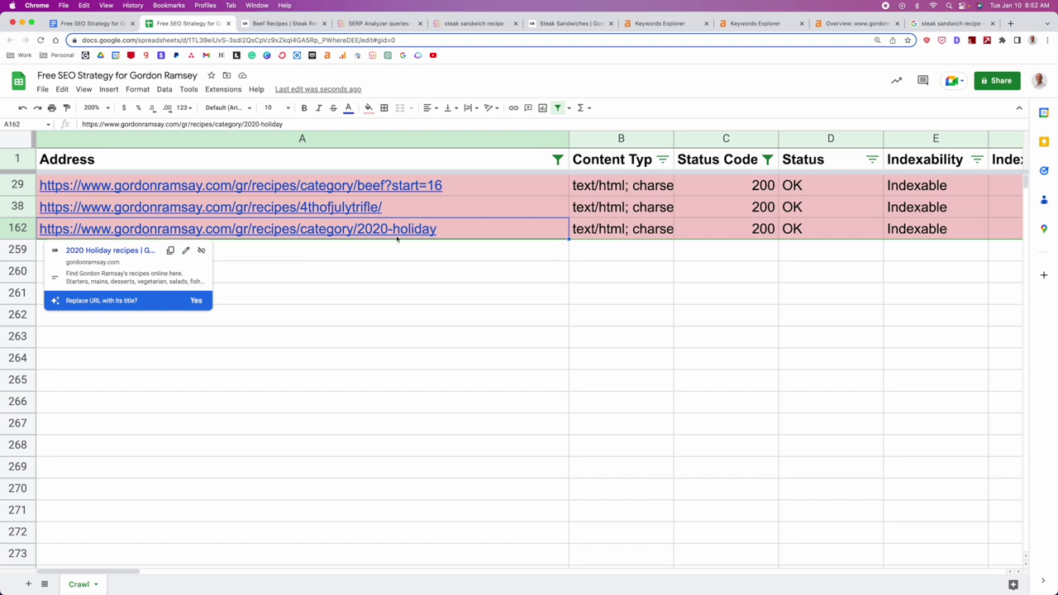
double_click(405, 234)
double_click(375, 228)
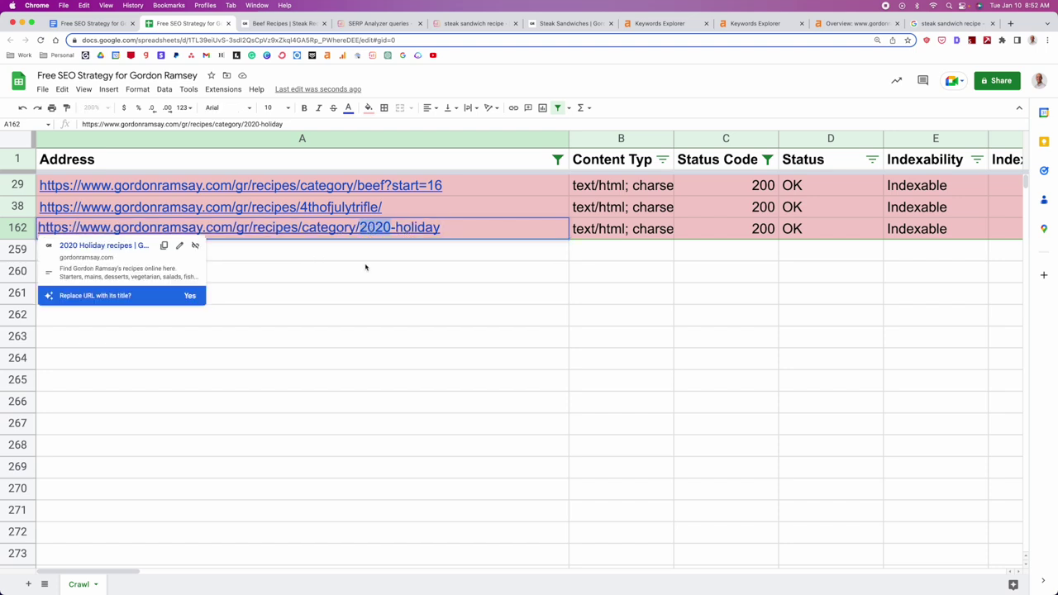
click(381, 254)
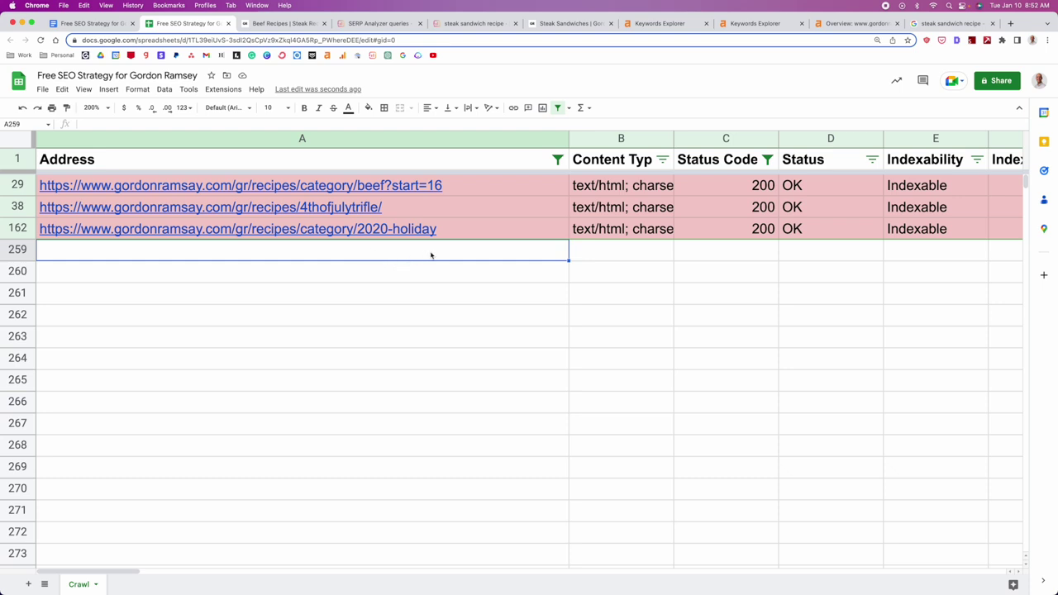
- Remove the fill color filter from the Address column
click(559, 160)
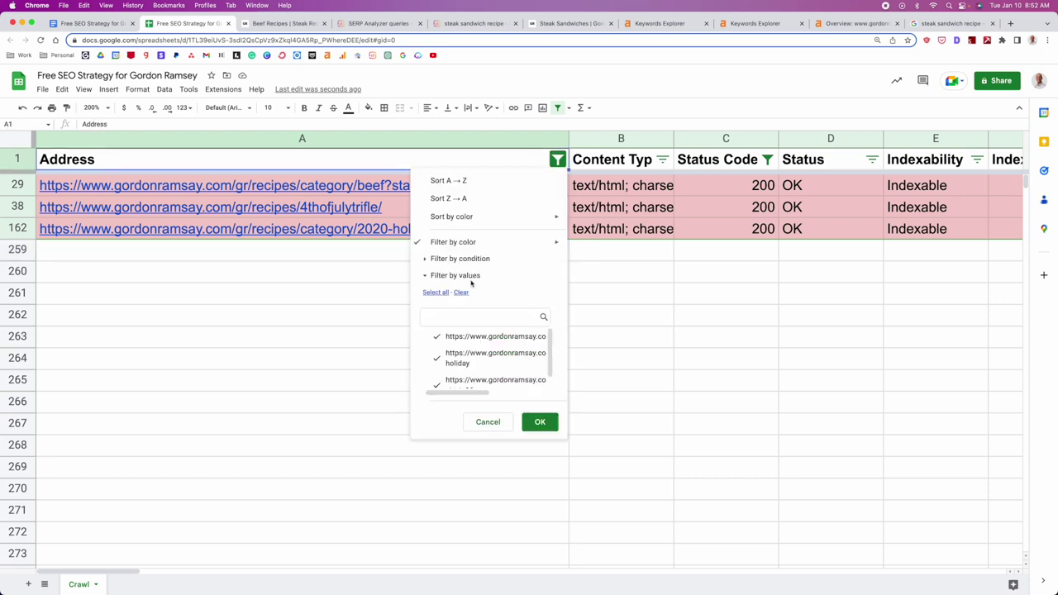
mouse_move(522, 245)
click(602, 245)
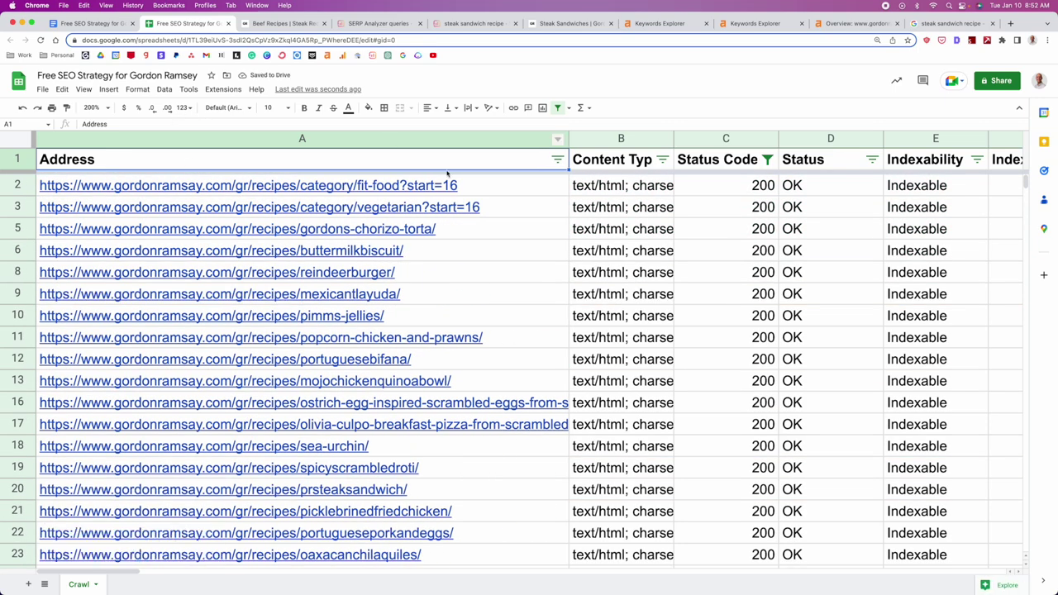
- Filter the Title 1 column by its light red fill color
mouse_move(545, 250)
scroll(545, 251, down, 6)
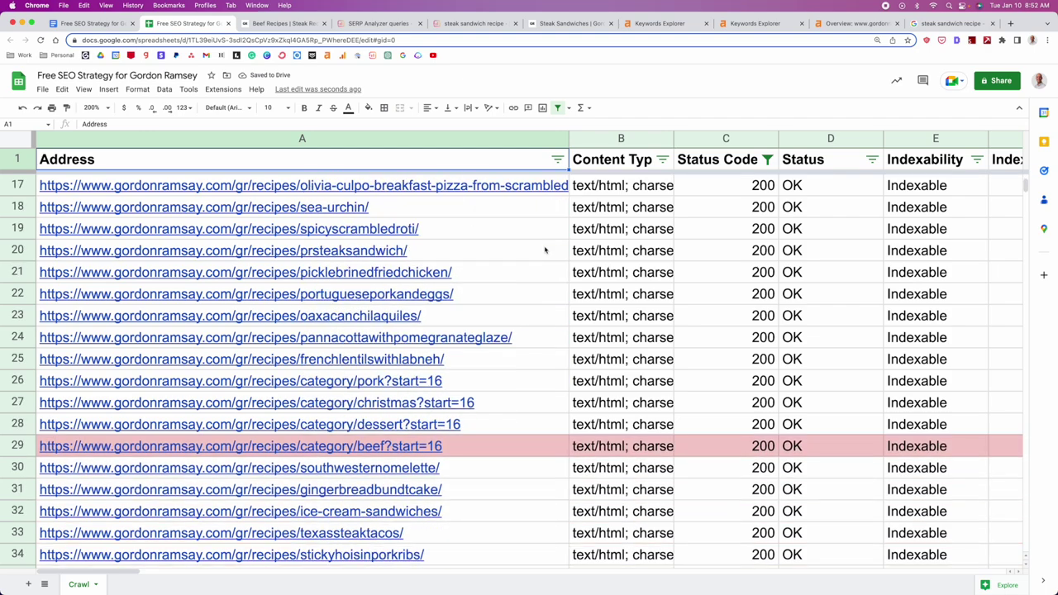
scroll(546, 265, right, 5)
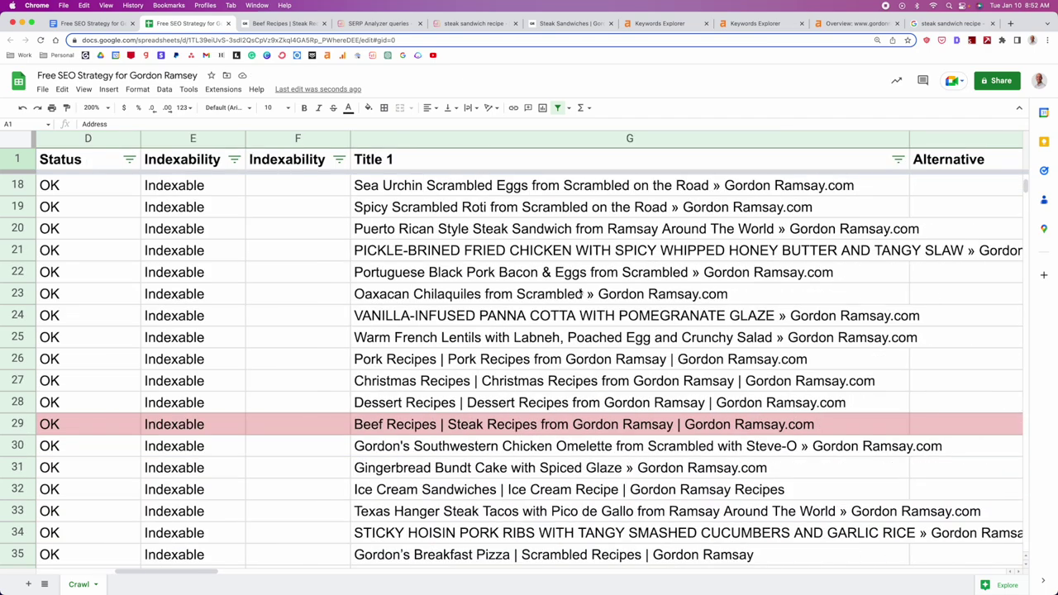
scroll(681, 323, up, 5)
scroll(681, 323, up, 2)
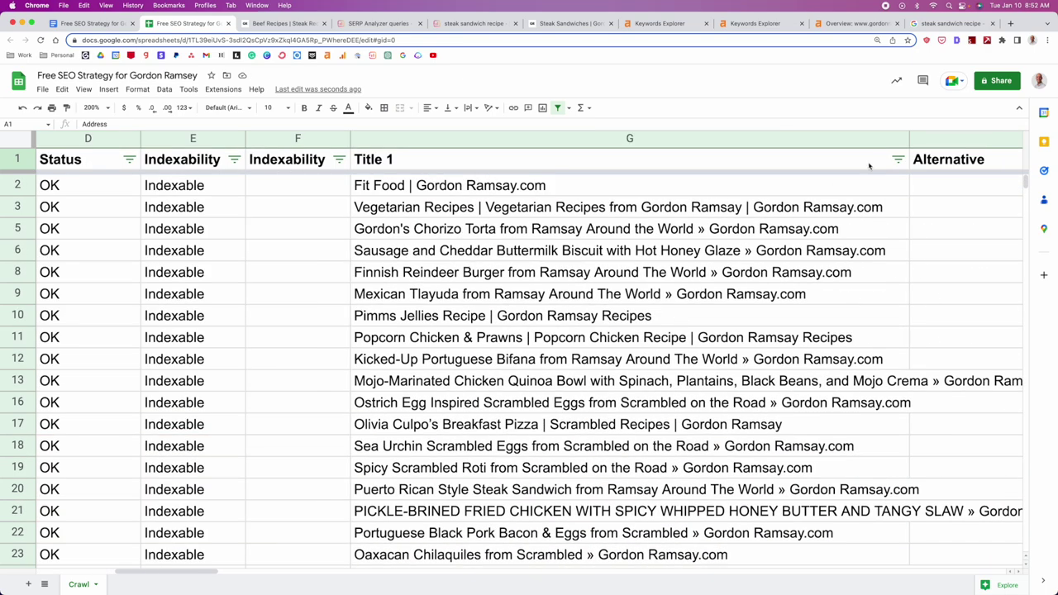
click(898, 159)
mouse_move(841, 248)
mouse_move(973, 269)
click(894, 282)
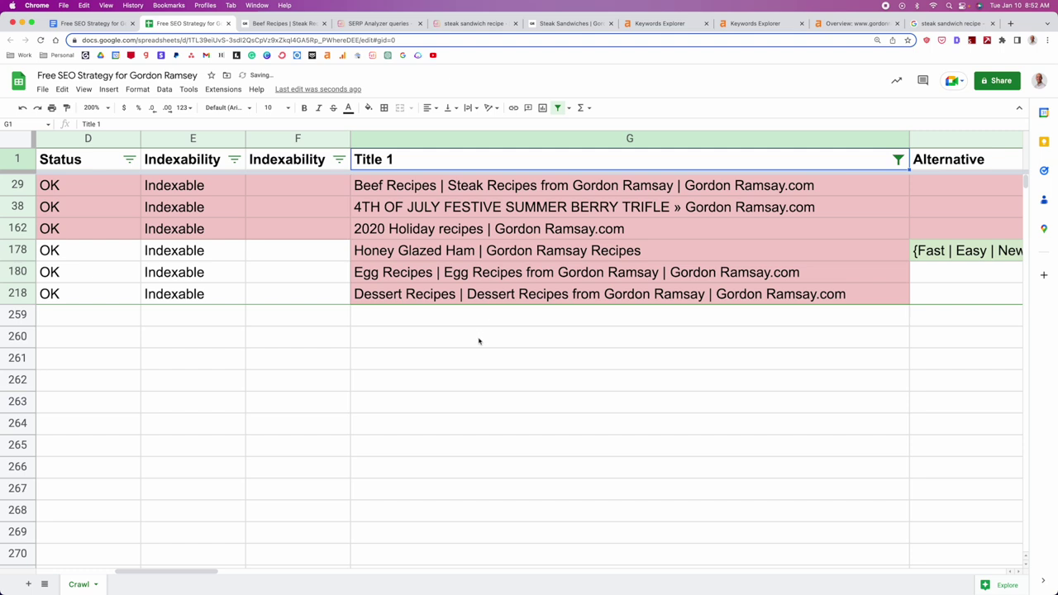
click(479, 339)
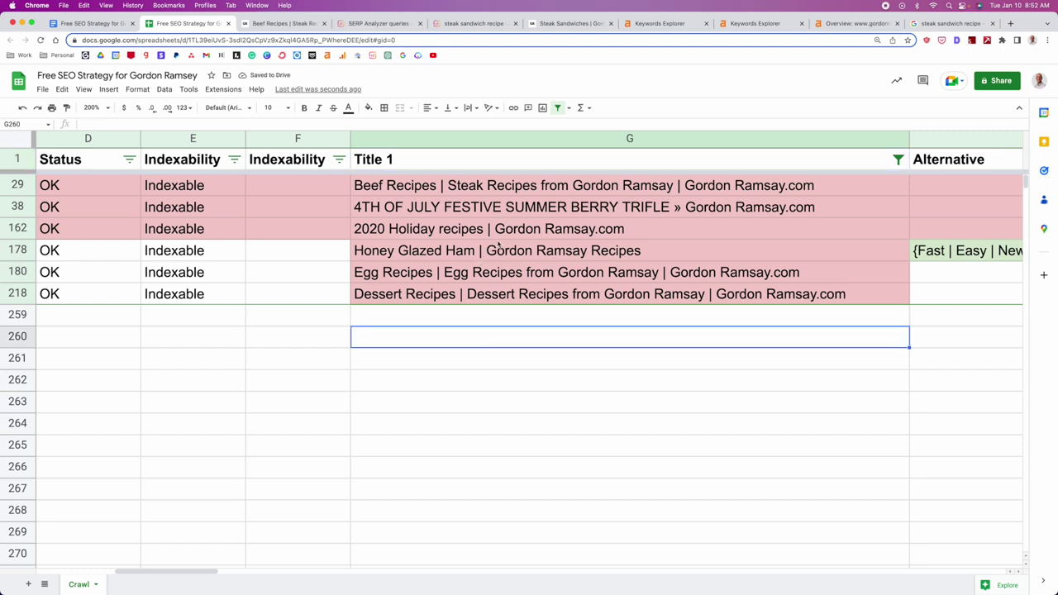
- Examine the wording of the Beef Recipes title and the keyword and brand parts of the Honey Glazed Ham title
click(417, 190)
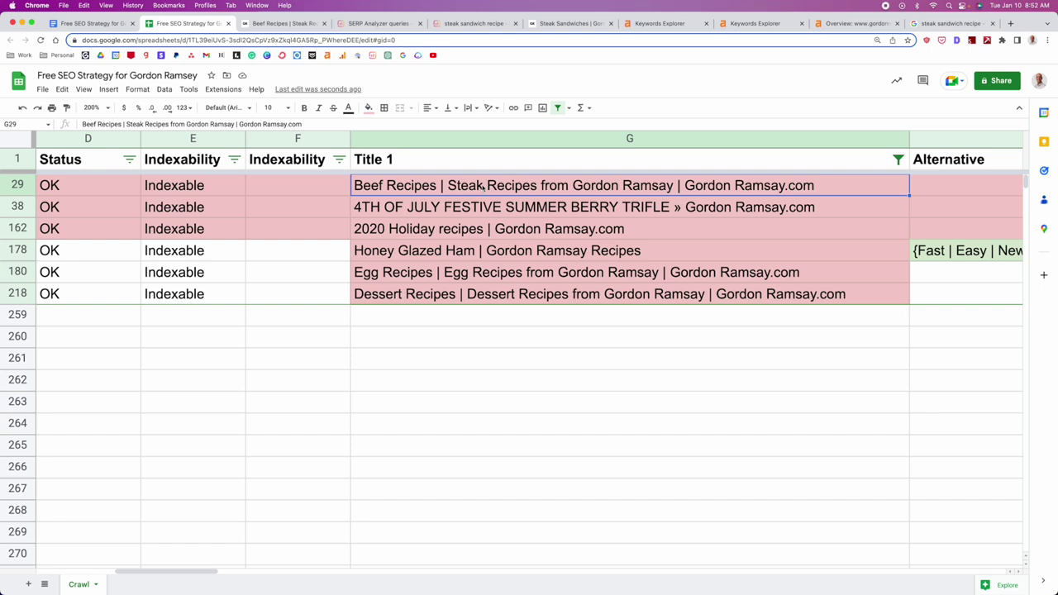
key(Return)
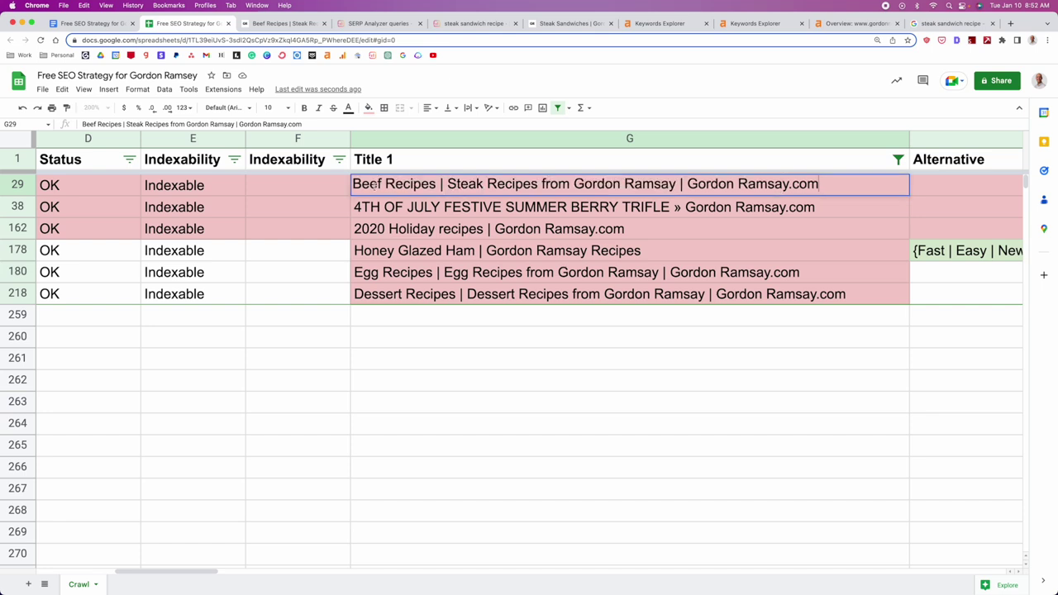
click(423, 256)
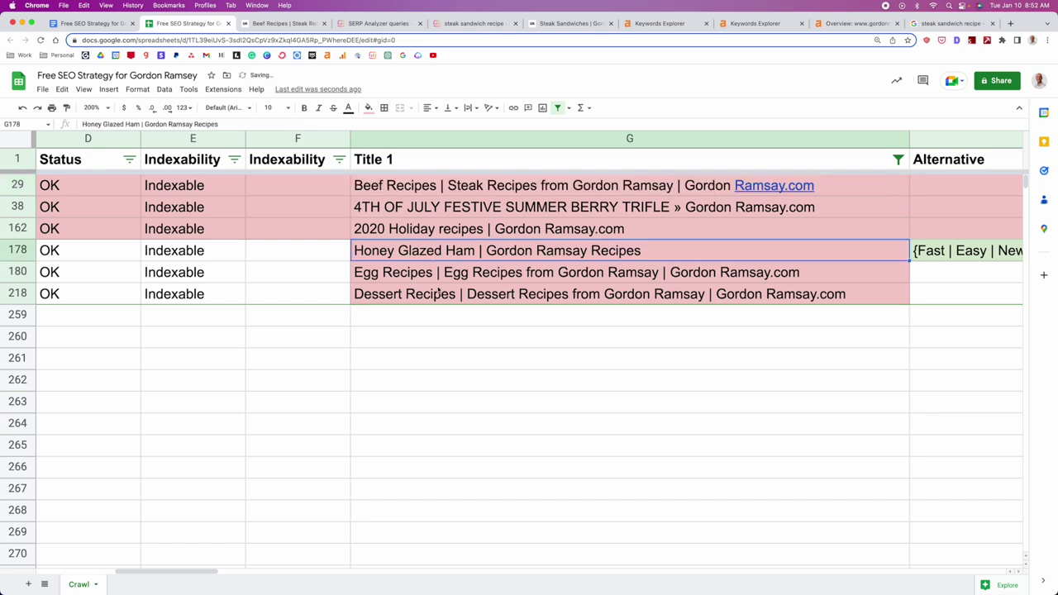
key(Return)
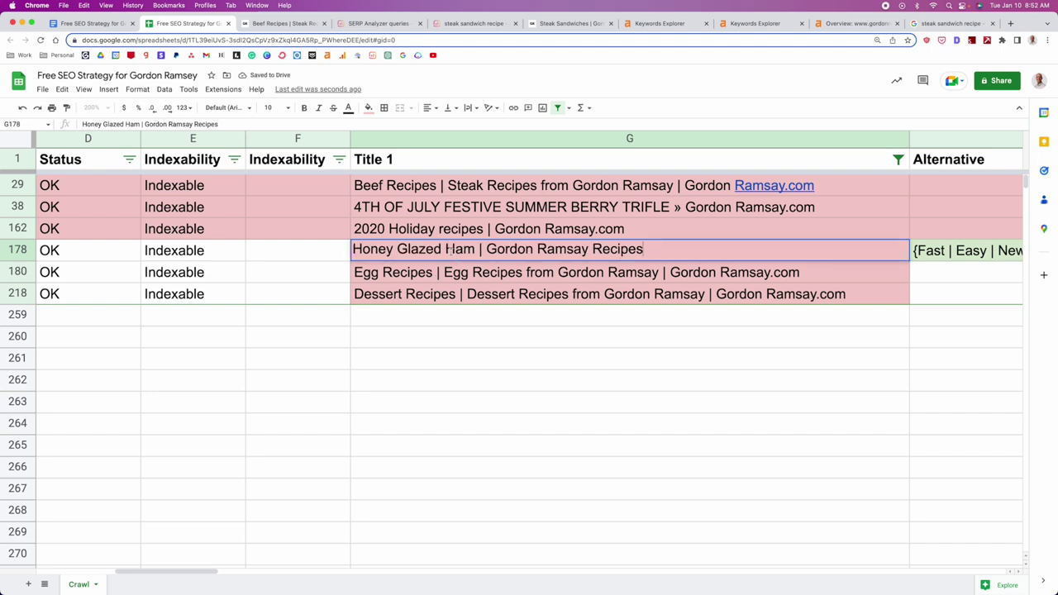
drag(477, 250, 356, 249)
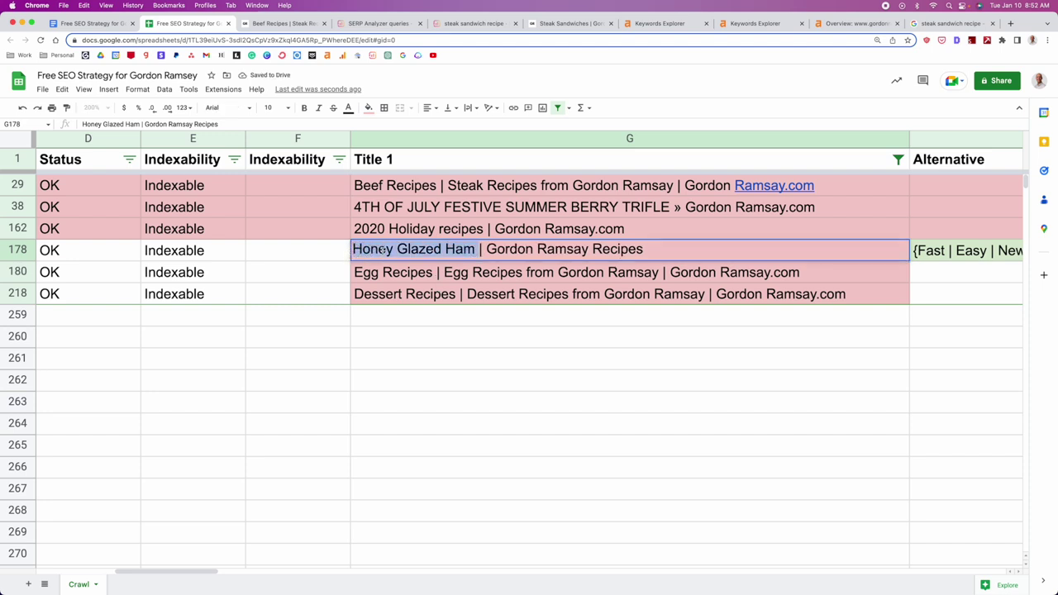
click(420, 249)
drag(477, 250, 339, 250)
click(536, 251)
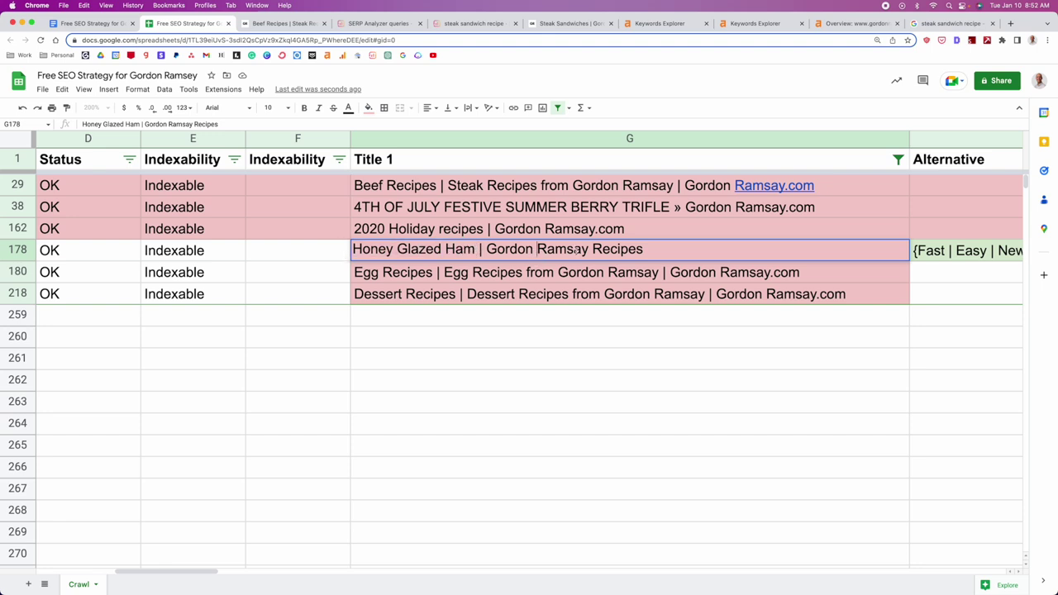
double_click(609, 249)
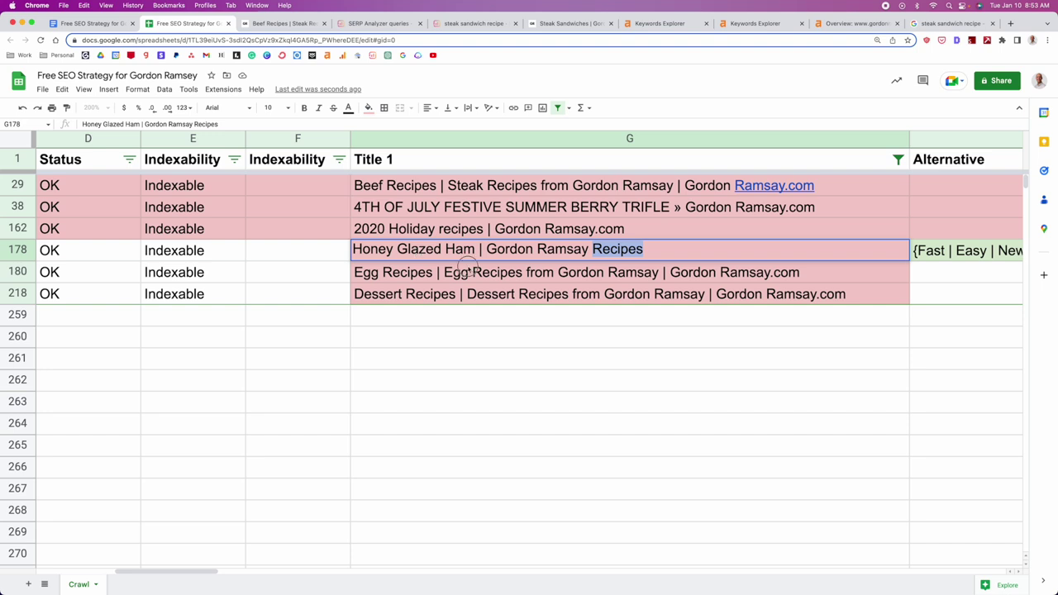
click(463, 270)
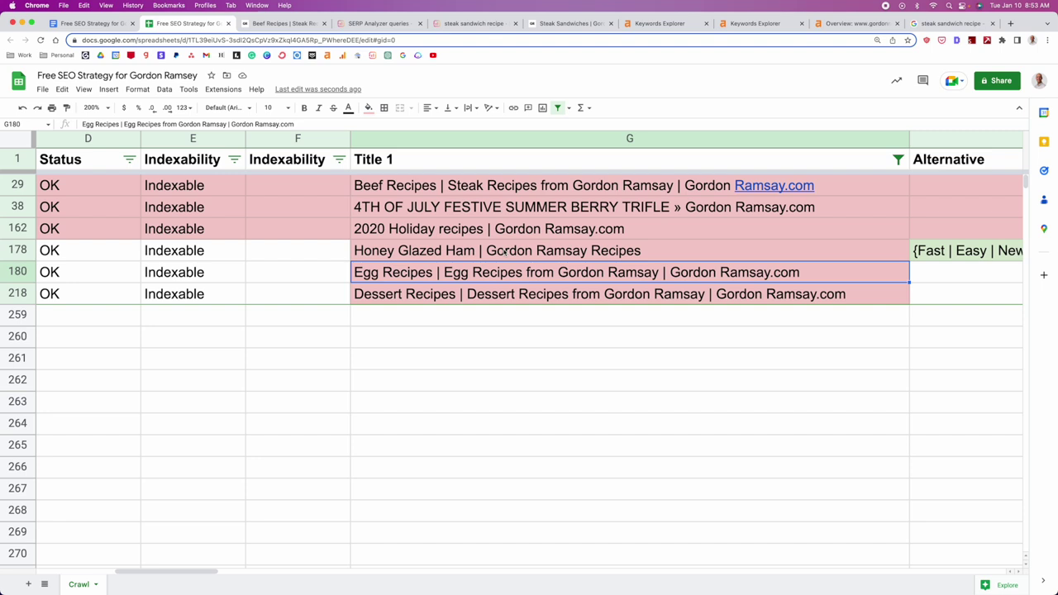
- Set the sheet zoom to 125% and inspect the Honey Glazed Ham title in the Alternative column
scroll(504, 252, right, 5)
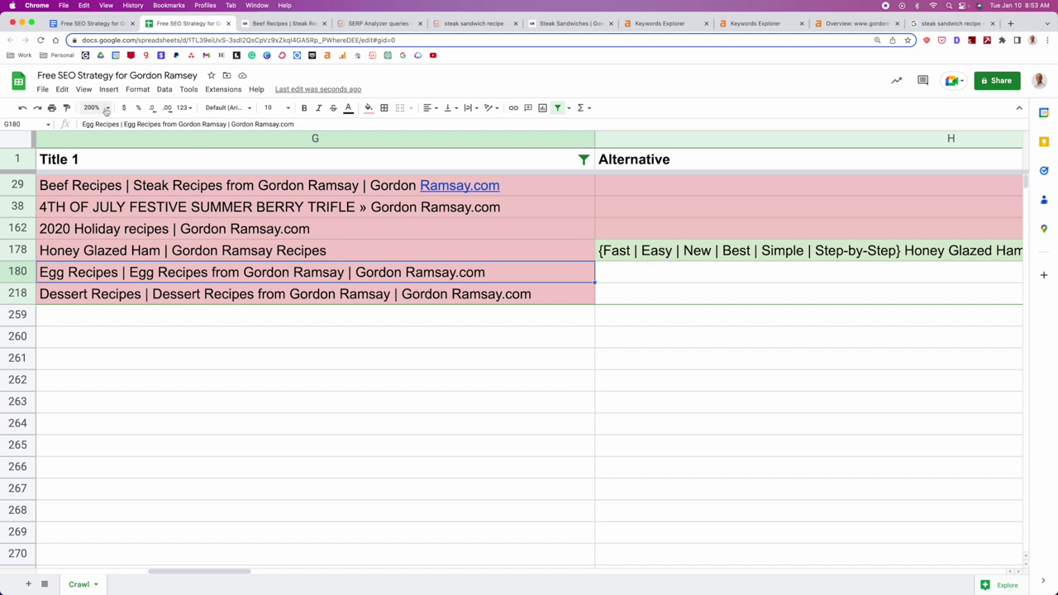
click(98, 107)
click(97, 193)
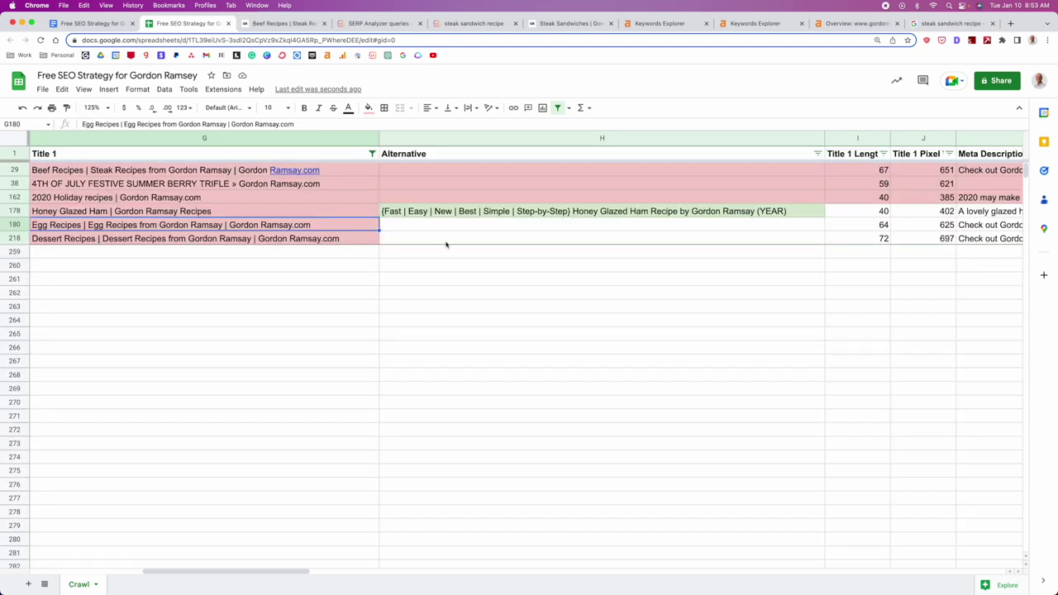
click(541, 214)
double_click(591, 213)
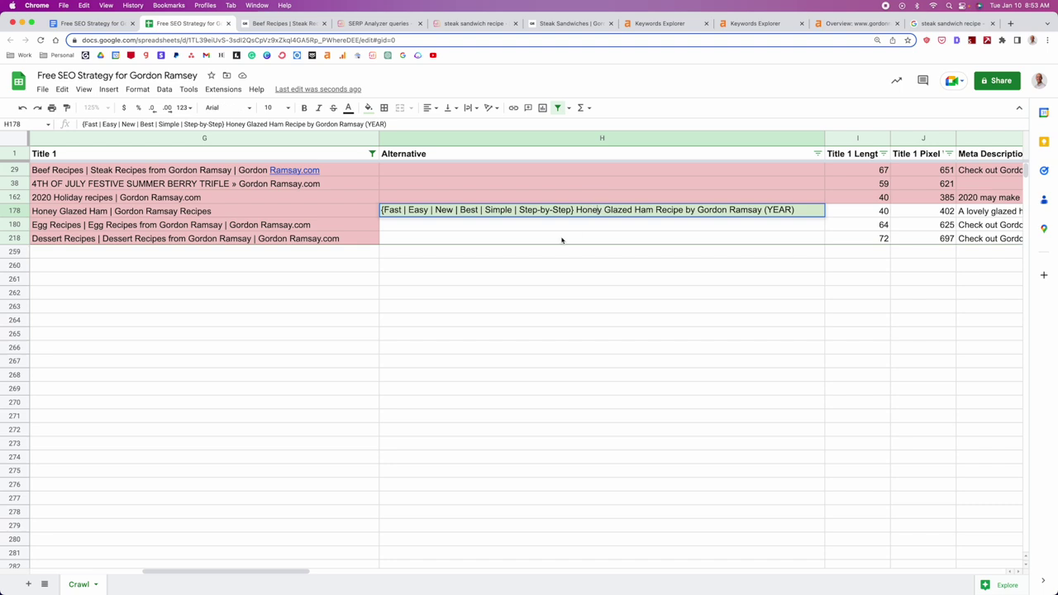
click(468, 227)
- Copy the Alternative title for Honey Glazed Ham into H262 and edit it to "Fast Honey Glazed Ham Recipe by Gordon Ramsay (2023)"
click(520, 211)
key(super+c)
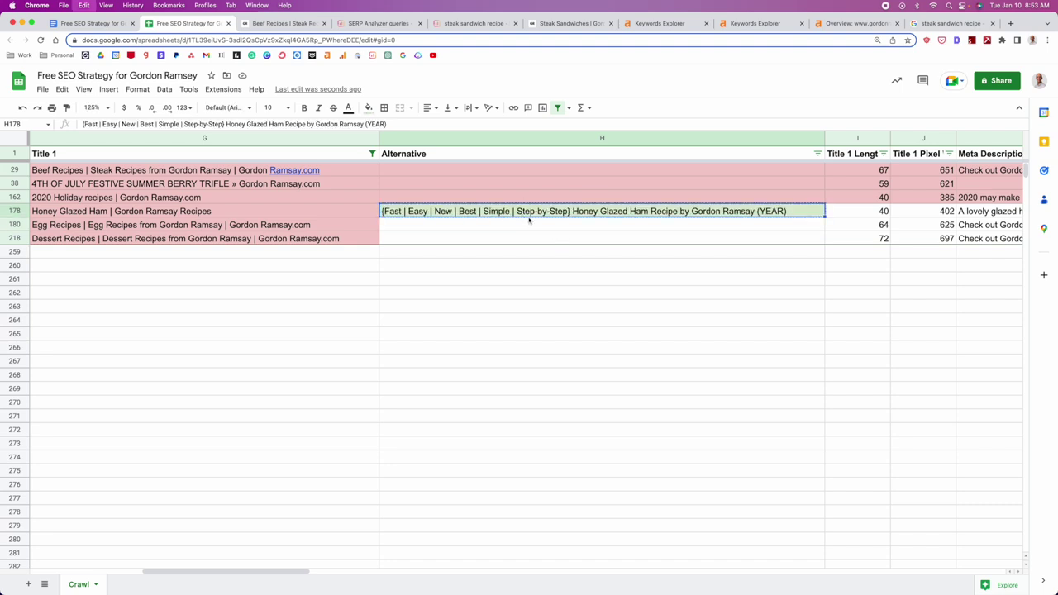
click(523, 289)
key(super+v)
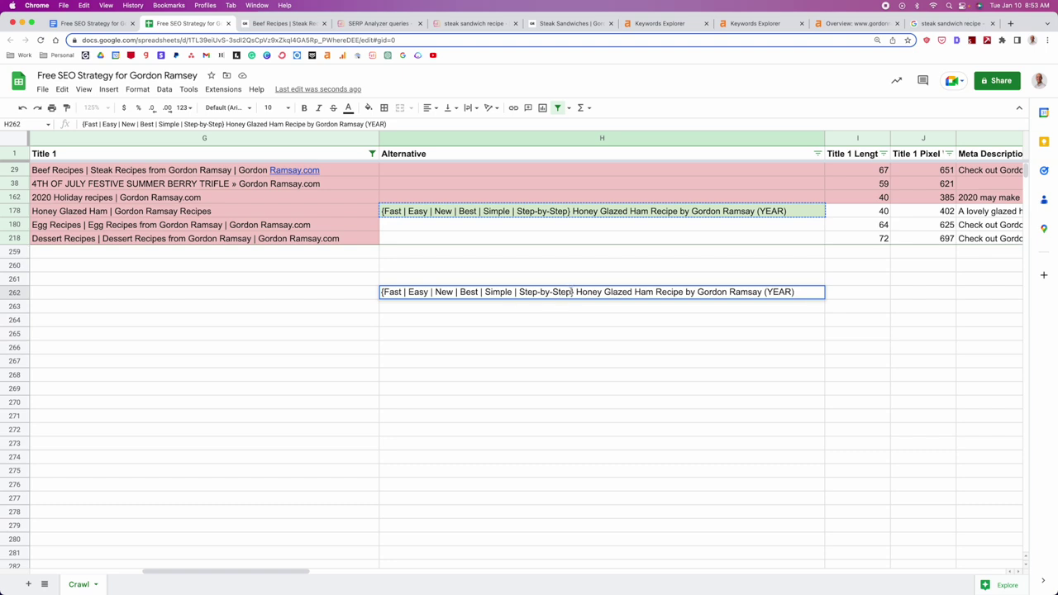
drag(574, 292, 398, 294)
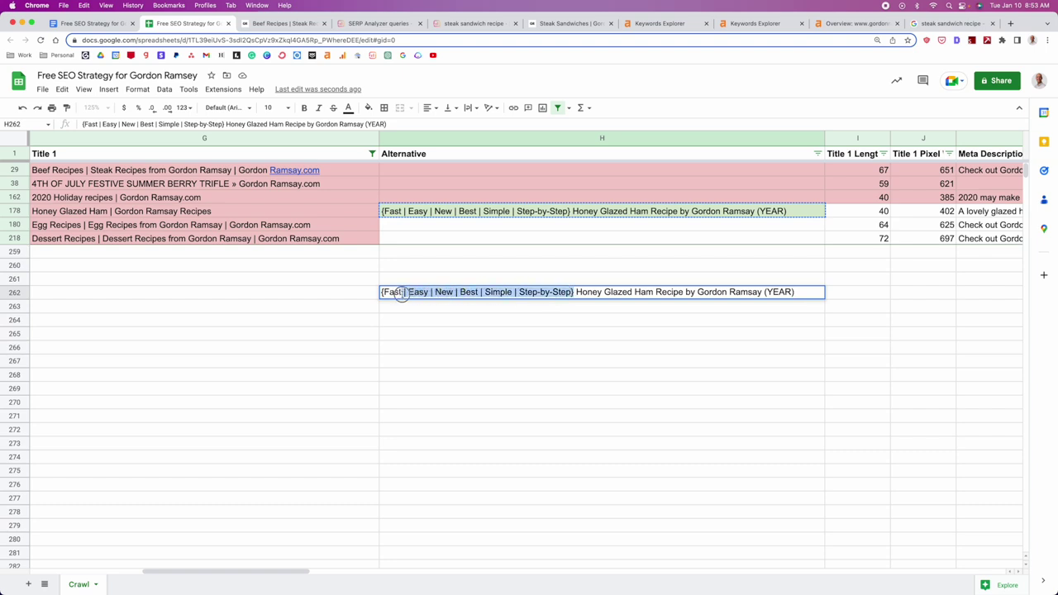
key(BackSpace)
key(BackSpace)
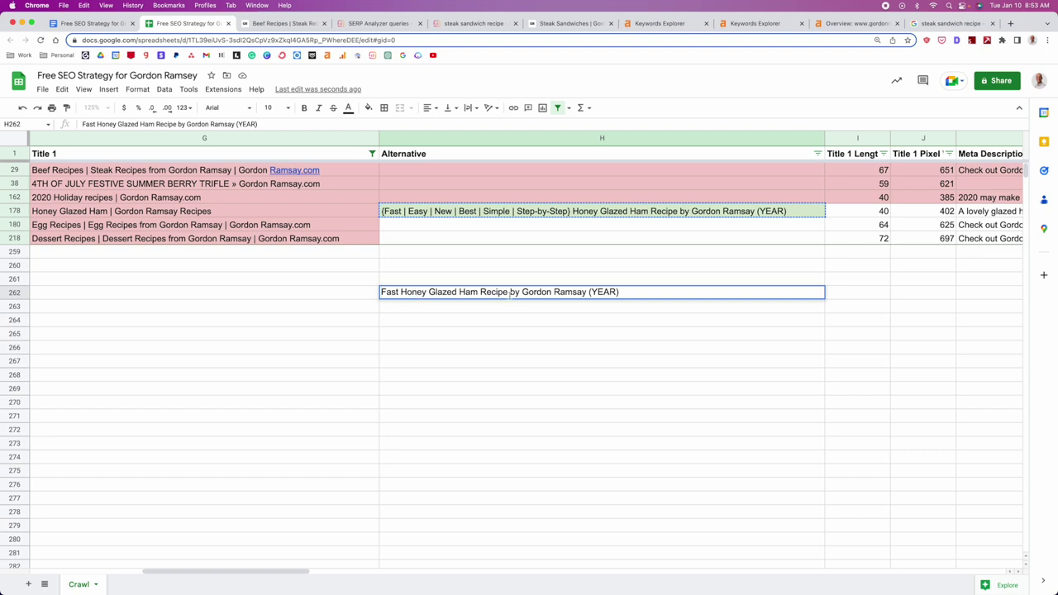
double_click(603, 293)
text(2023)
key(Return)
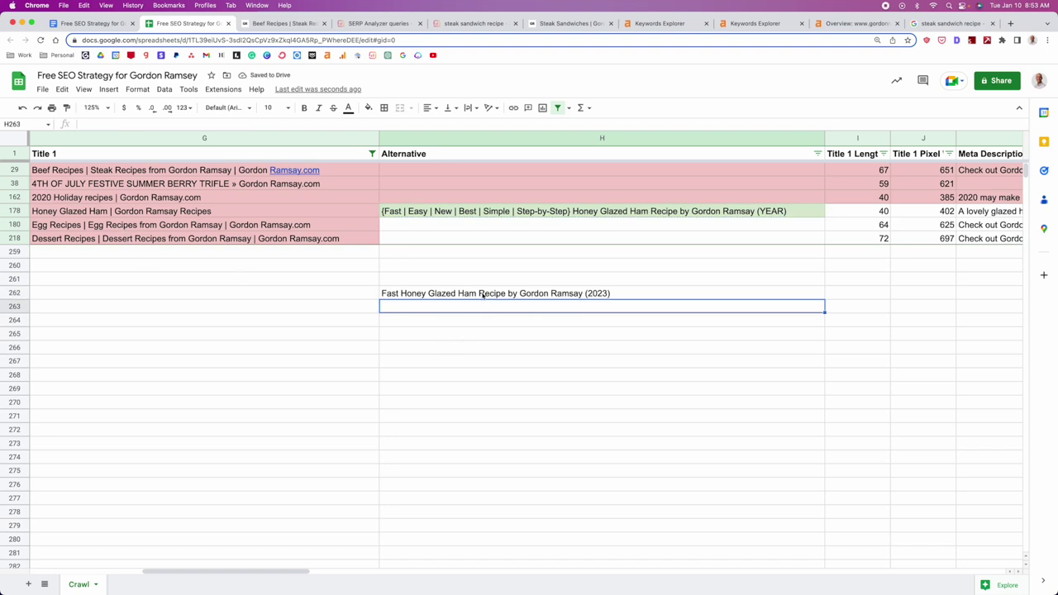
- Copy the original Honey Glazed Ham title from the Title 1 column into cell H263
click(482, 296)
click(95, 212)
key(cmd+c)
click(417, 309)
key(super+v)
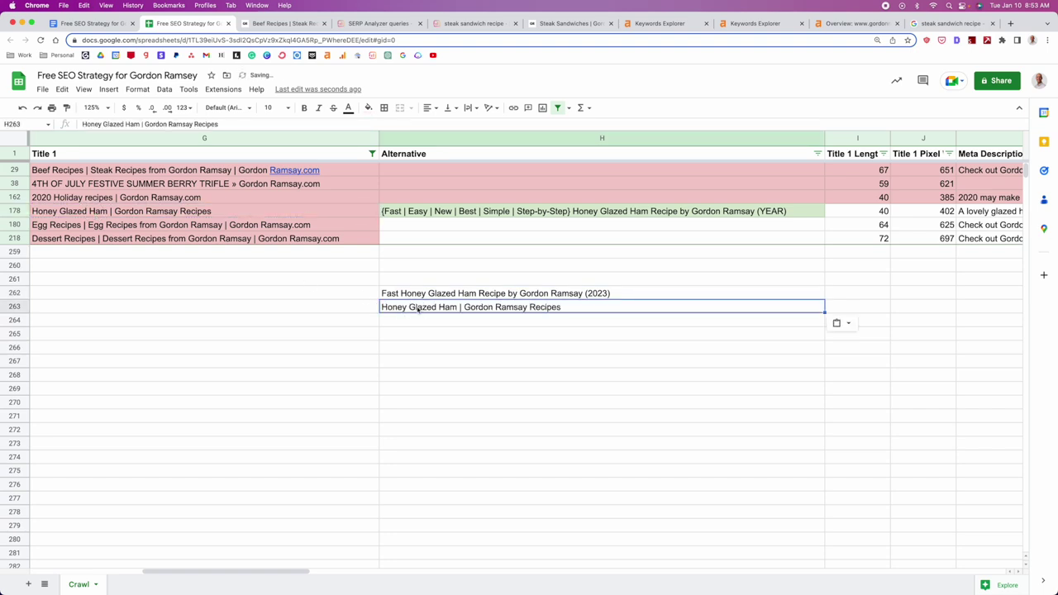
- Compare the improved and original Honey Glazed Ham titles, checking the "Fast" modifier against the options in the title template
click(468, 295)
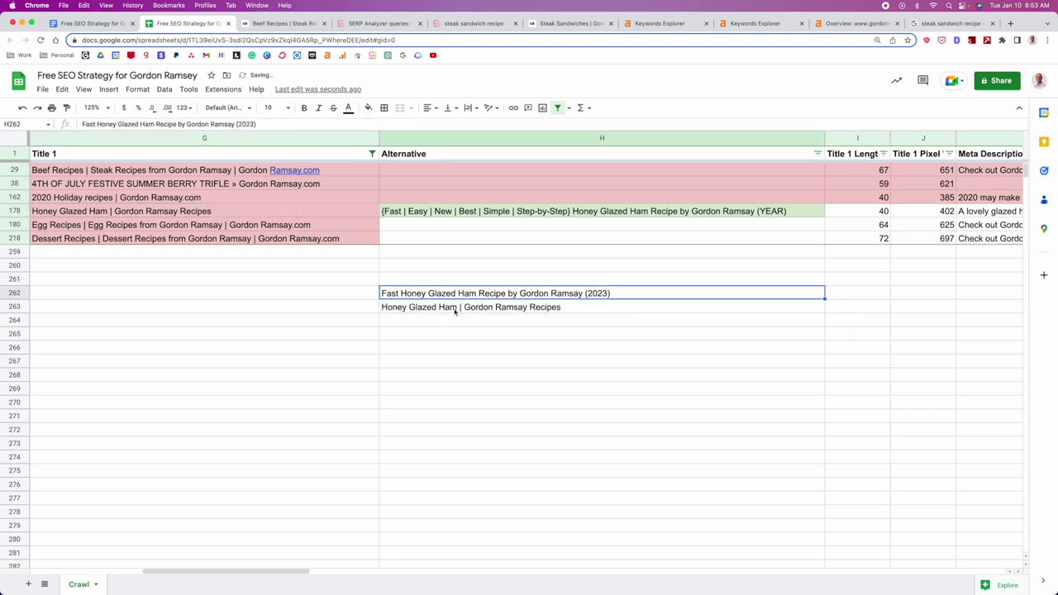
click(455, 309)
click(458, 299)
double_click(385, 294)
double_click(388, 293)
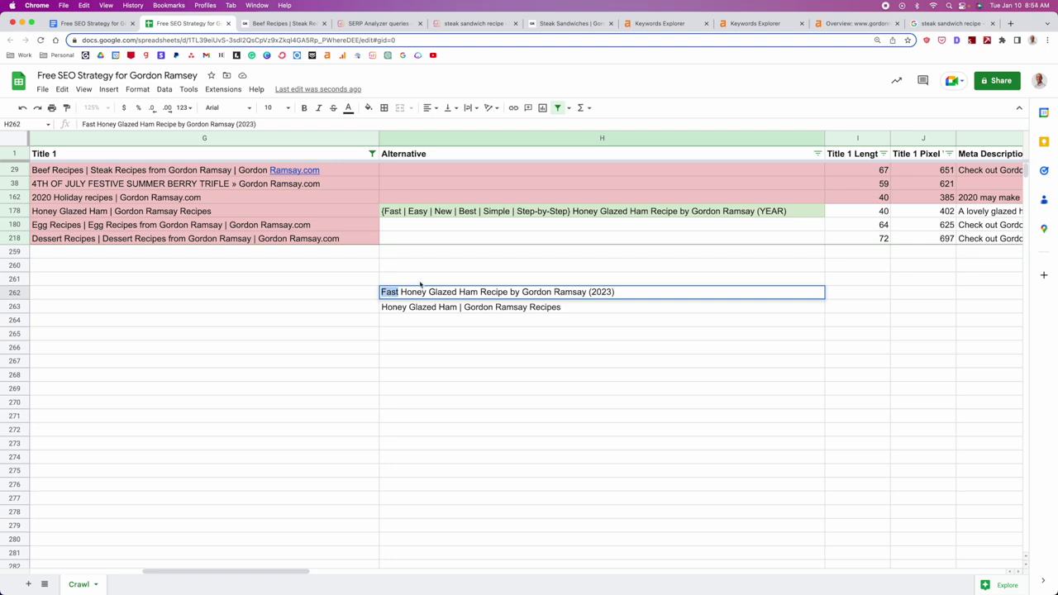
click(496, 212)
double_click(536, 211)
click(426, 211)
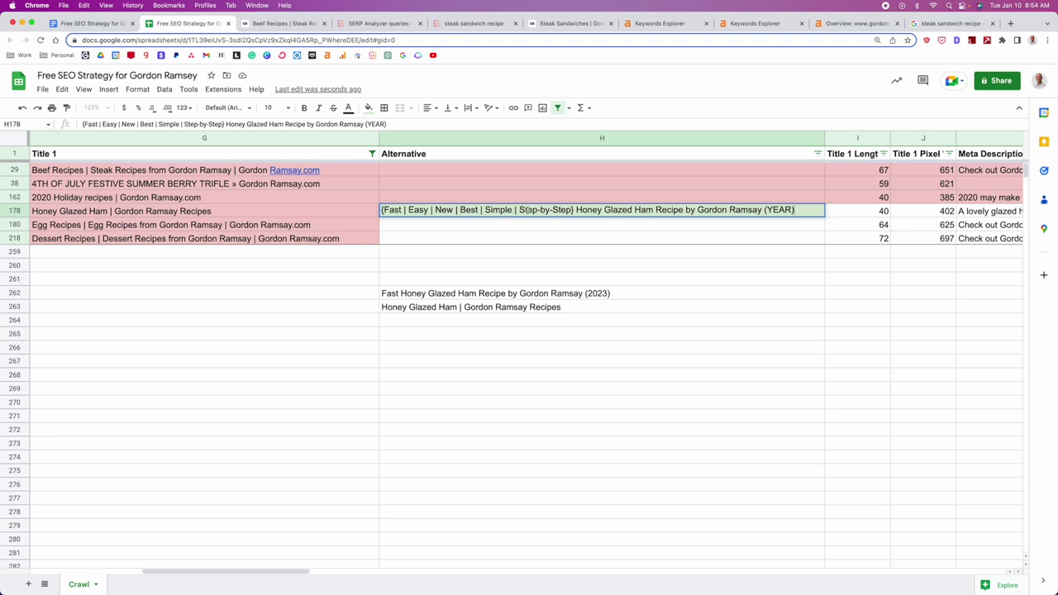
click(458, 297)
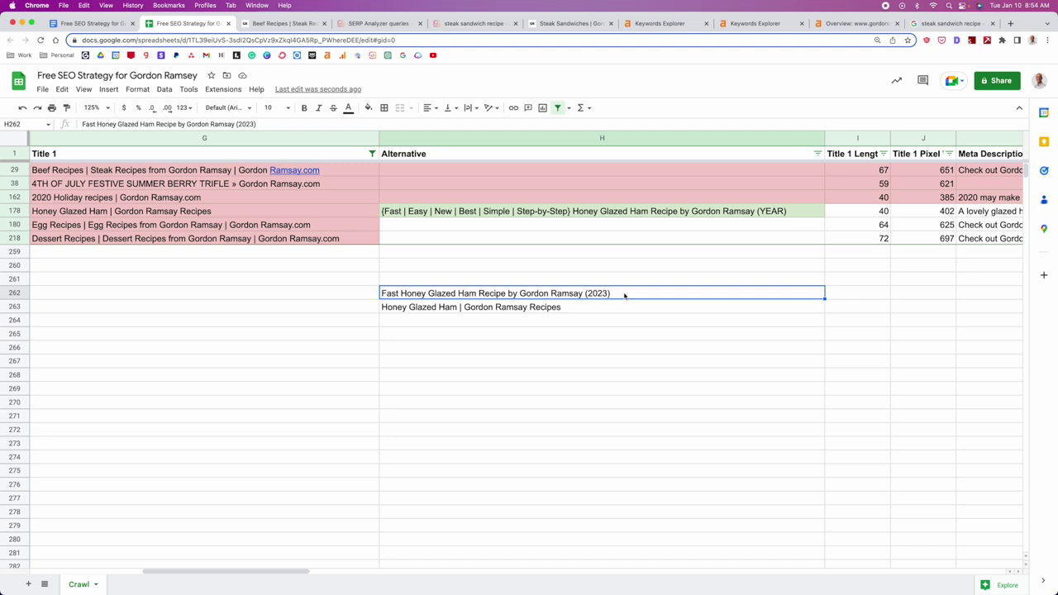
click(498, 310)
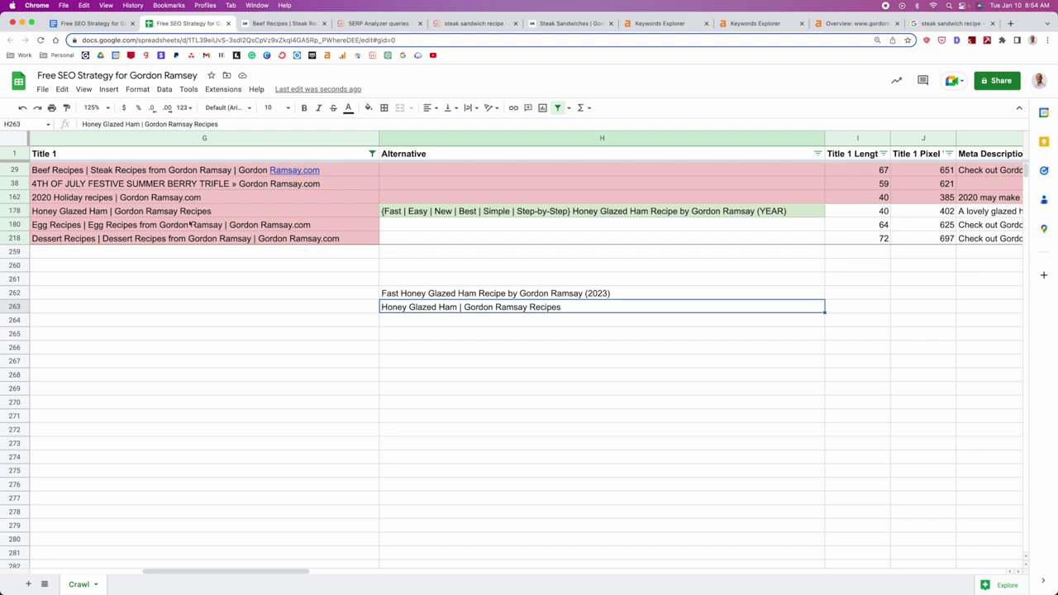
- Examine the repeated wording in the Egg Recipes and Dessert Recipes titles
click(89, 225)
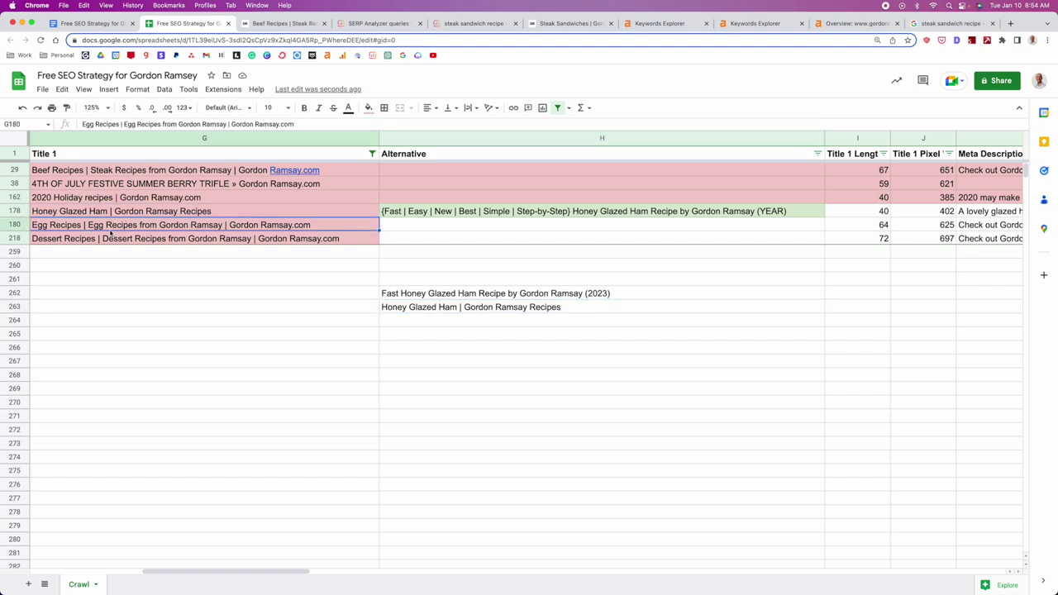
click(100, 243)
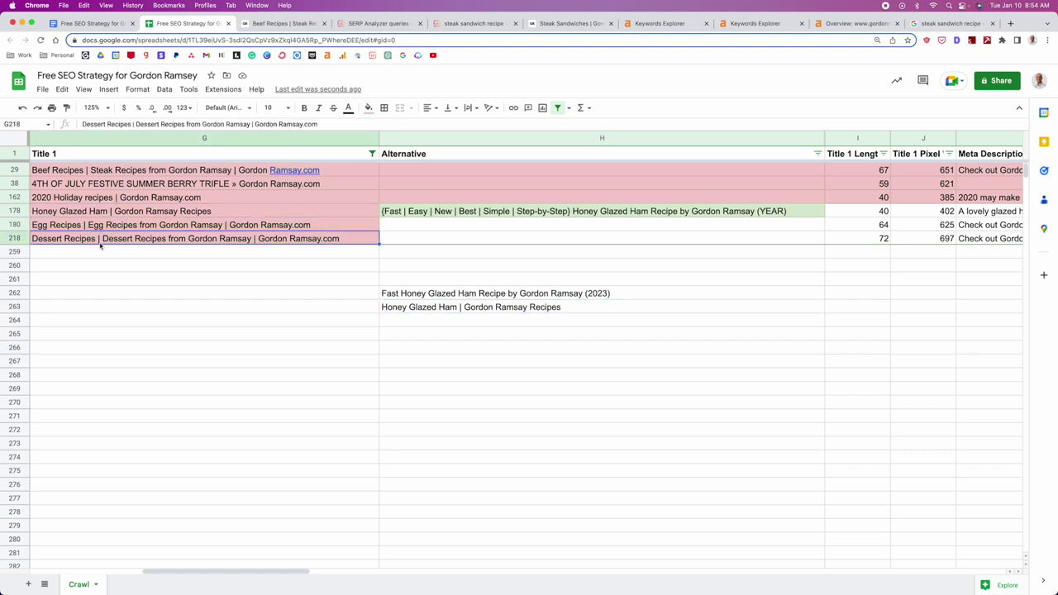
double_click(212, 239)
click(133, 242)
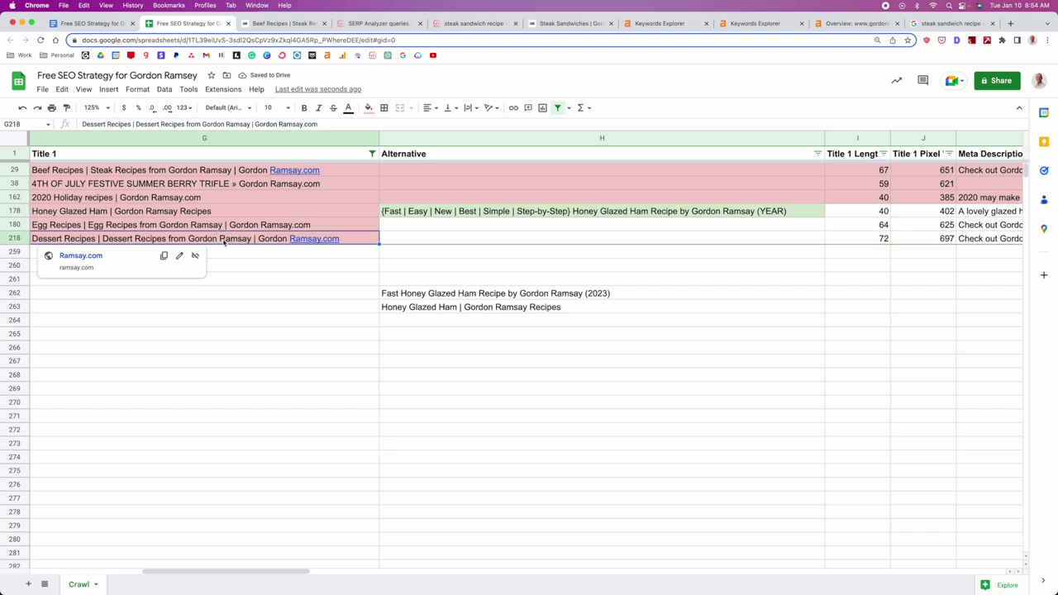
key(Return)
click(258, 266)
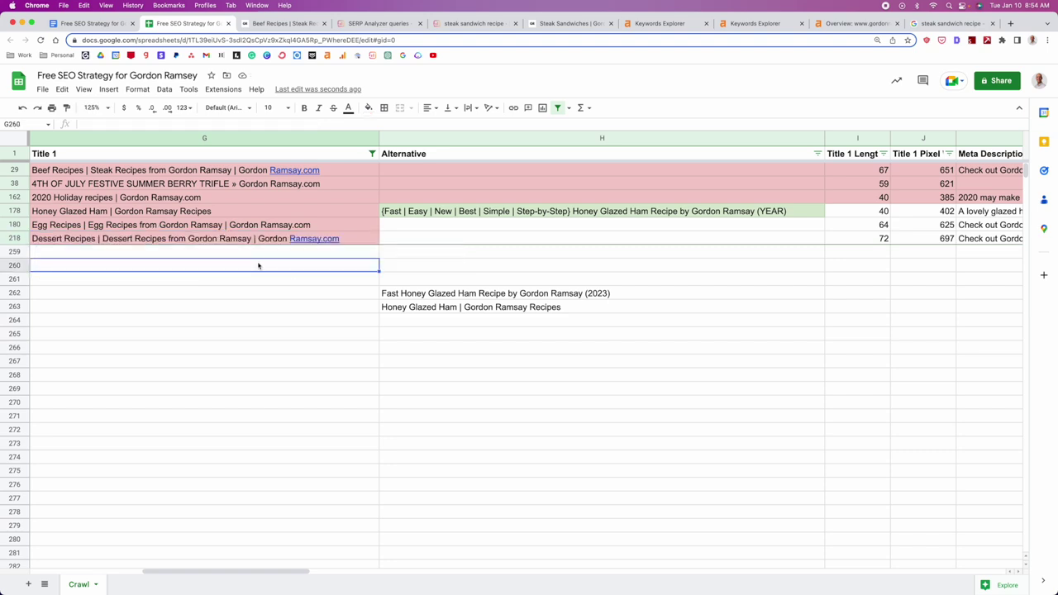
- Compare the brand wording "by Gordon Ramsay" in the improved Honey Glazed Ham title with the original title
click(472, 306)
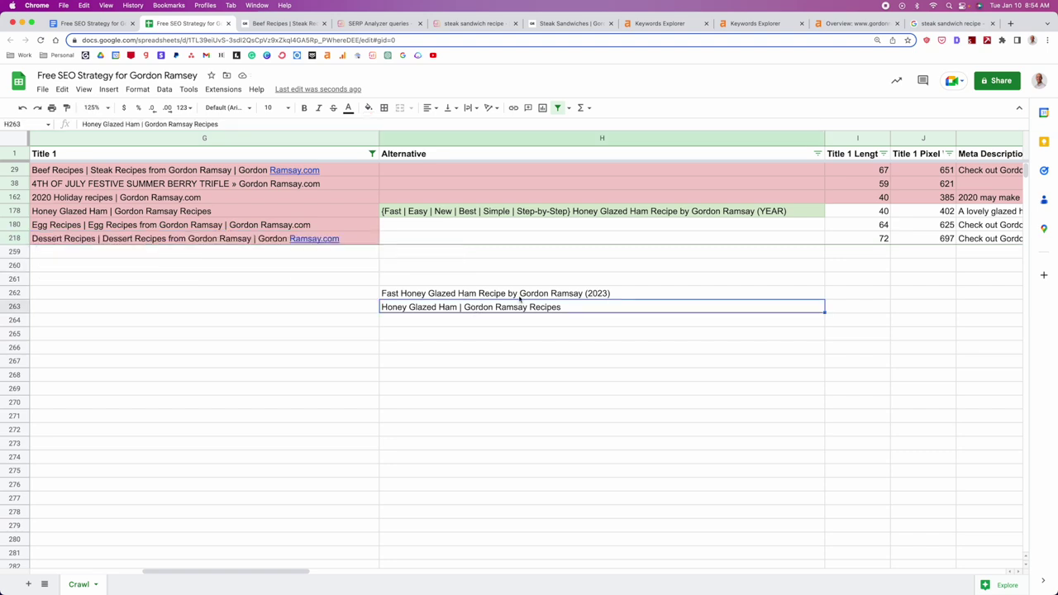
click(520, 294)
drag(510, 291, 586, 292)
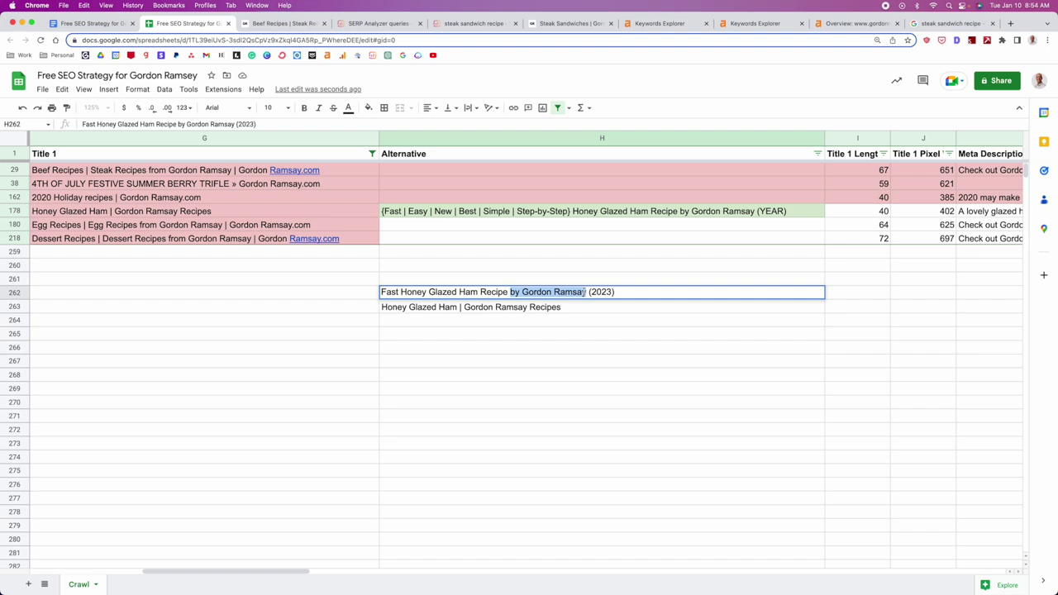
click(592, 324)
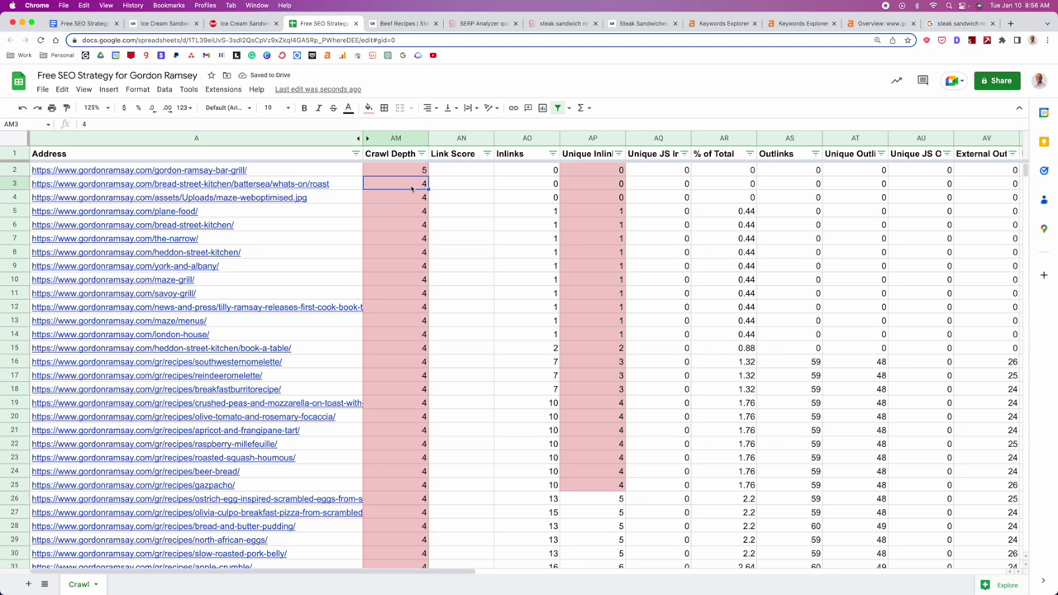
- Widen the Crawl Depth and Unique Inlinks columns and review the pages with highlighted crawl depth values
drag(428, 139, 435, 139)
drag(633, 139, 643, 139)
click(439, 208)
click(420, 172)
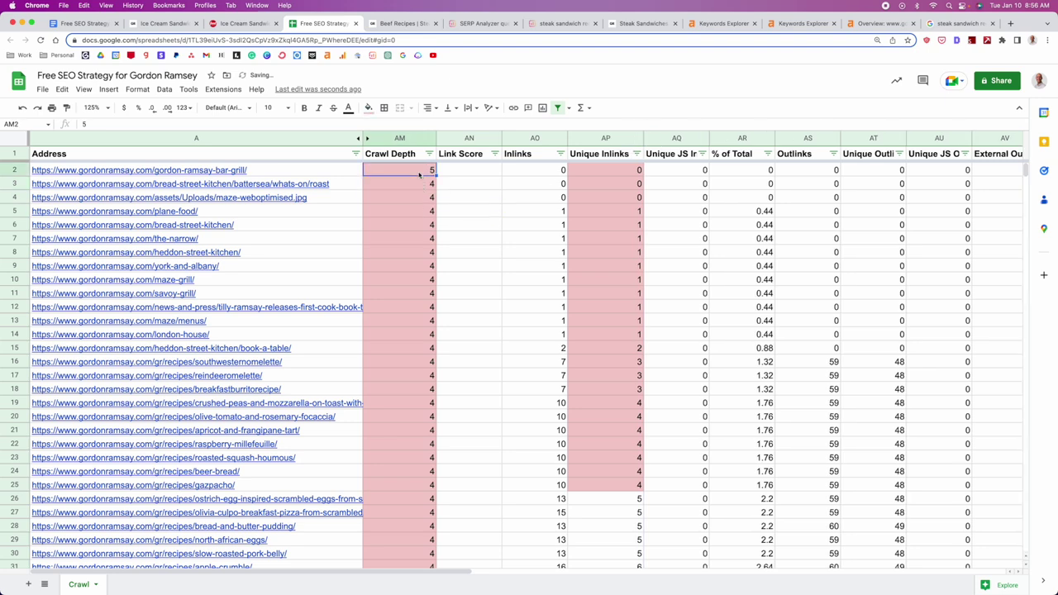
click(387, 239)
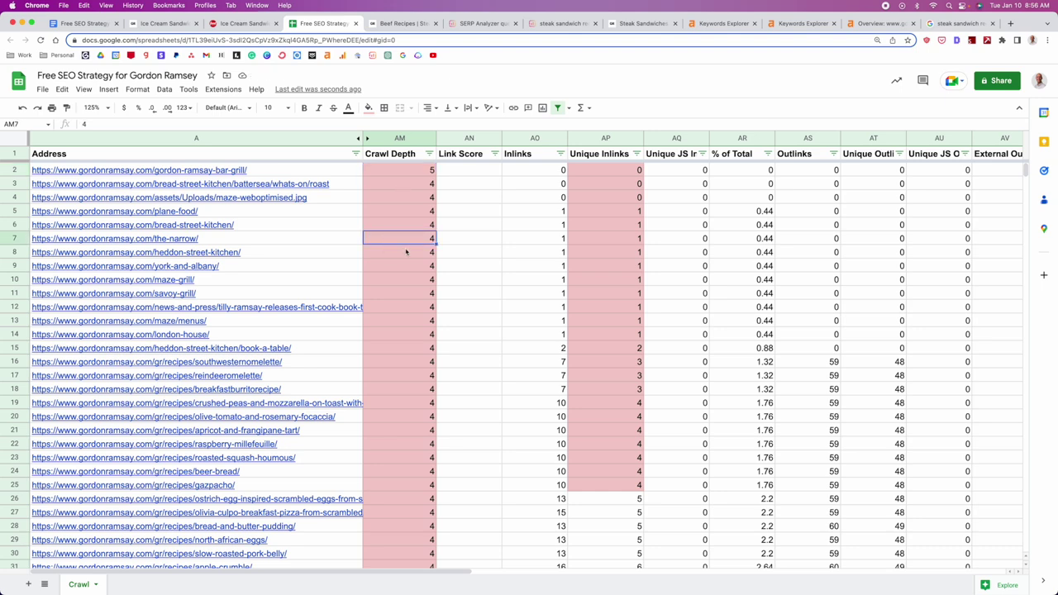
scroll(406, 252, down, 2)
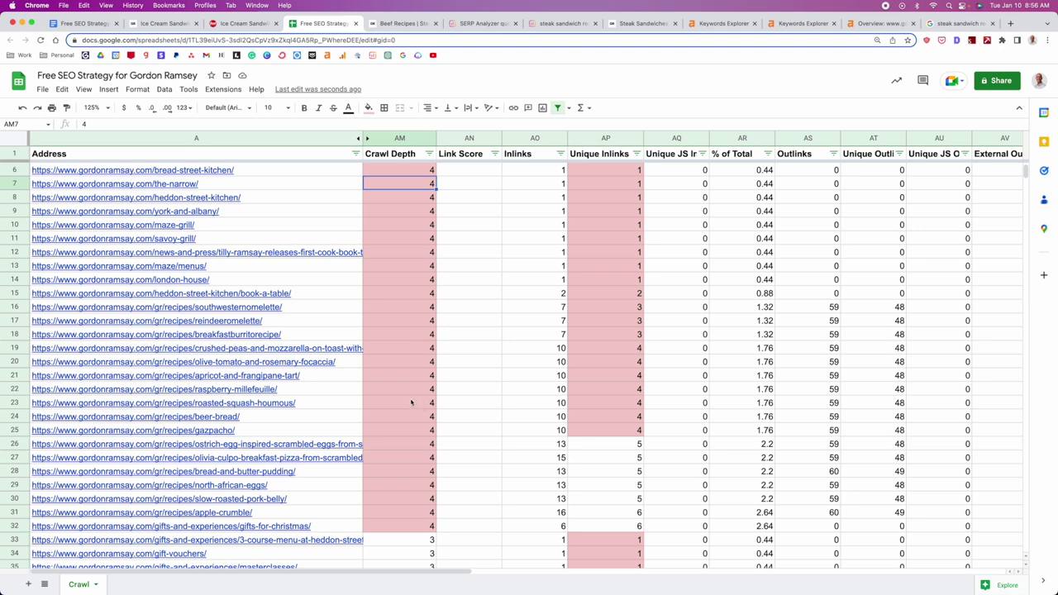
scroll(411, 401, up, 2)
- Sort the sheet by Unique Inlinks in ascending order and review the pages with the fewest unique inlinks
click(633, 238)
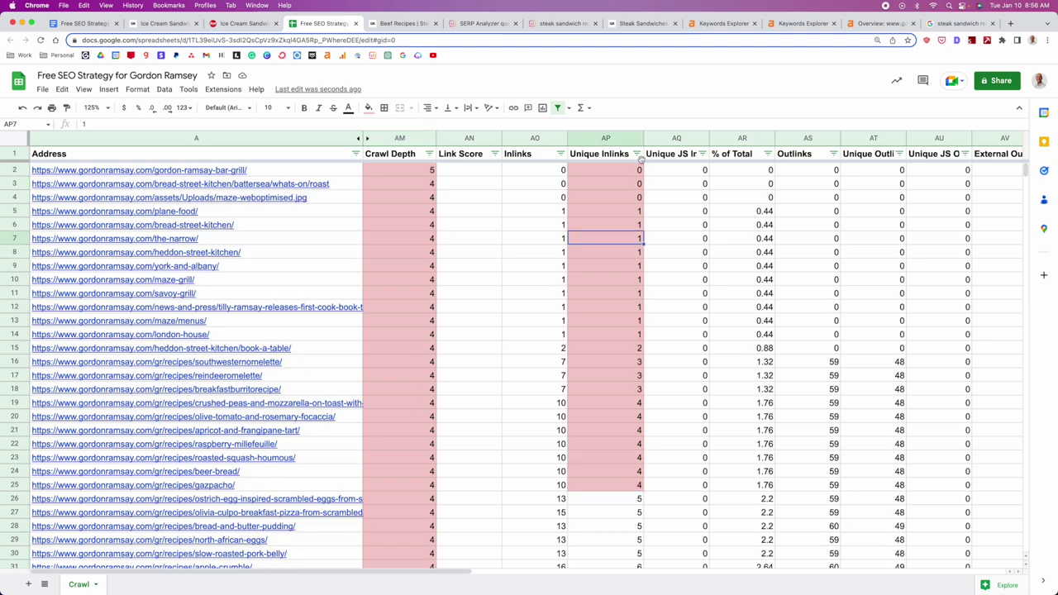
click(637, 154)
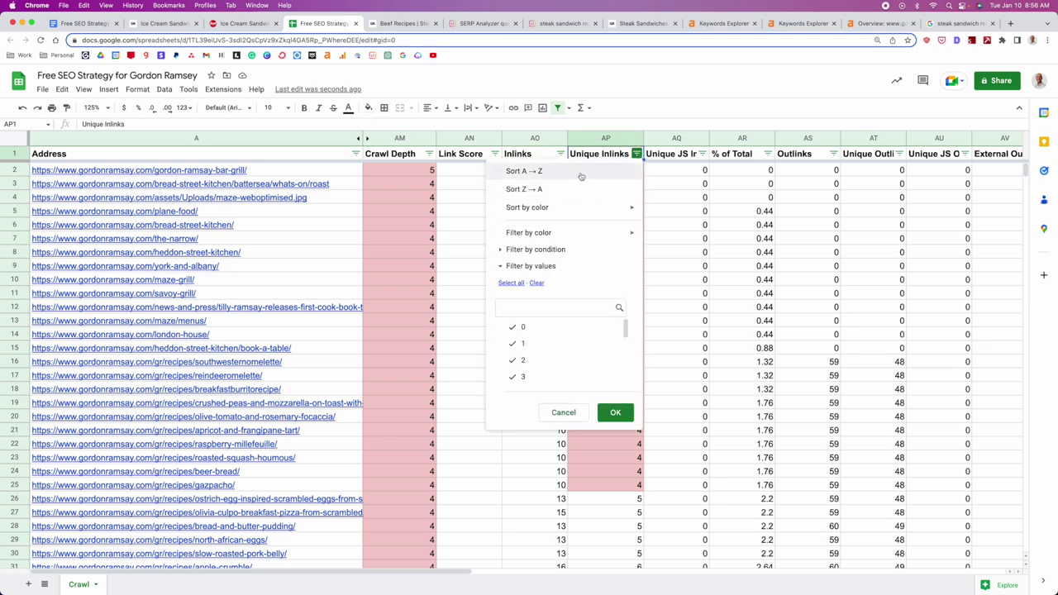
click(524, 172)
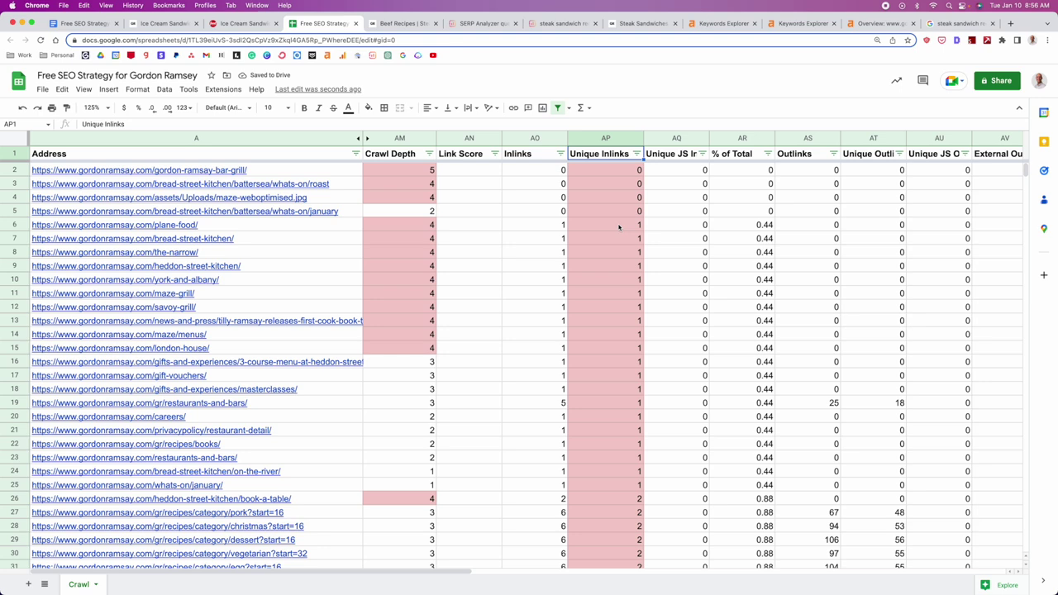
scroll(618, 228, down, 1)
scroll(619, 231, down, 8)
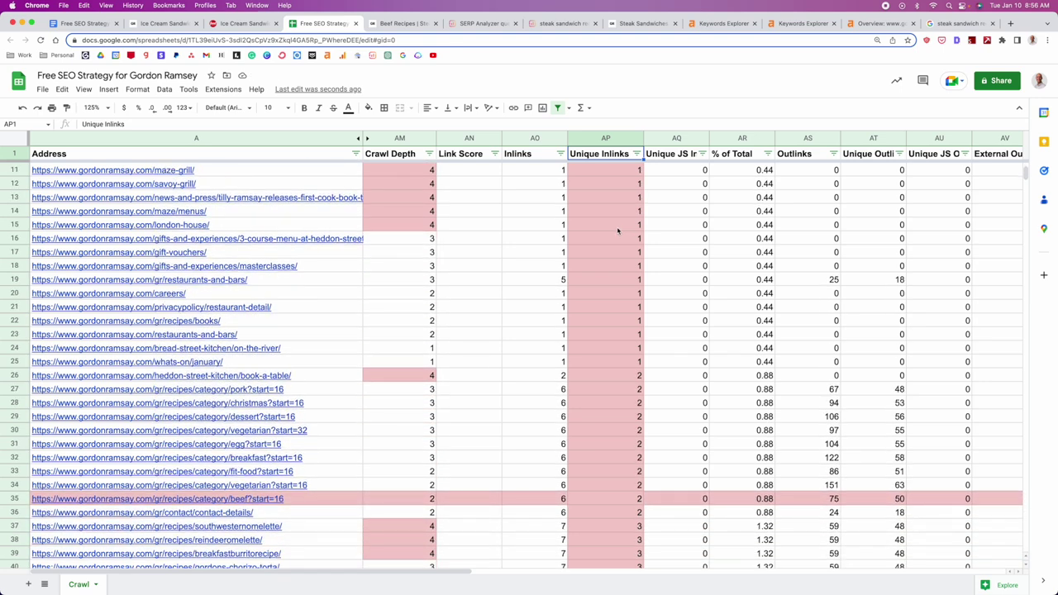
scroll(618, 230, up, 9)
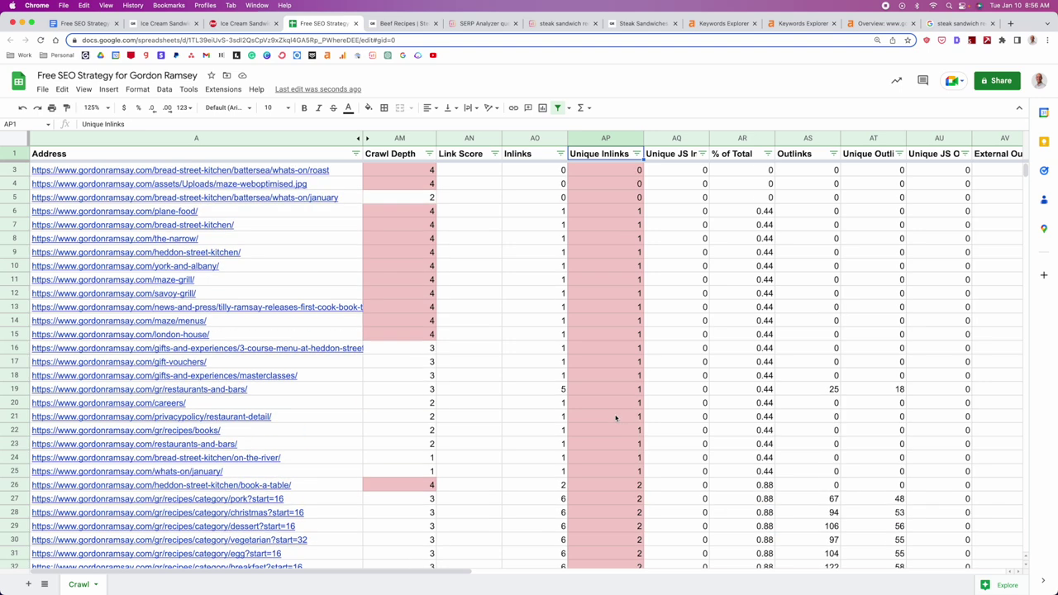
click(612, 255)
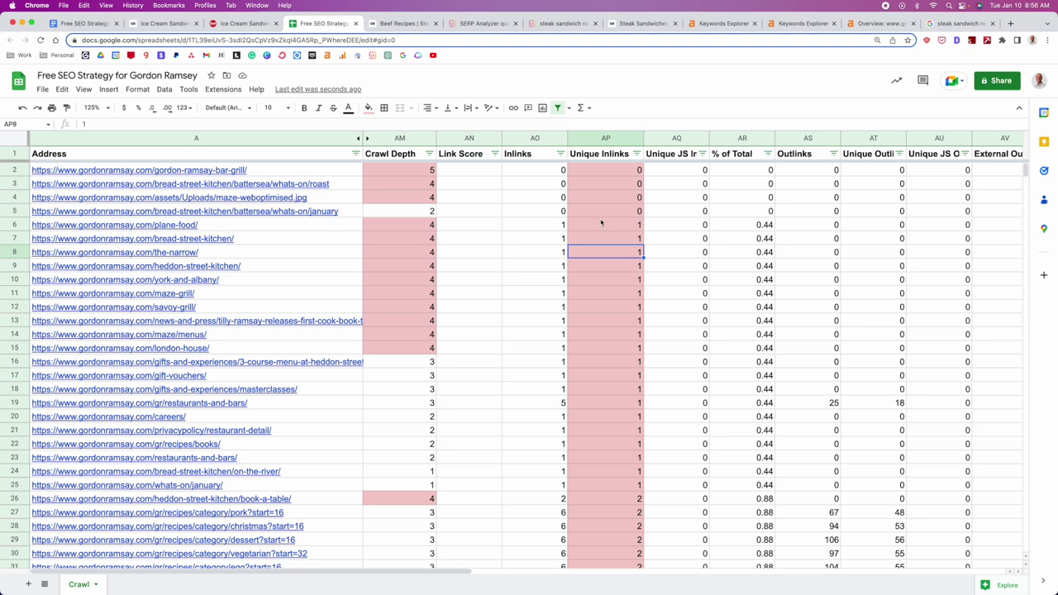
- Examine the content and internal links of the Ice Cream Sandwiches recipe page on gordonramsay.com
click(165, 24)
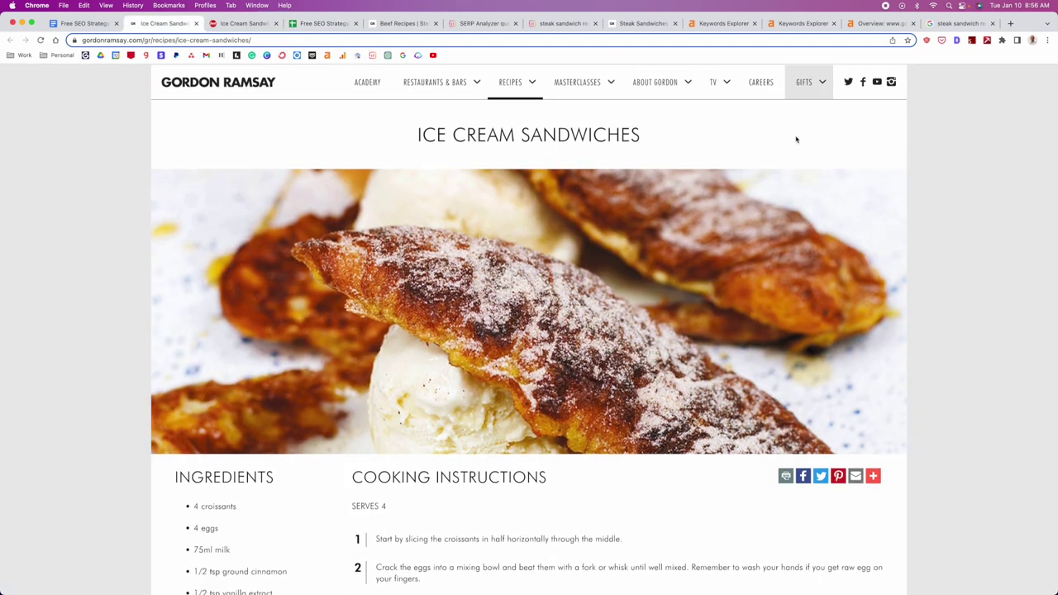
scroll(674, 349, down, 5)
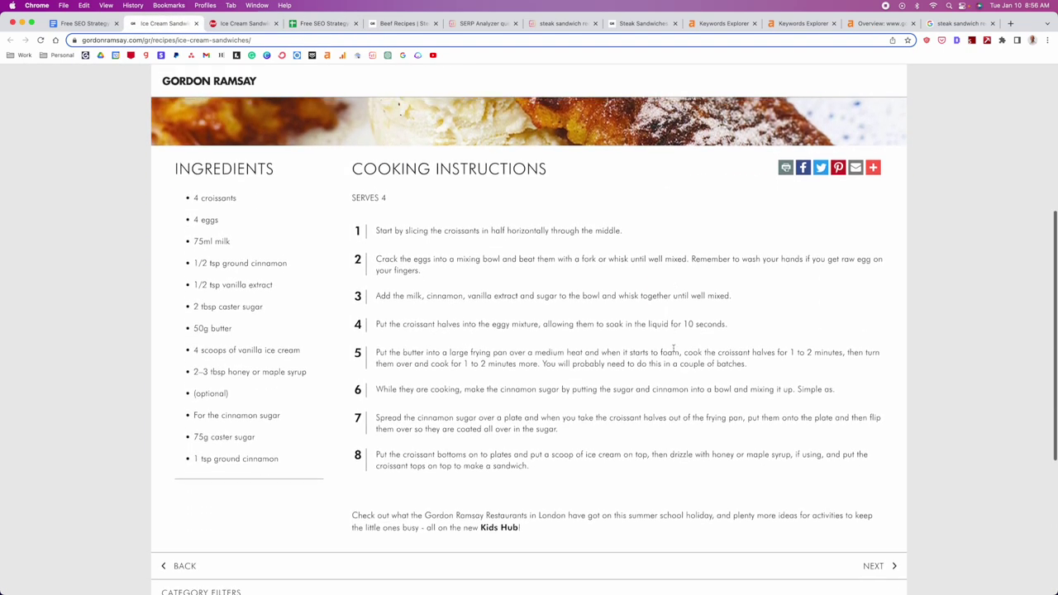
scroll(671, 348, down, 4)
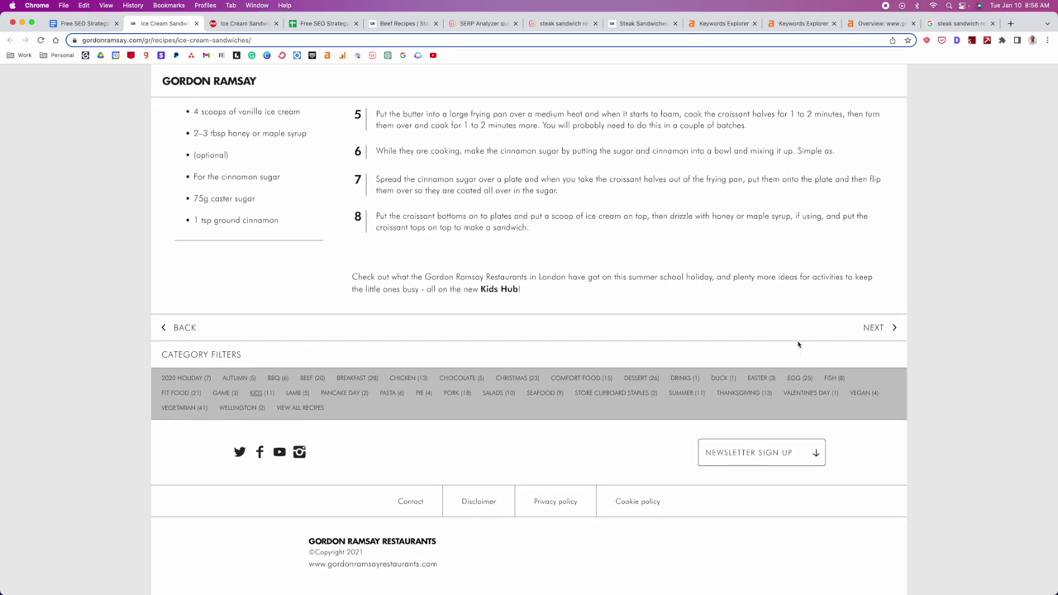
scroll(799, 344, up, 5)
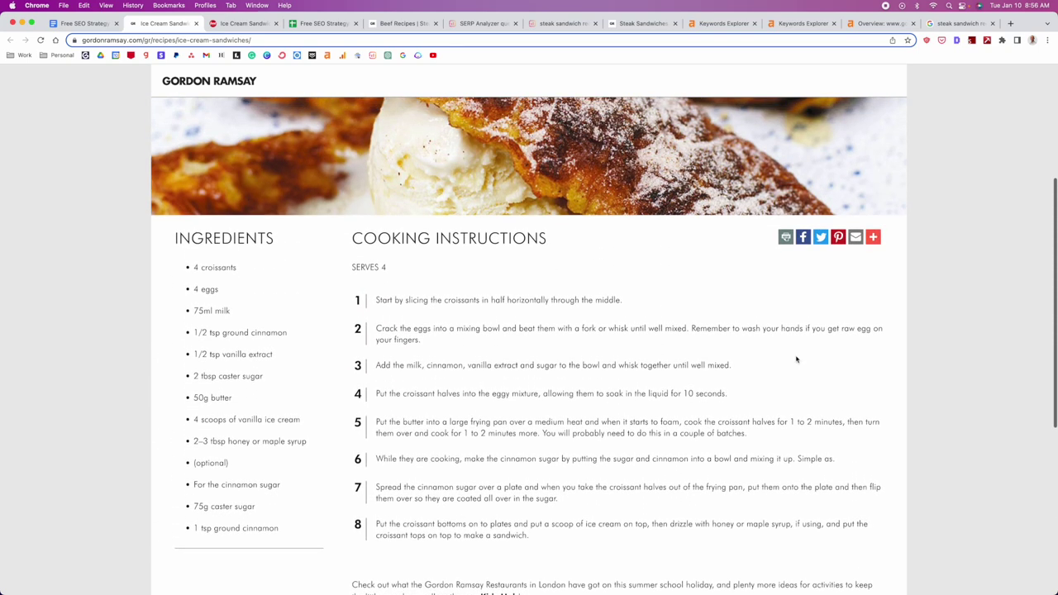
scroll(797, 359, down, 2)
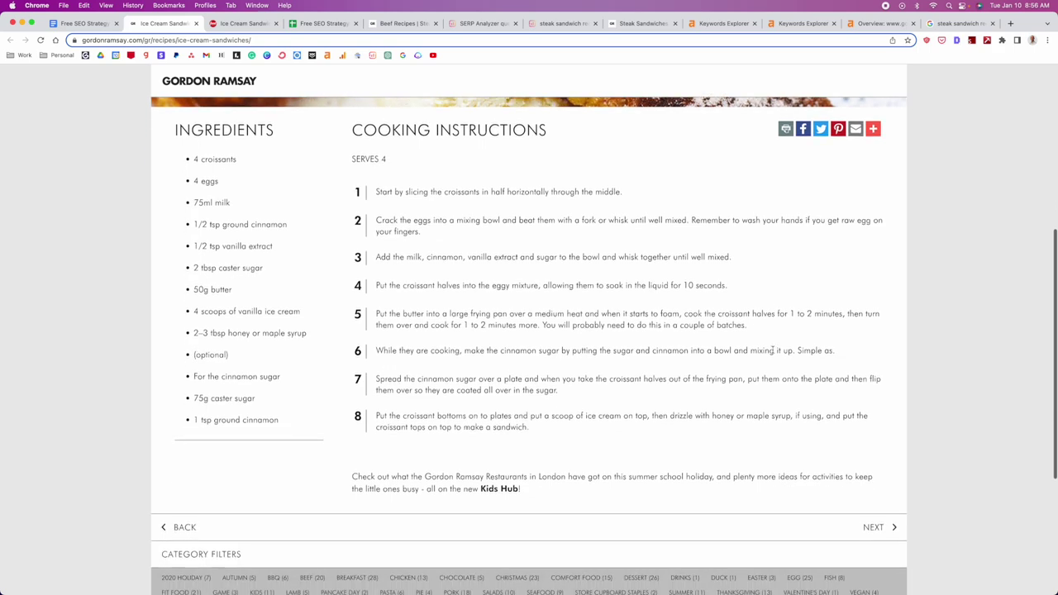
scroll(695, 347, down, 2)
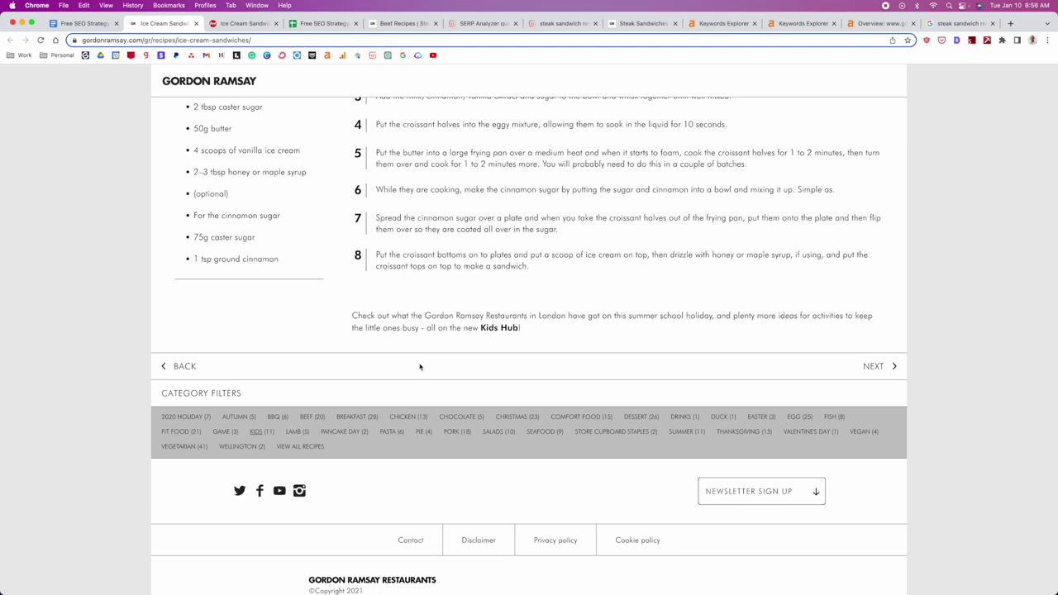
scroll(420, 366, up, 5)
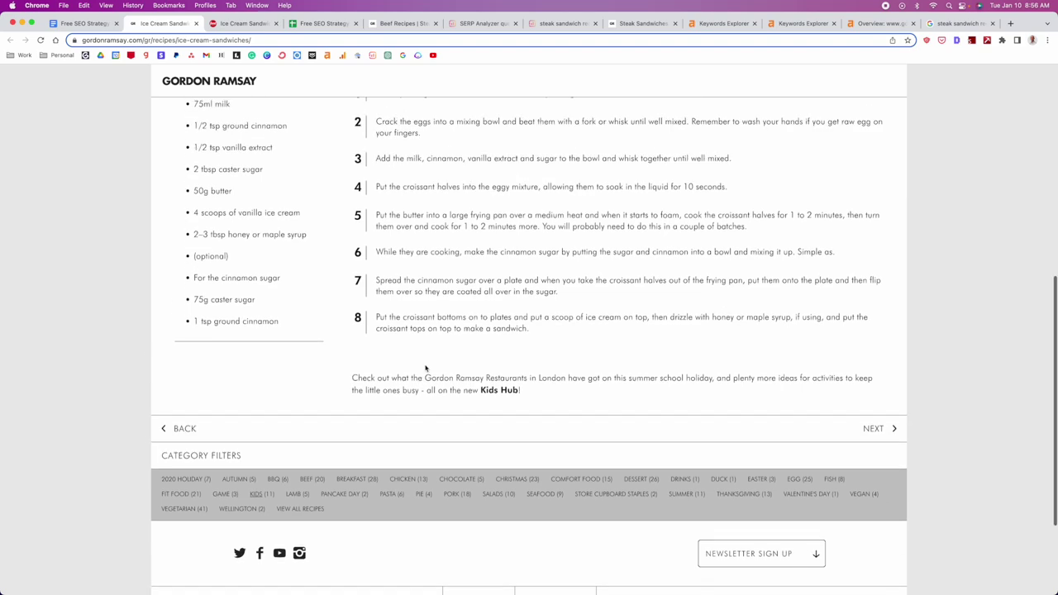
scroll(497, 380, up, 1)
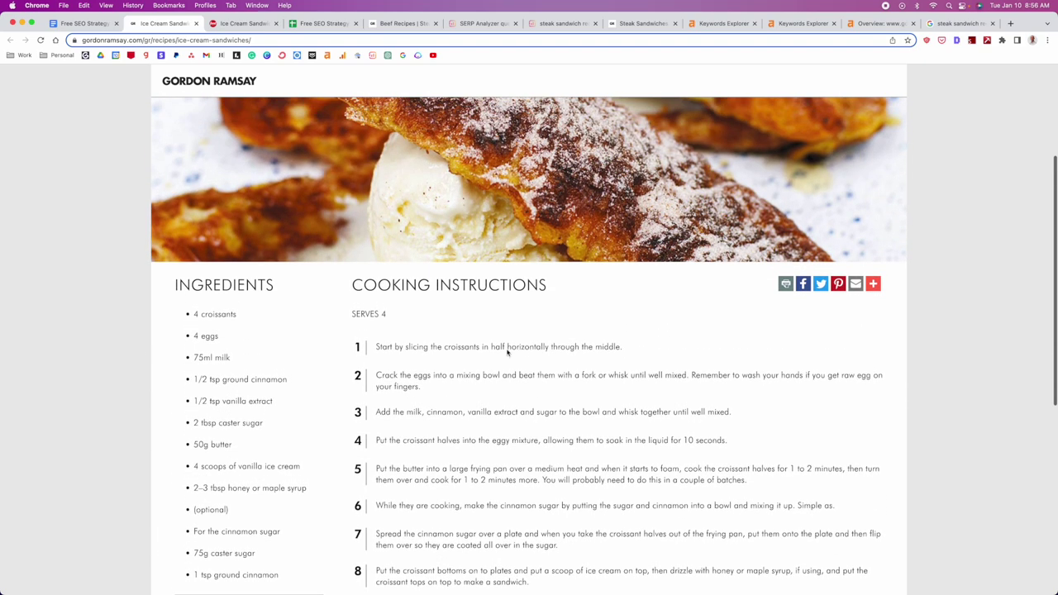
- Examine Food Network's Ice Cream Sandwiches page for its related recipe links, categories and reviews
click(242, 23)
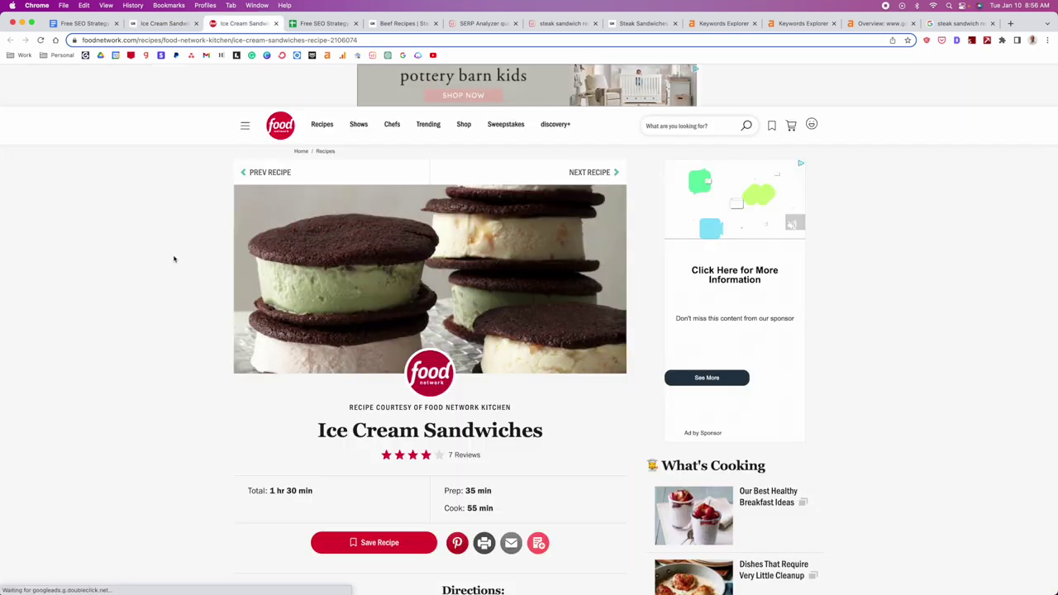
scroll(193, 256, down, 5)
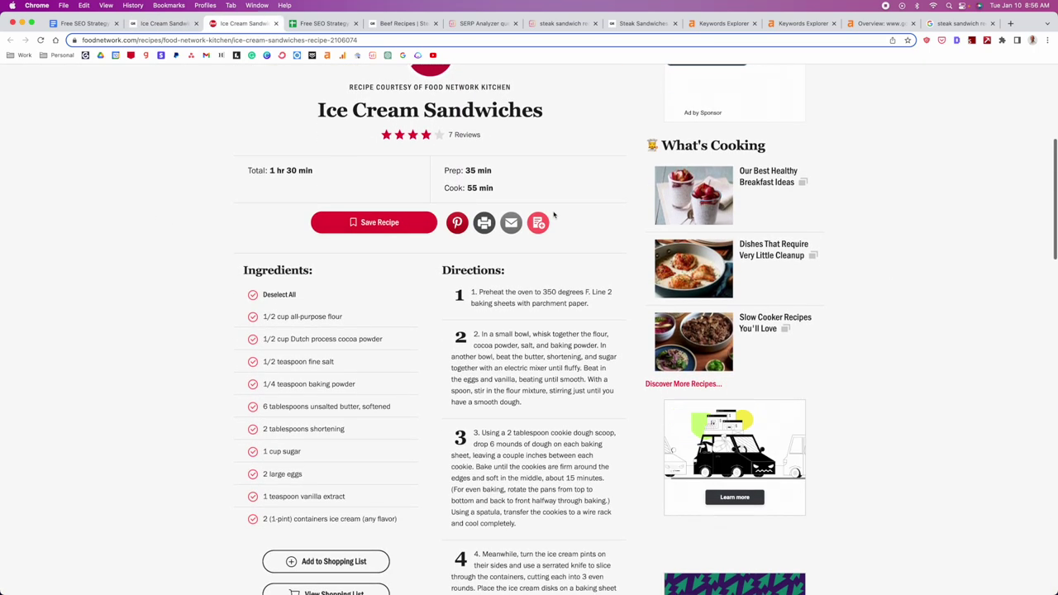
scroll(902, 285, up, 1)
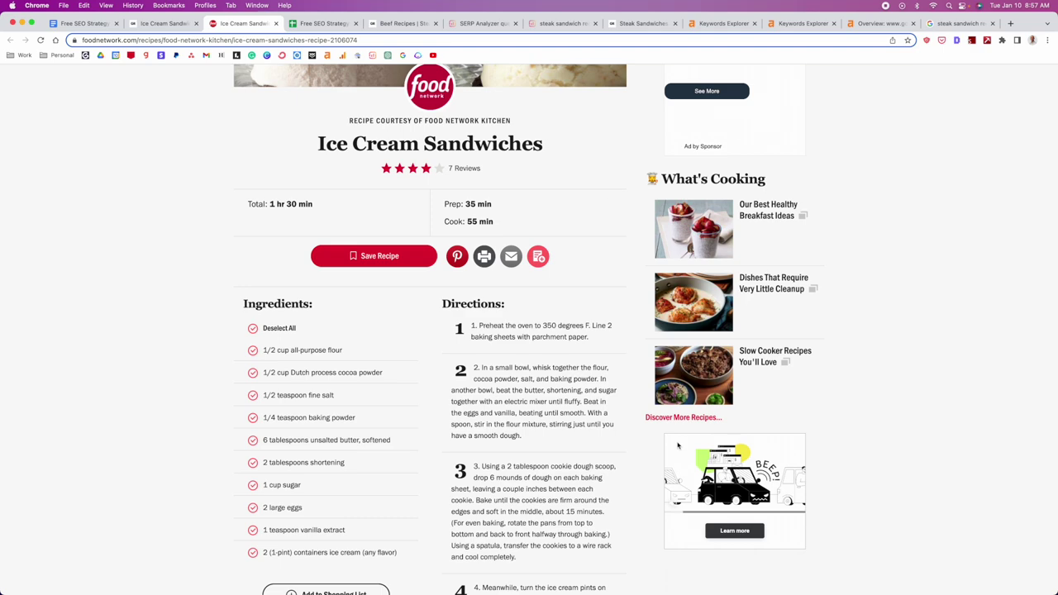
scroll(890, 308, down, 2)
scroll(890, 307, down, 2)
scroll(496, 306, down, 5)
scroll(144, 297, down, 9)
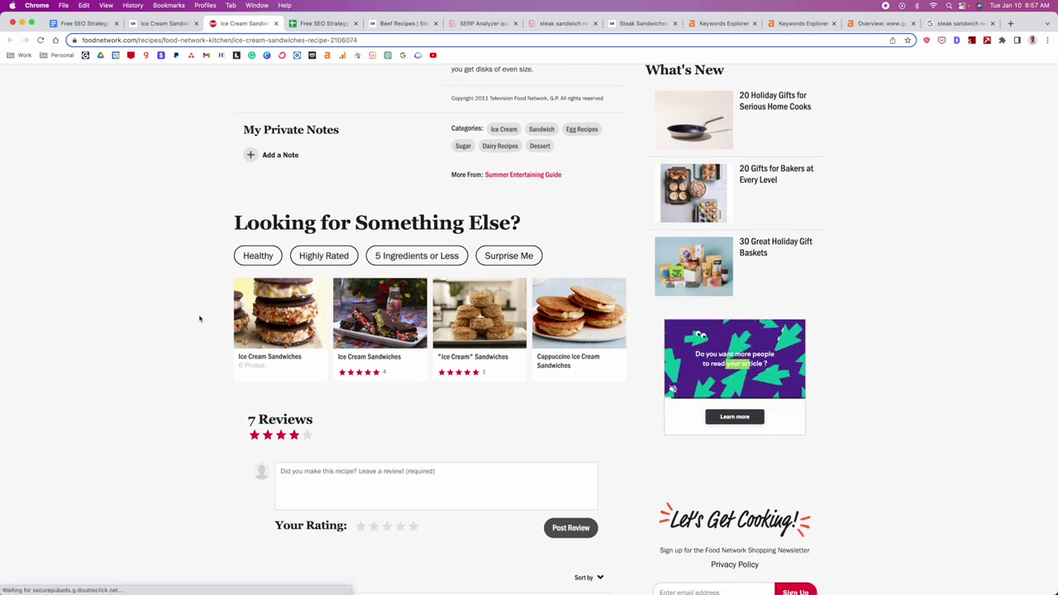